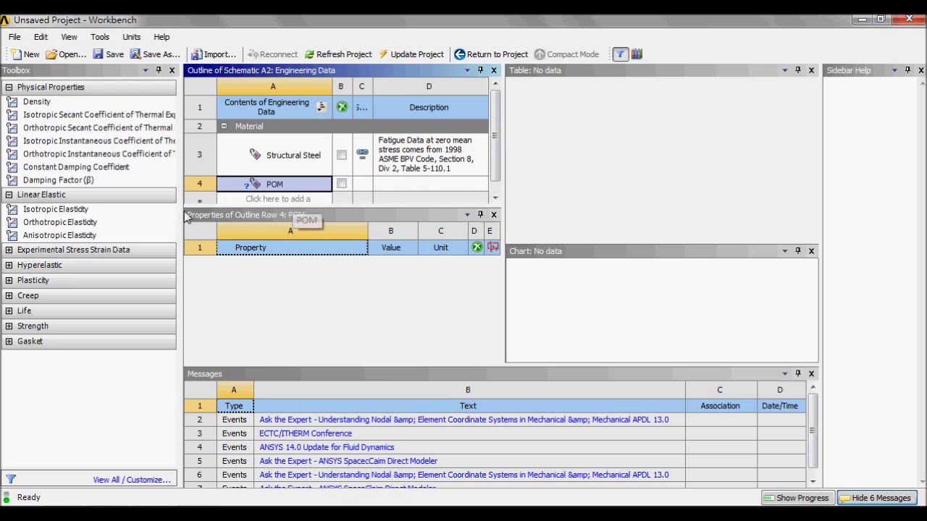
- Add Isotropic Elasticity to the POM material with a Young's modulus of 2E+09 Pa and a Poisson's ratio of 0.35
{"action": "left_click_drag", "start_coordinate": [114, 210], "coordinate": [304, 269]}
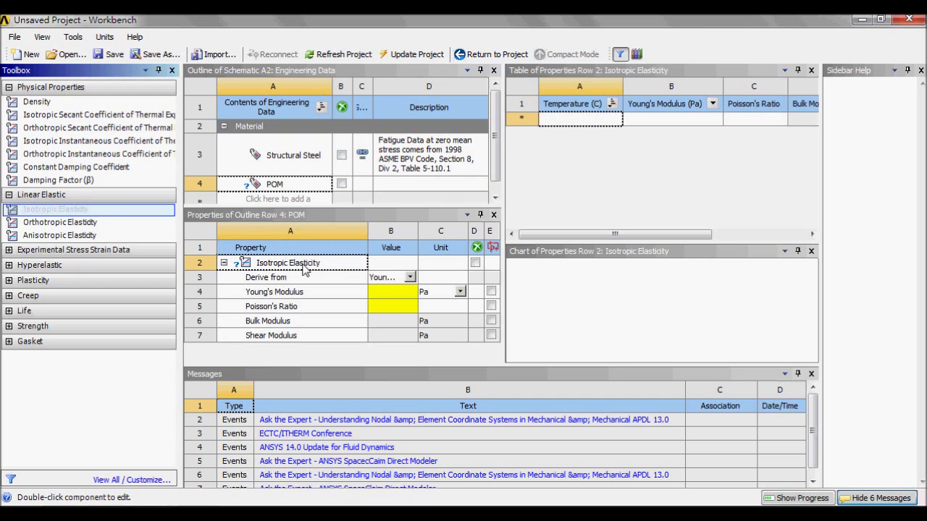
{"action": "left_click", "coordinate": [384, 290]}
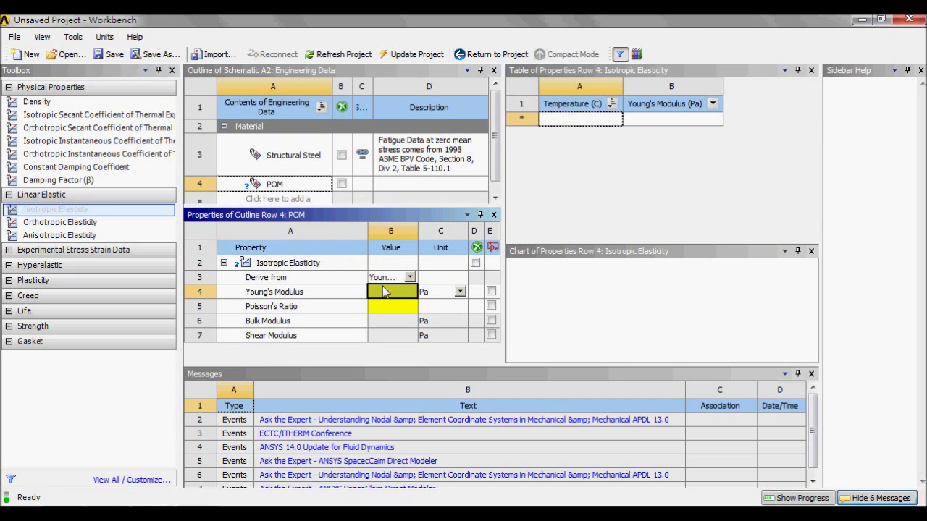
{"action": "type", "text": "2E+09"}
{"action": "key", "text": "Return"}
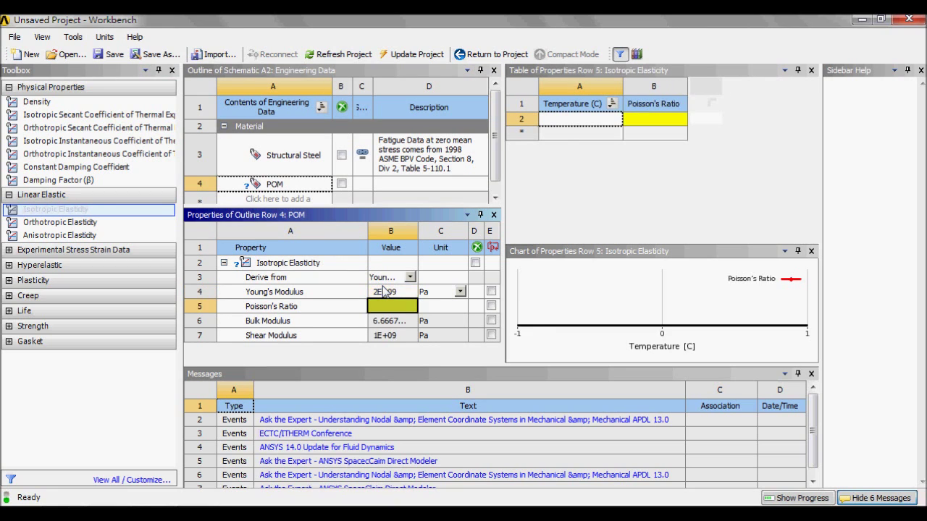
{"action": "type", "text": "0"}
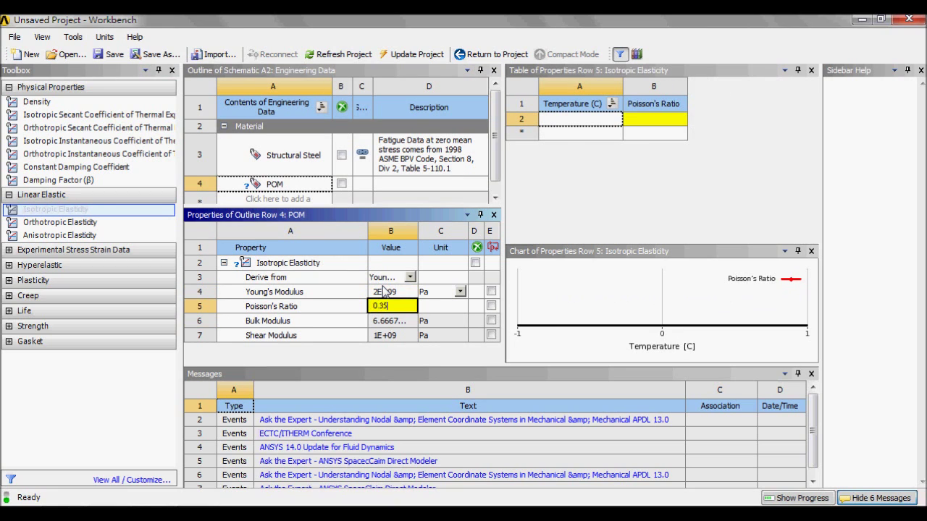
{"action": "type", "text": ".35"}
{"action": "key", "text": "Return"}
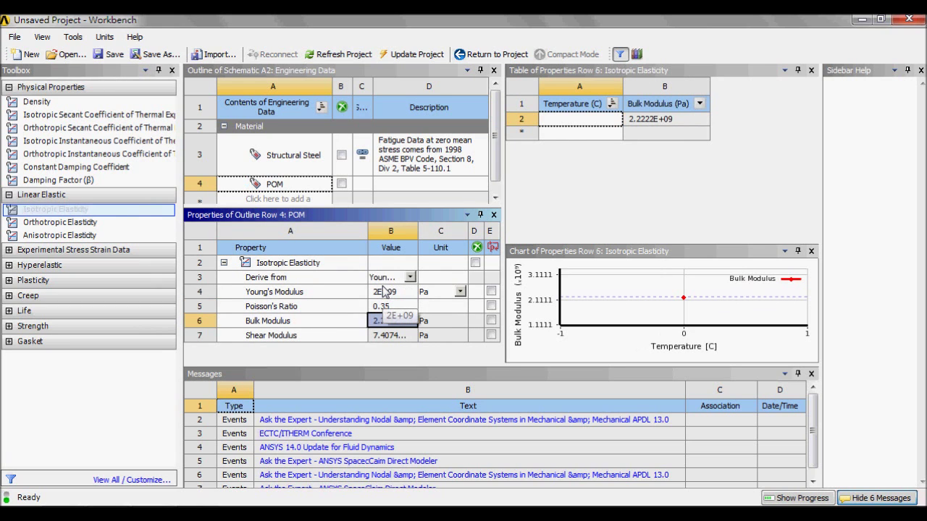
- Return to the project and open the Static Structural geometry in DesignModeler with millimeter as the length unit
{"action": "left_click", "coordinate": [491, 54]}
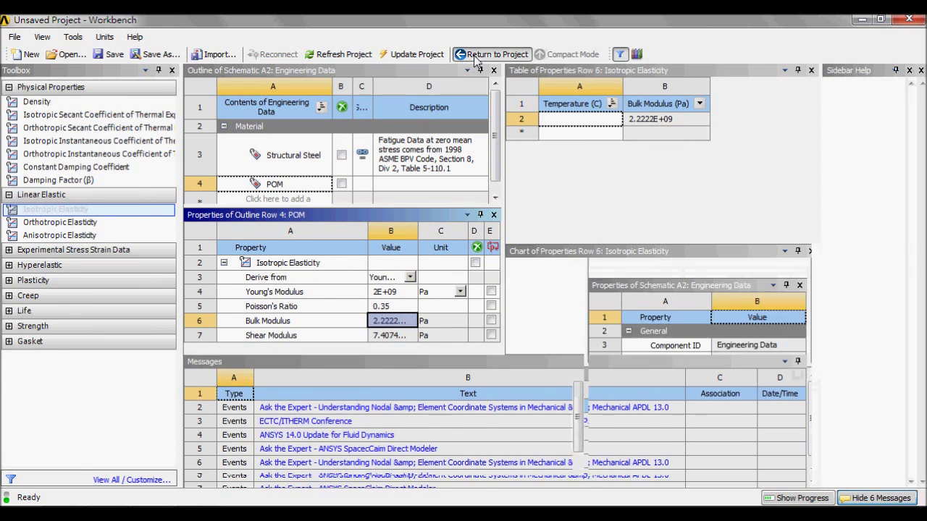
{"action": "double_click", "coordinate": [325, 160]}
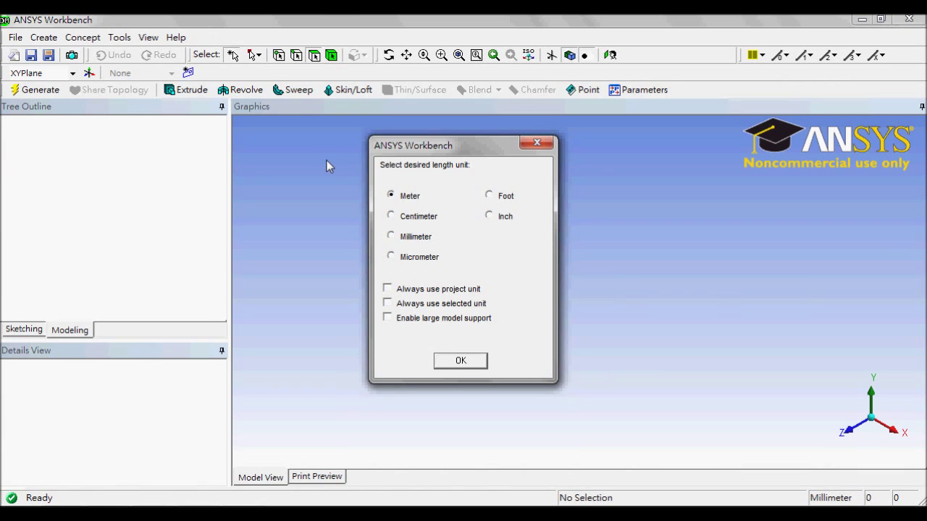
{"action": "left_click", "coordinate": [391, 237]}
{"action": "left_click", "coordinate": [457, 366]}
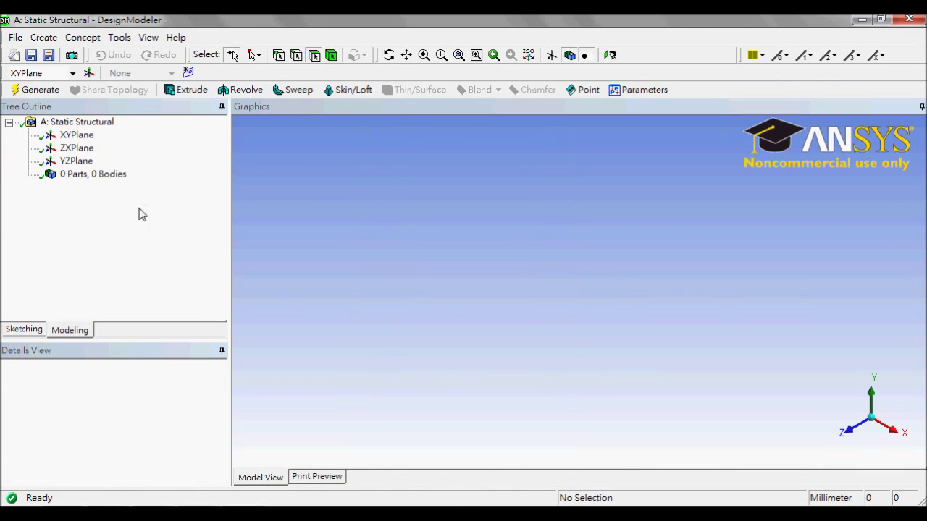
- Sketch two horizontal lines on the XYPlane, one above and one below the X axis, both crossing the Y axis
{"action": "left_click", "coordinate": [76, 136]}
{"action": "left_click", "coordinate": [609, 56]}
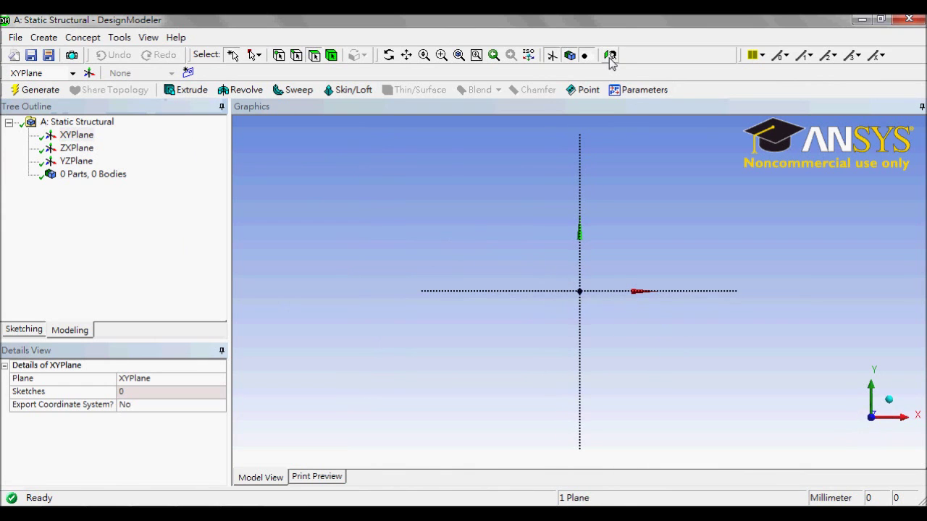
{"action": "left_click", "coordinate": [24, 330]}
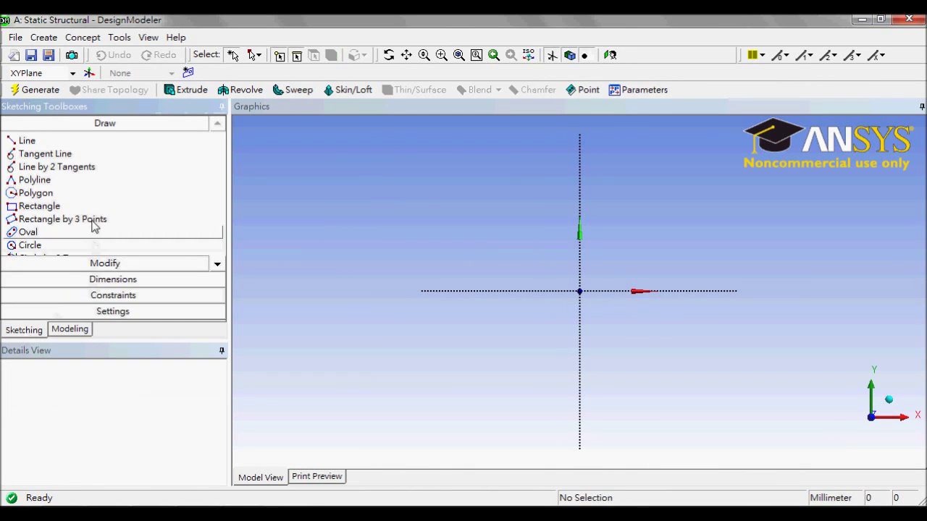
{"action": "left_click", "coordinate": [27, 140]}
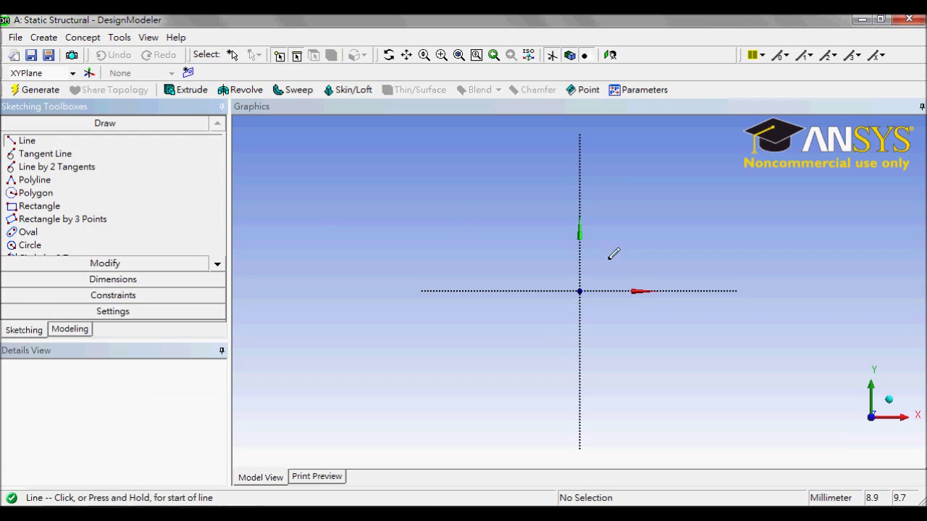
{"action": "left_click", "coordinate": [507, 204]}
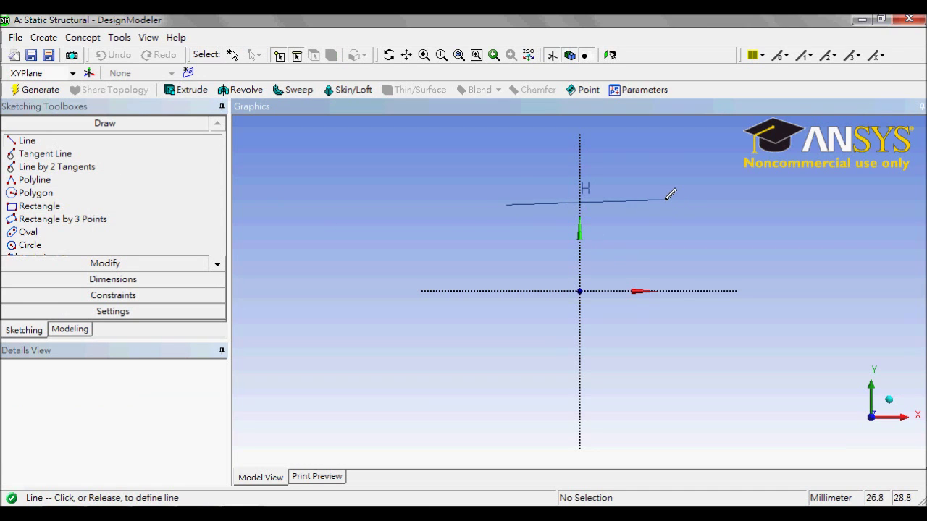
{"action": "left_click", "coordinate": [665, 204]}
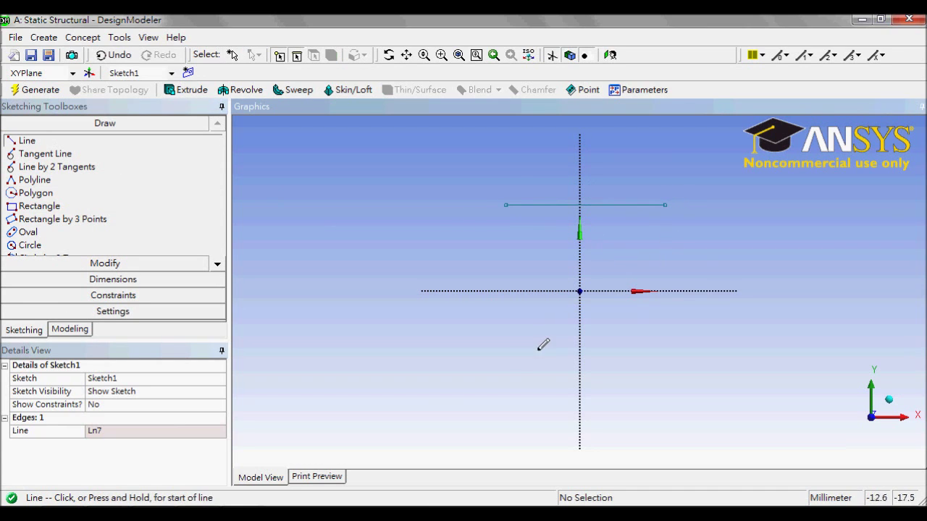
{"action": "left_click", "coordinate": [672, 375]}
- Draw two separate lines lying on the X axis, one on each side of the origin
{"action": "left_click", "coordinate": [458, 291]}
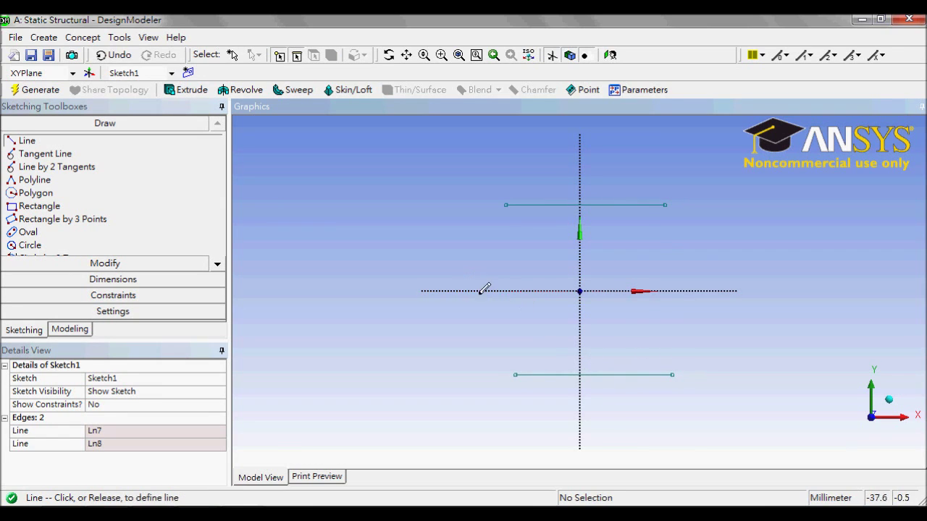
{"action": "left_click", "coordinate": [544, 291]}
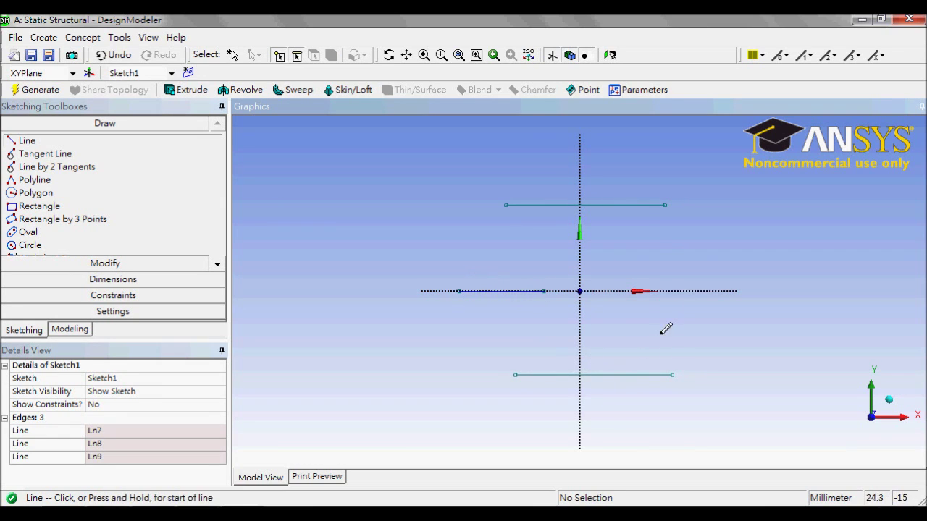
{"action": "left_click", "coordinate": [654, 291]}
{"action": "left_click", "coordinate": [730, 291]}
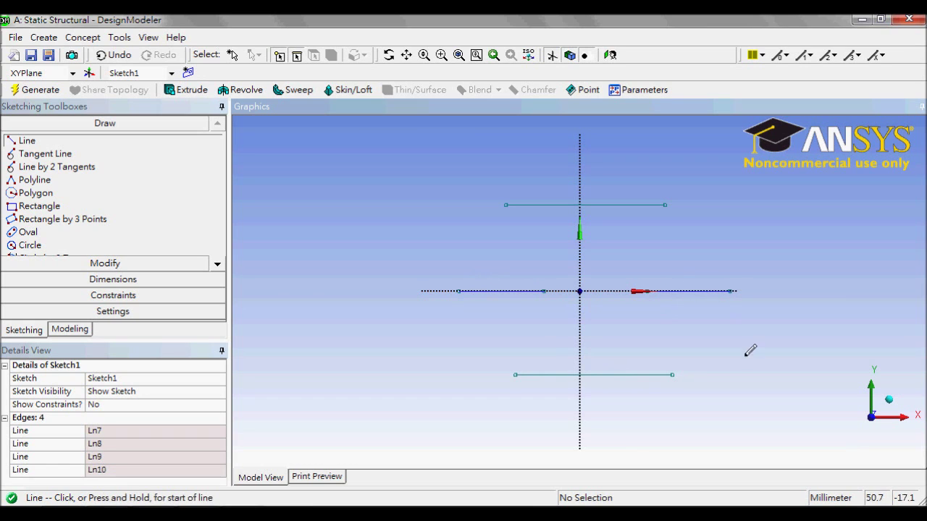
- Constrain the upper and lower horizontal lines to be symmetric about the X axis
{"action": "left_click", "coordinate": [192, 297]}
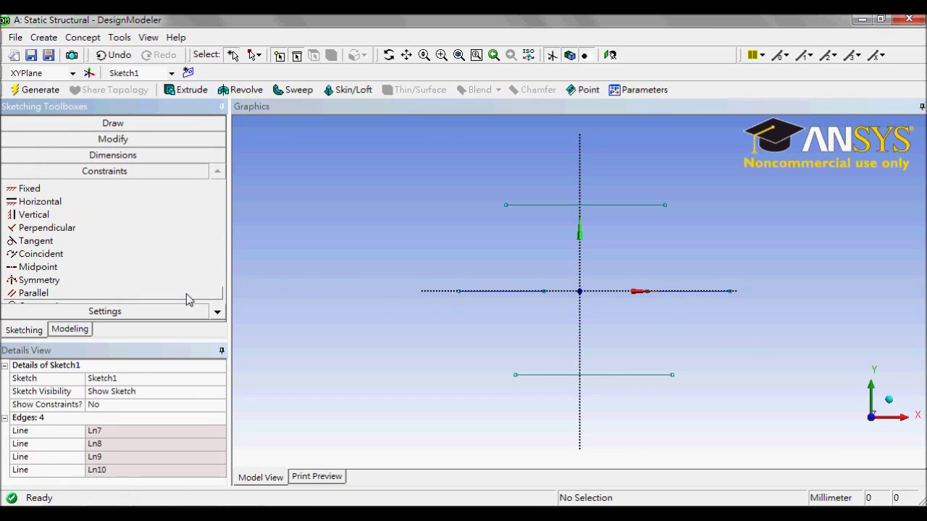
{"action": "left_click", "coordinate": [123, 283]}
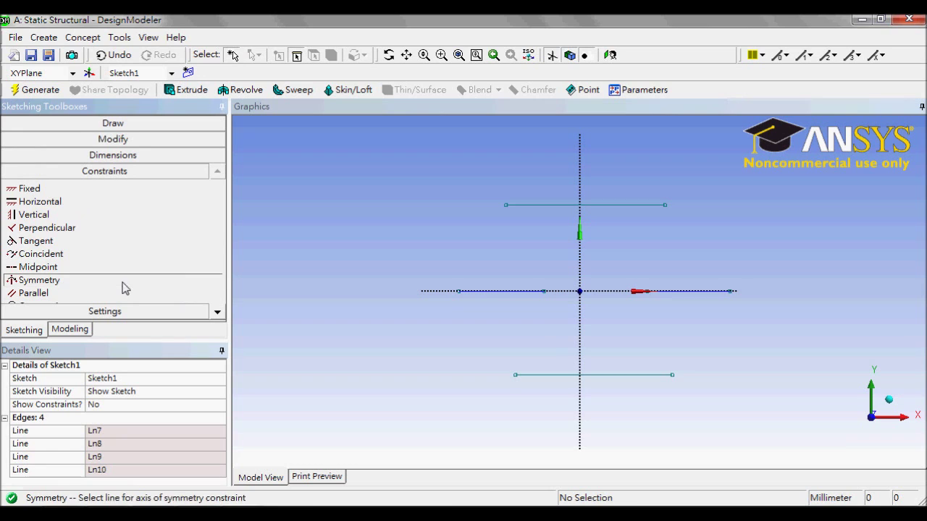
{"action": "left_click", "coordinate": [562, 292]}
{"action": "left_click", "coordinate": [558, 205]}
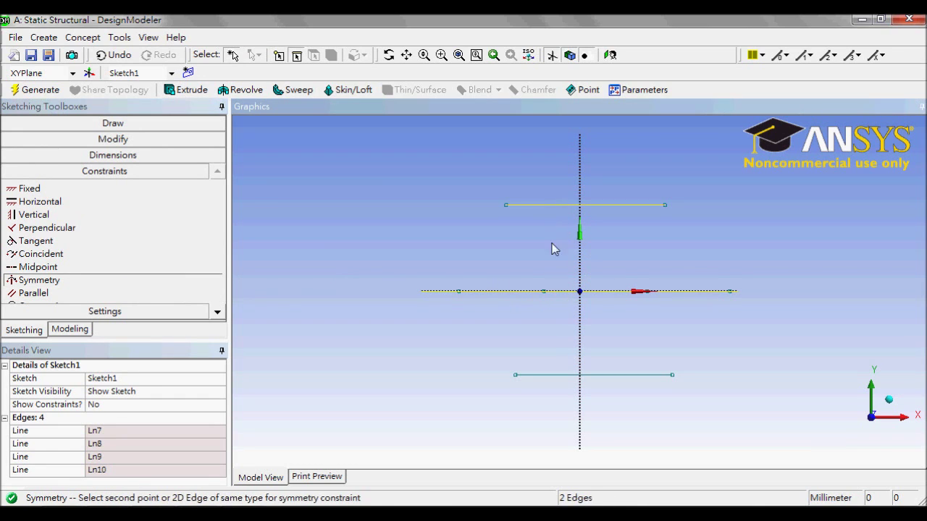
{"action": "left_click", "coordinate": [546, 375]}
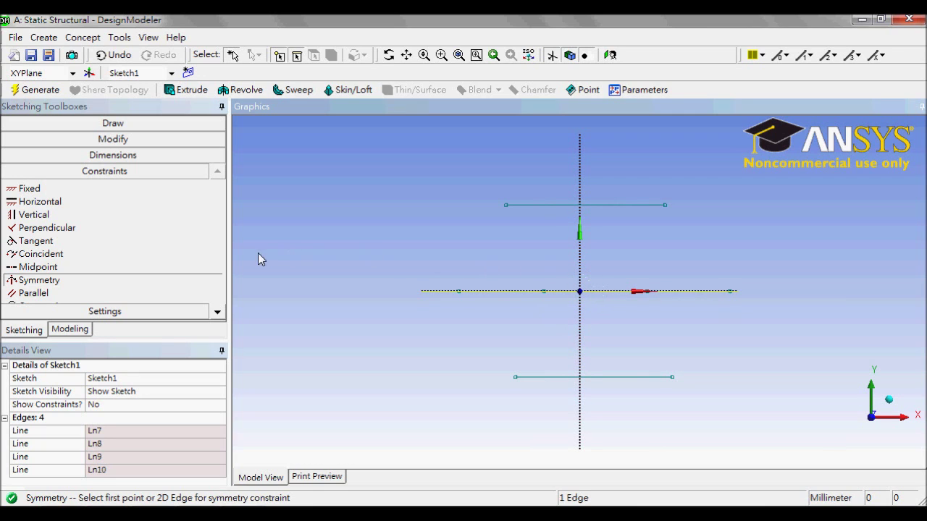
{"action": "key", "text": "Escape"}
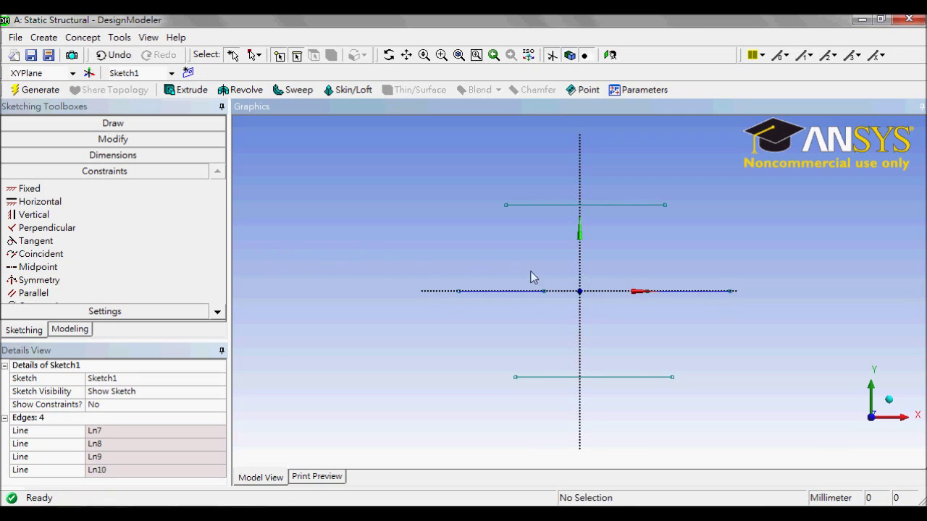
- Make the endpoints of the upper line and those of the lower line symmetric about the Y axis
{"action": "left_click", "coordinate": [199, 280]}
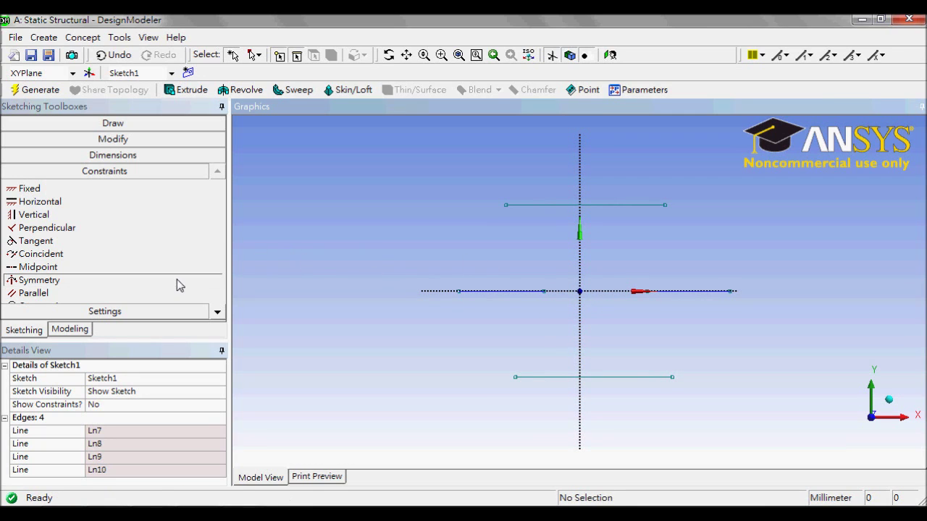
{"action": "left_click", "coordinate": [579, 275]}
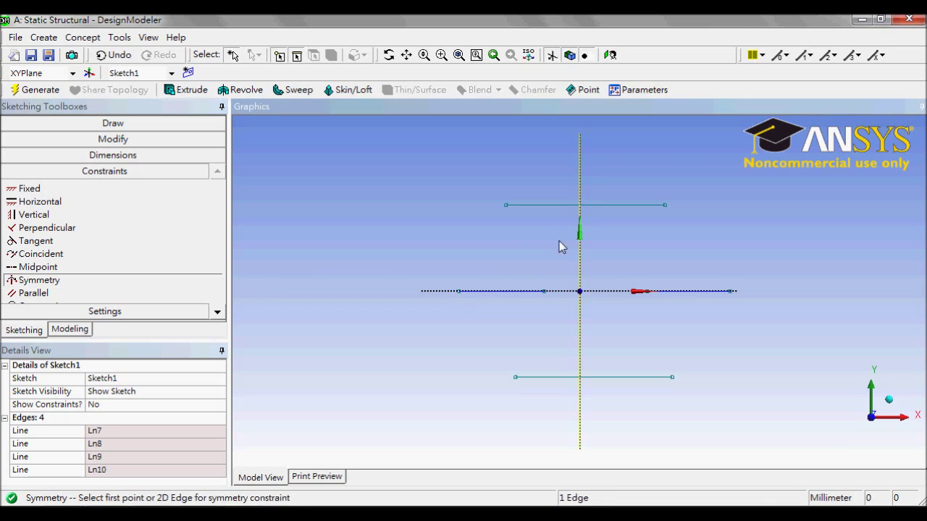
{"action": "left_click", "coordinate": [506, 205]}
{"action": "left_click", "coordinate": [664, 205]}
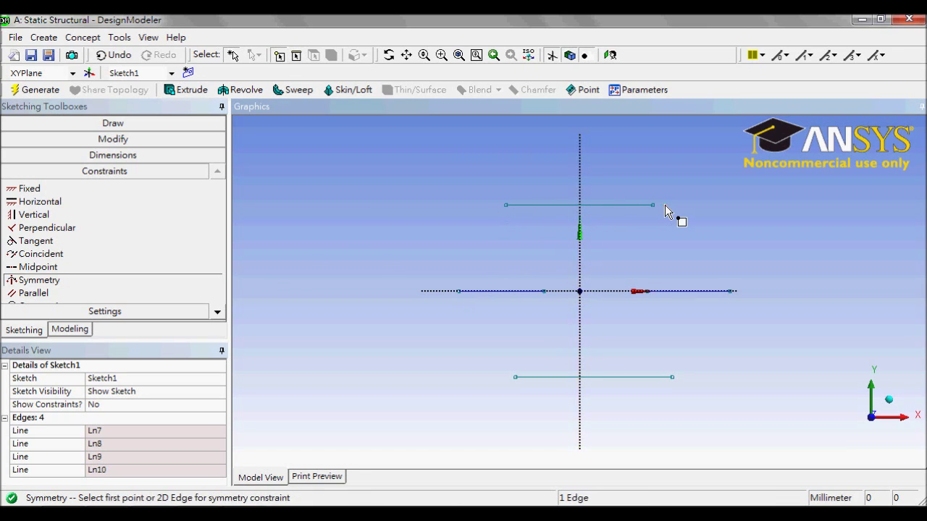
{"action": "left_click", "coordinate": [516, 377]}
{"action": "left_click", "coordinate": [673, 378]}
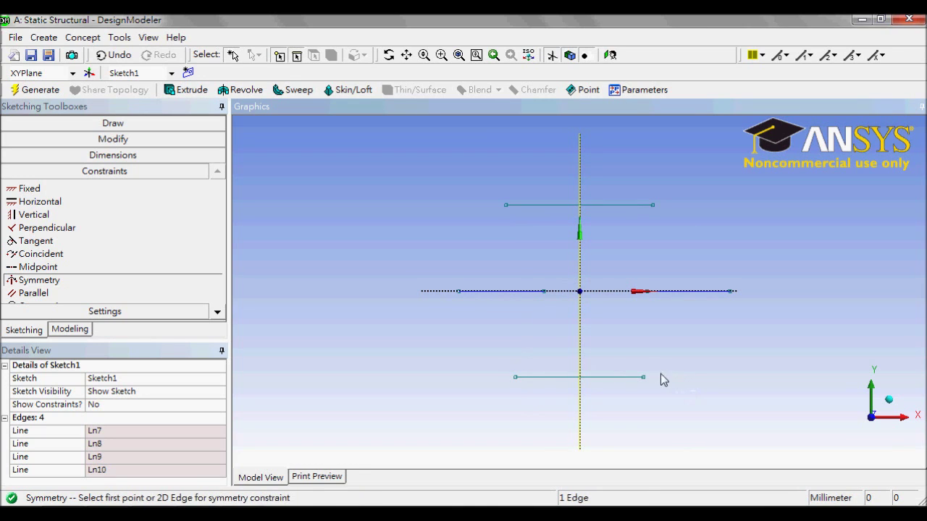
- Make the inner endpoints of the two lines on the X axis symmetric about the Y axis
{"action": "left_click", "coordinate": [545, 291]}
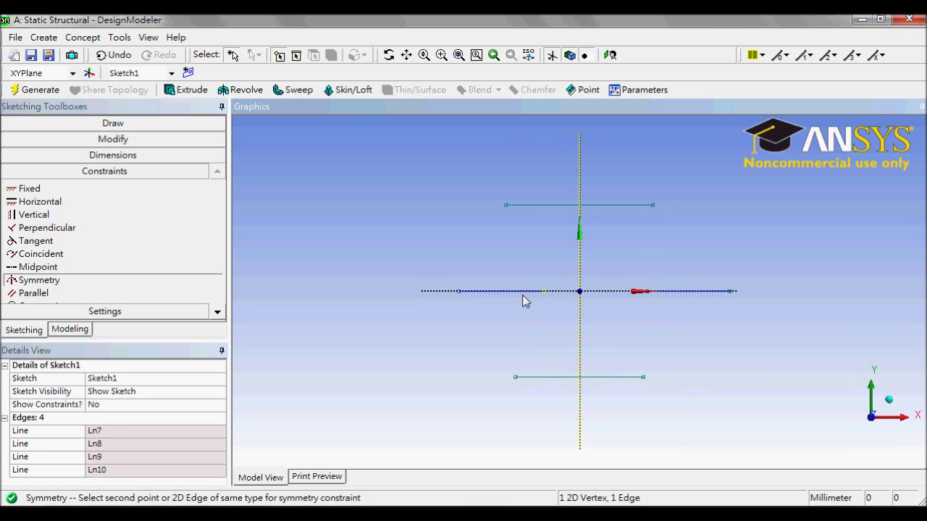
{"action": "left_click", "coordinate": [648, 292]}
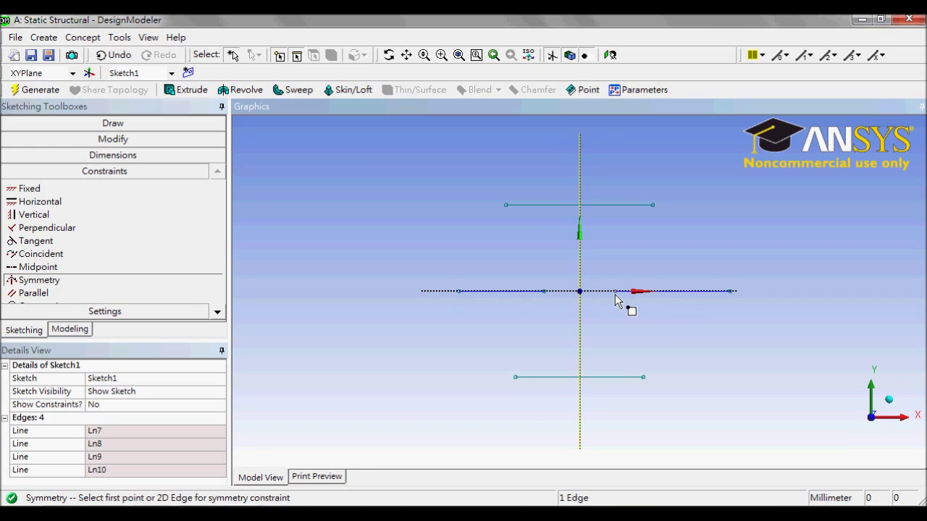
{"action": "left_click", "coordinate": [614, 292]}
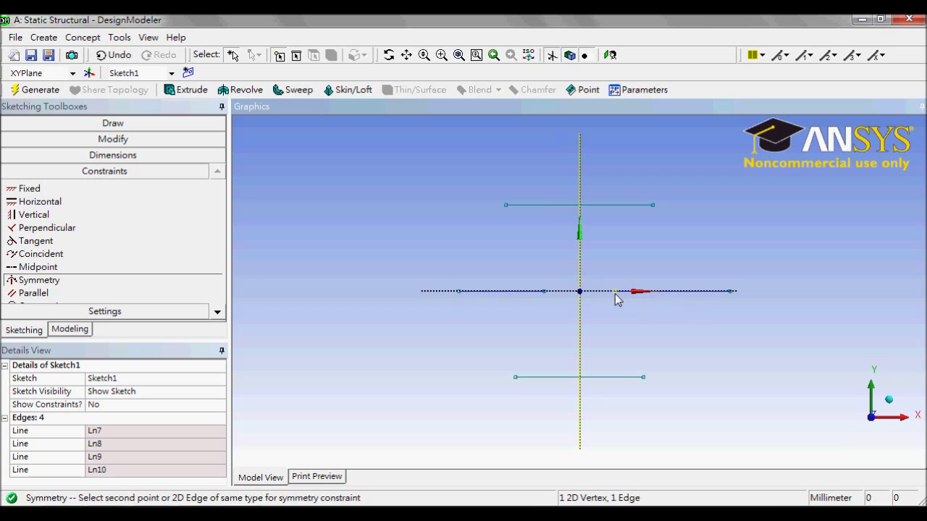
{"action": "left_click", "coordinate": [545, 292]}
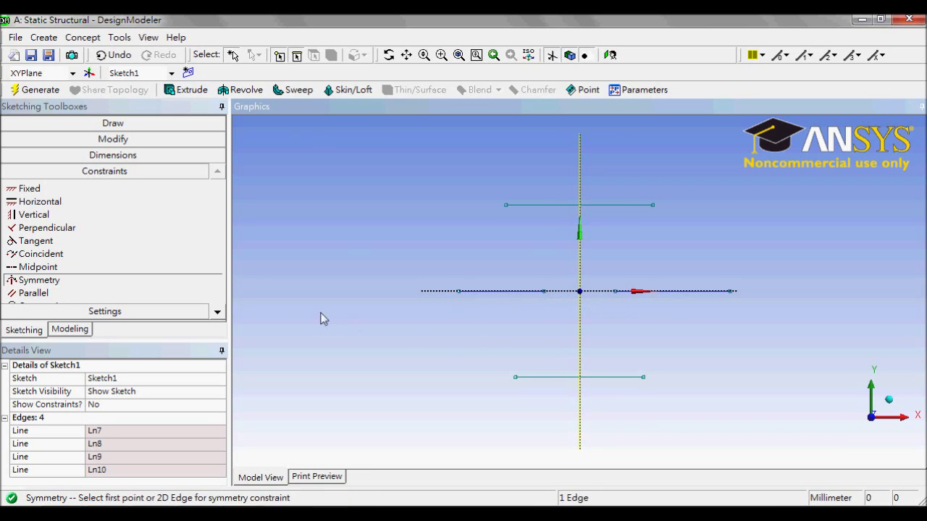
- Apply equal-length constraints between the upper and lower lines and between the two lines on the X axis
{"action": "left_click", "coordinate": [217, 312]}
{"action": "left_click", "coordinate": [217, 312]}
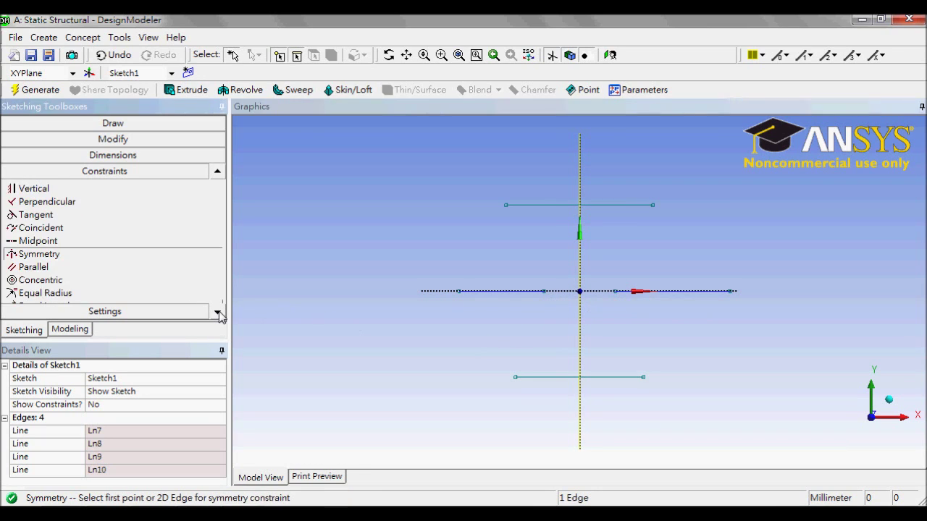
{"action": "left_click", "coordinate": [217, 313]}
{"action": "left_click", "coordinate": [177, 293]}
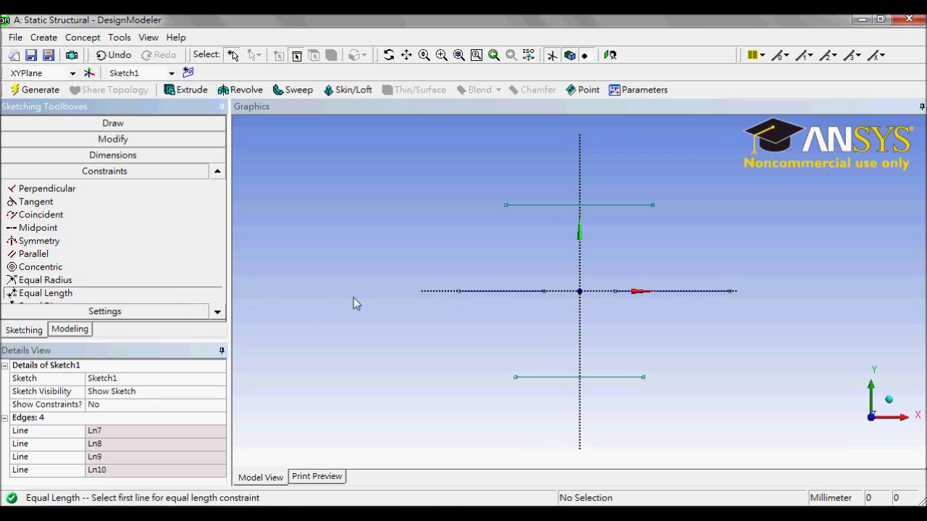
{"action": "left_click", "coordinate": [556, 205]}
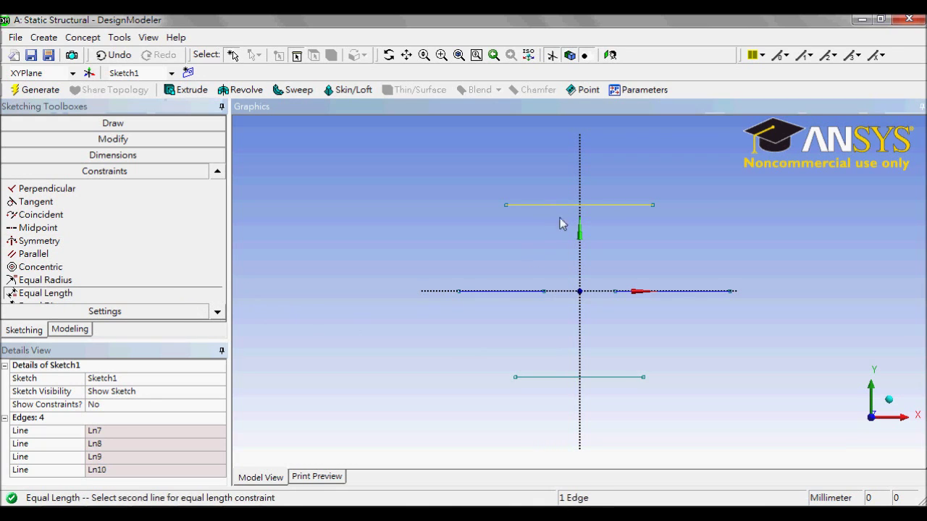
{"action": "left_click", "coordinate": [549, 377]}
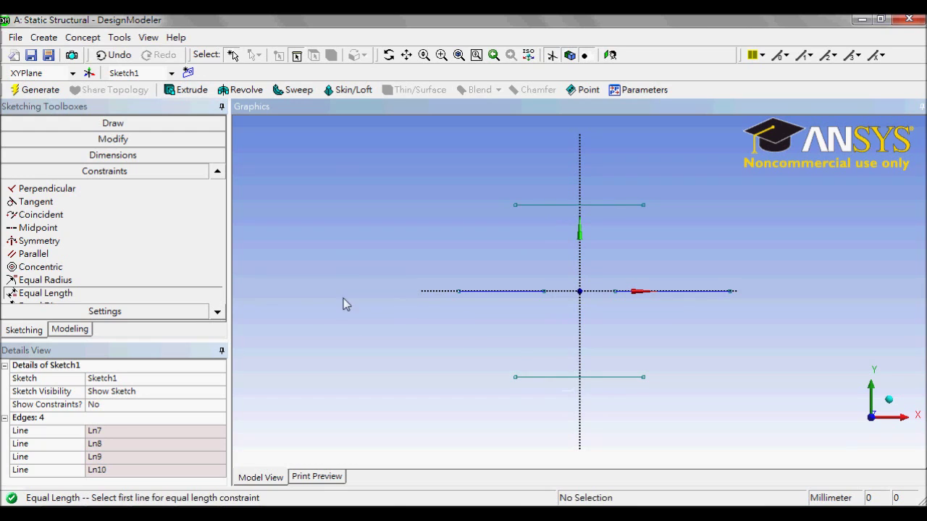
{"action": "left_click", "coordinate": [497, 291]}
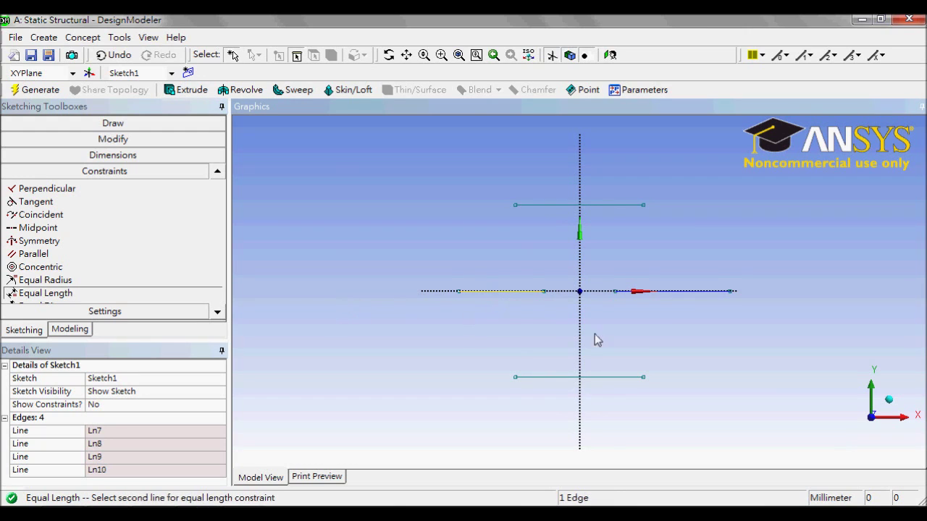
{"action": "left_click", "coordinate": [687, 291]}
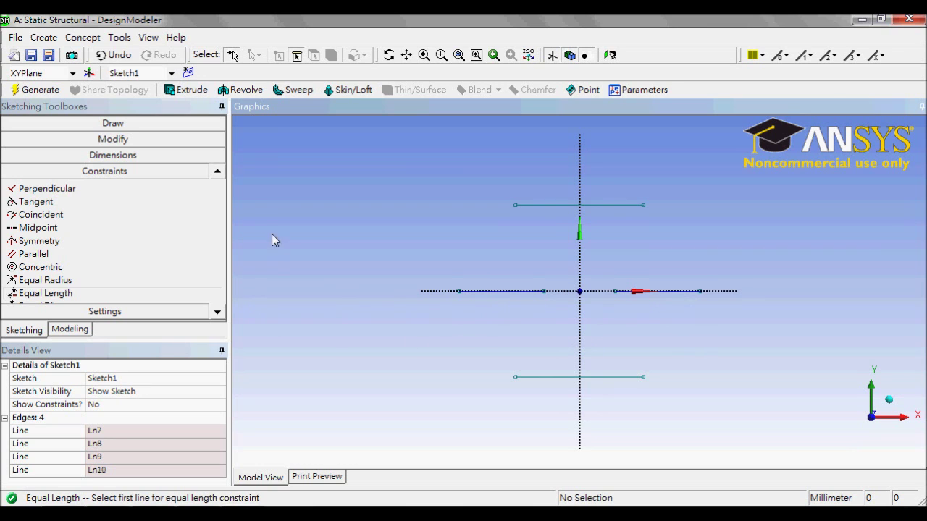
- Dimension the lengths of the upper horizontal line and the left line on the X axis
{"action": "left_click", "coordinate": [184, 155]}
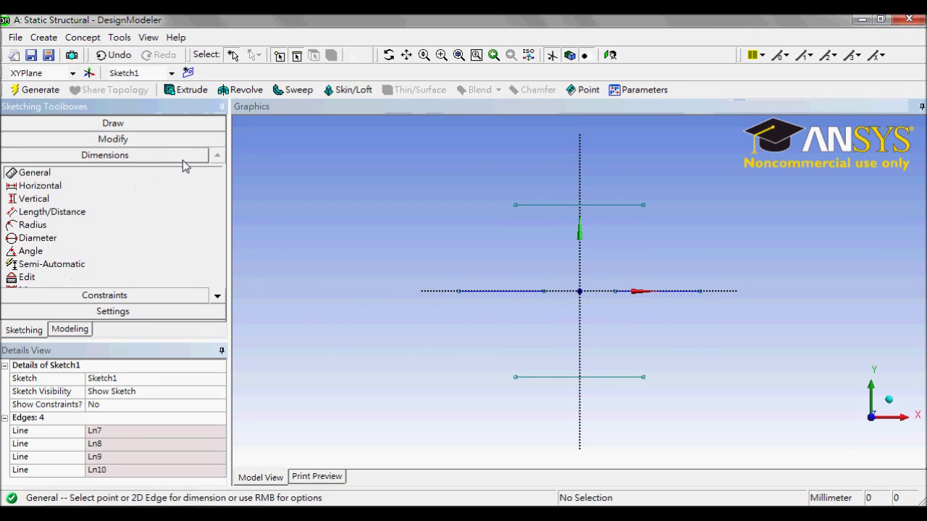
{"action": "left_click", "coordinate": [549, 206]}
{"action": "left_click", "coordinate": [555, 183]}
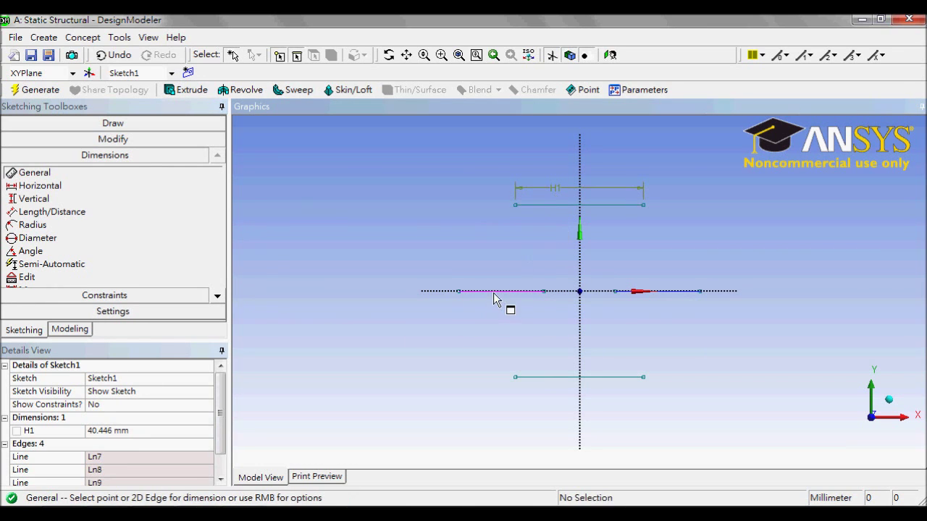
{"action": "left_click", "coordinate": [493, 293]}
{"action": "left_click", "coordinate": [511, 263]}
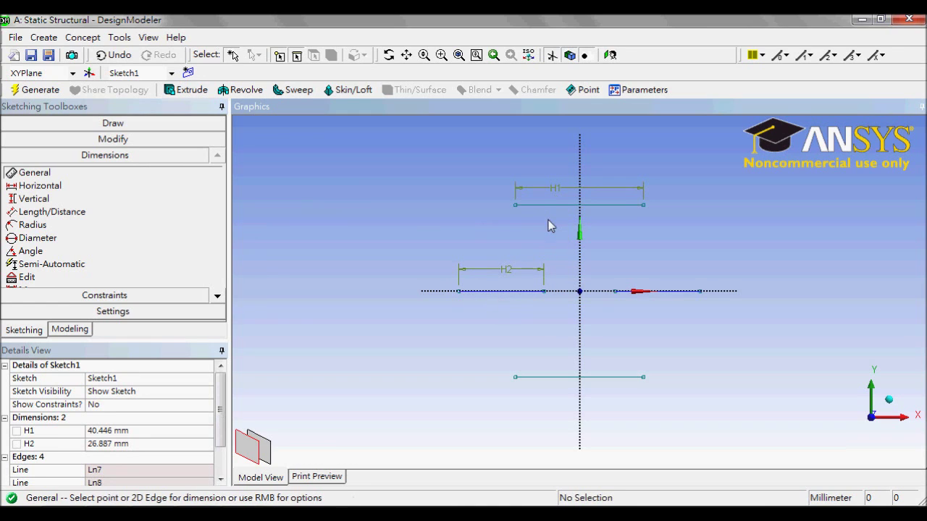
- Dimension the upper line's distance from the X axis and the left axis line's inner endpoint distance from the Y axis
{"action": "left_click", "coordinate": [427, 292]}
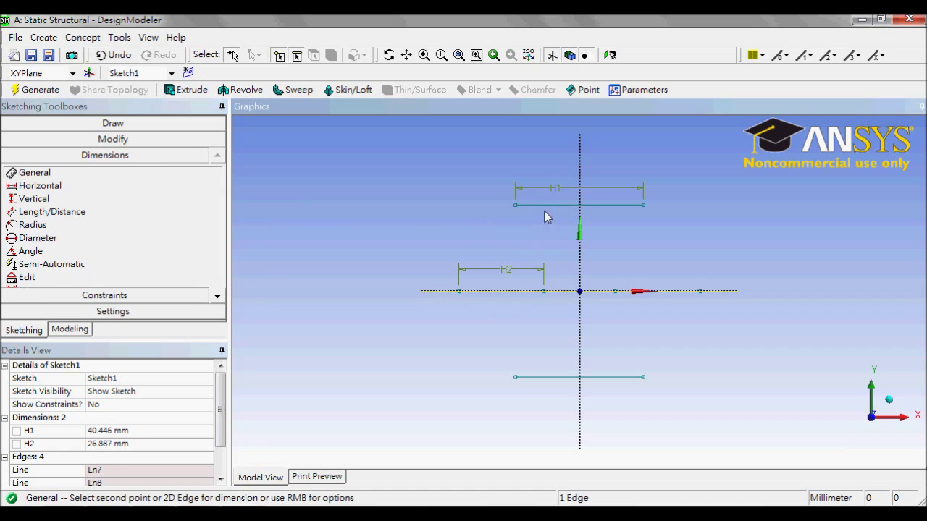
{"action": "left_click", "coordinate": [554, 205]}
{"action": "left_click", "coordinate": [402, 225]}
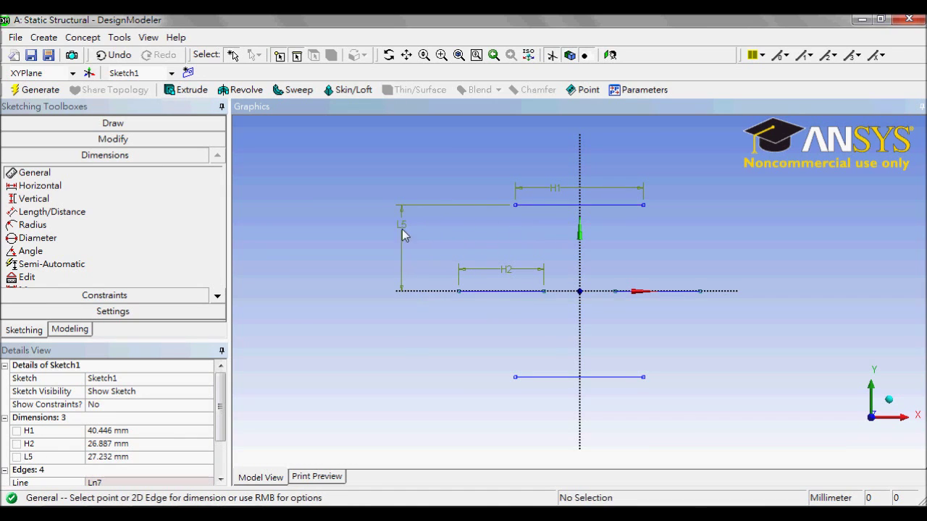
{"action": "left_click", "coordinate": [544, 291]}
{"action": "left_click", "coordinate": [580, 315]}
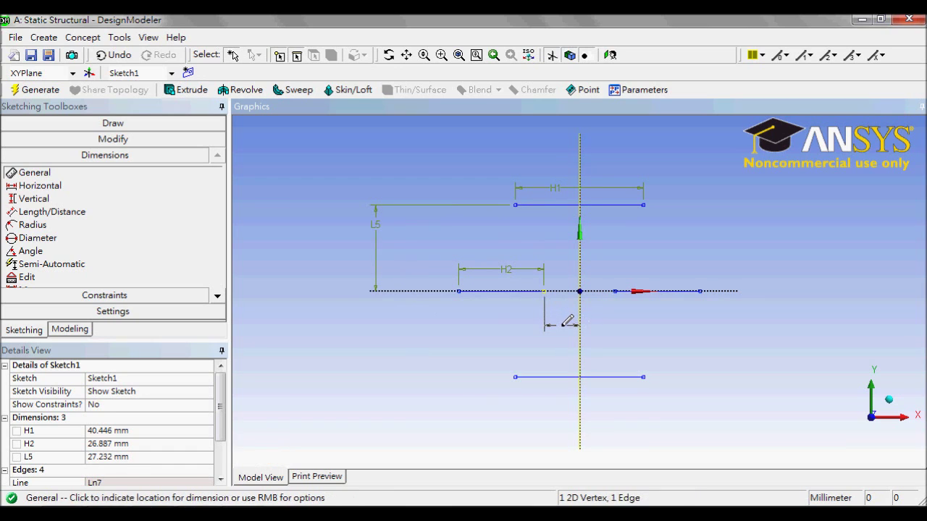
{"action": "left_click", "coordinate": [567, 325]}
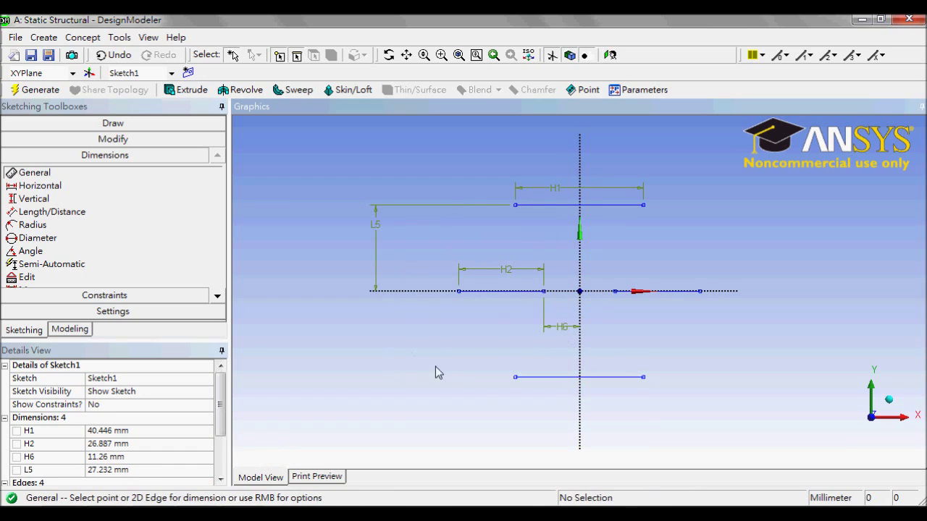
- Set the upper line's length H1 to 60 mm and the left axis line's length H2 to 40 mm
{"action": "left_click", "coordinate": [158, 430]}
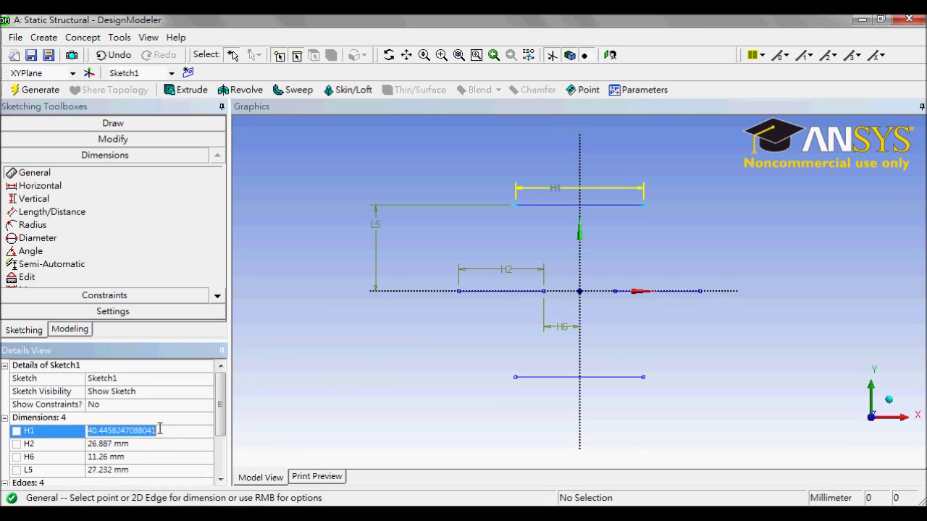
{"action": "type", "text": "60"}
{"action": "key", "text": "Return"}
{"action": "key", "text": "Tab"}
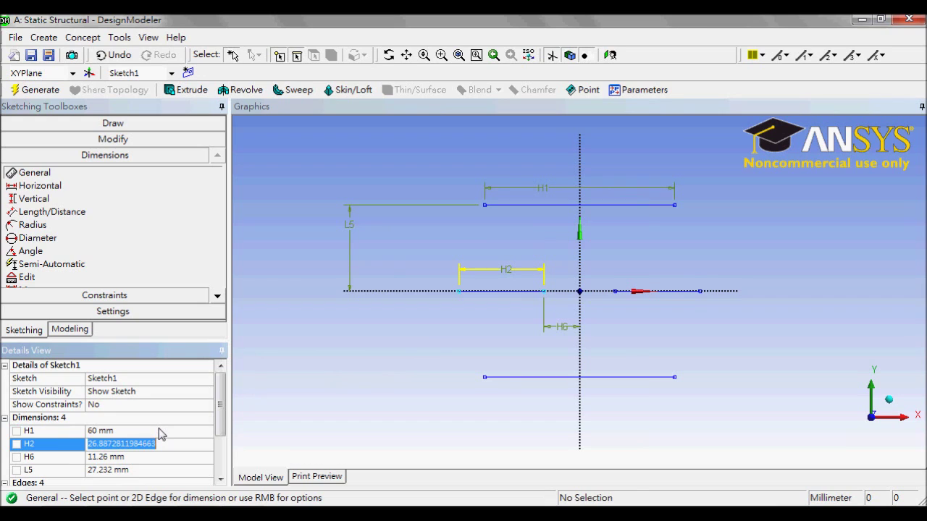
{"action": "type", "text": "40"}
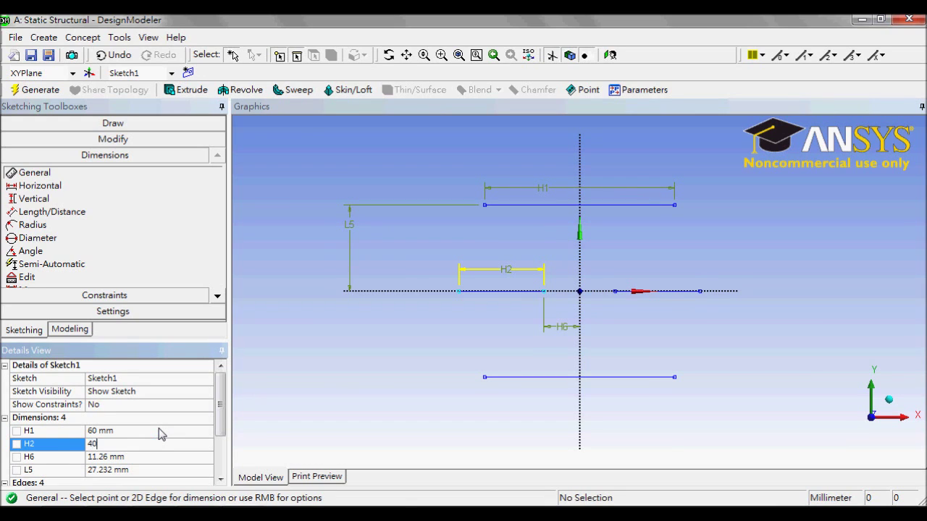
{"action": "key", "text": "Return"}
- Set the inner endpoint's offset H6 from the Y axis to 10 mm and the upper line's distance L5 from the X axis to 40 mm
{"action": "key", "text": "Tab"}
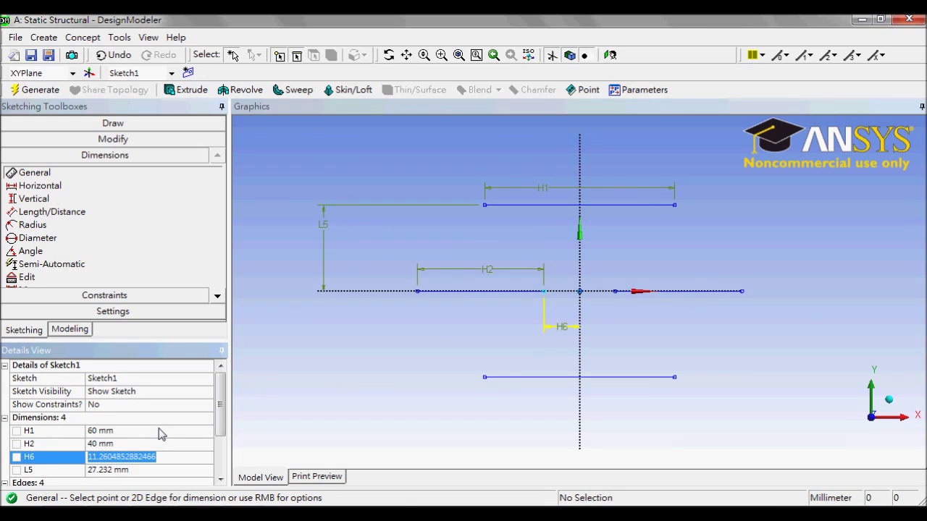
{"action": "type", "text": "10"}
{"action": "key", "text": "Return"}
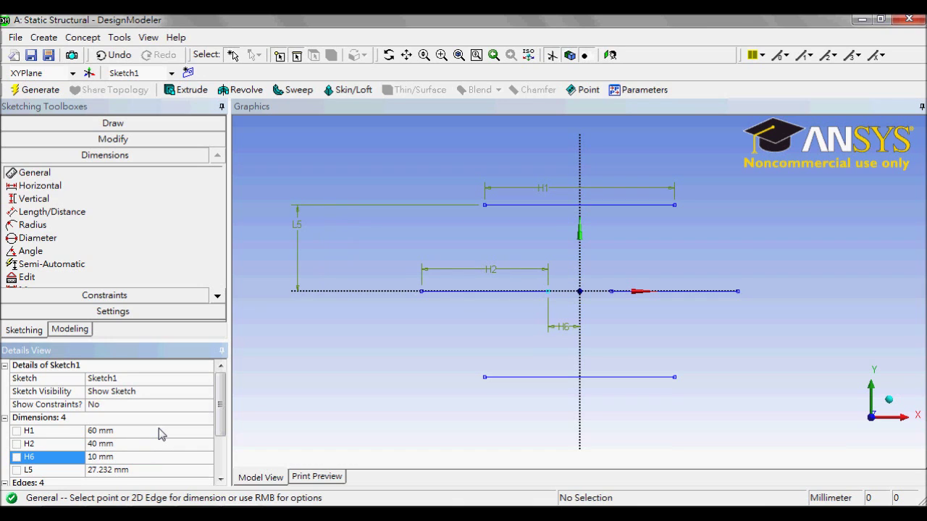
{"action": "key", "text": "Tab"}
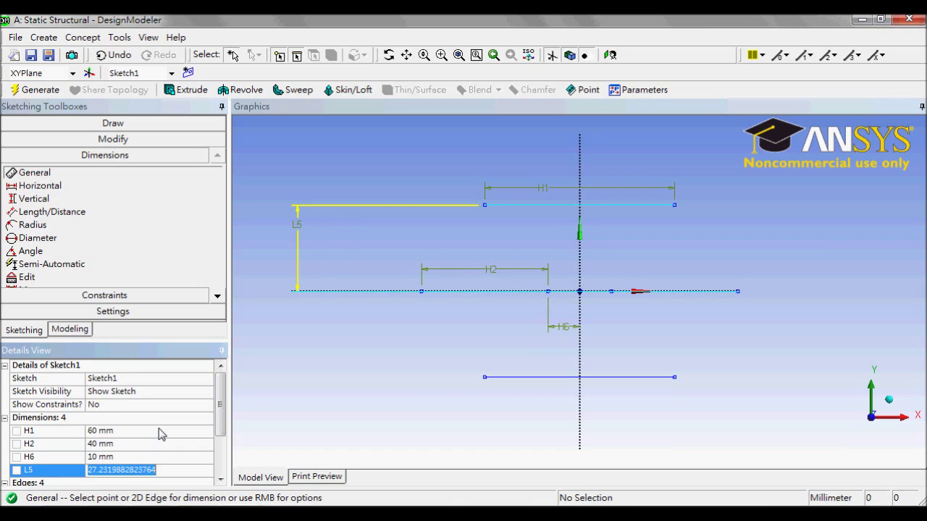
{"action": "type", "text": "40"}
{"action": "key", "text": "Return"}
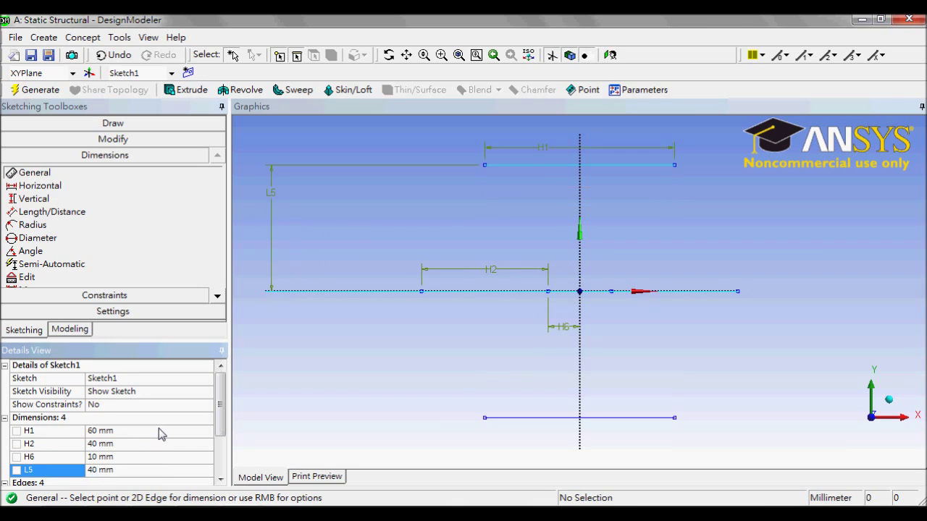
{"action": "left_click", "coordinate": [543, 357]}
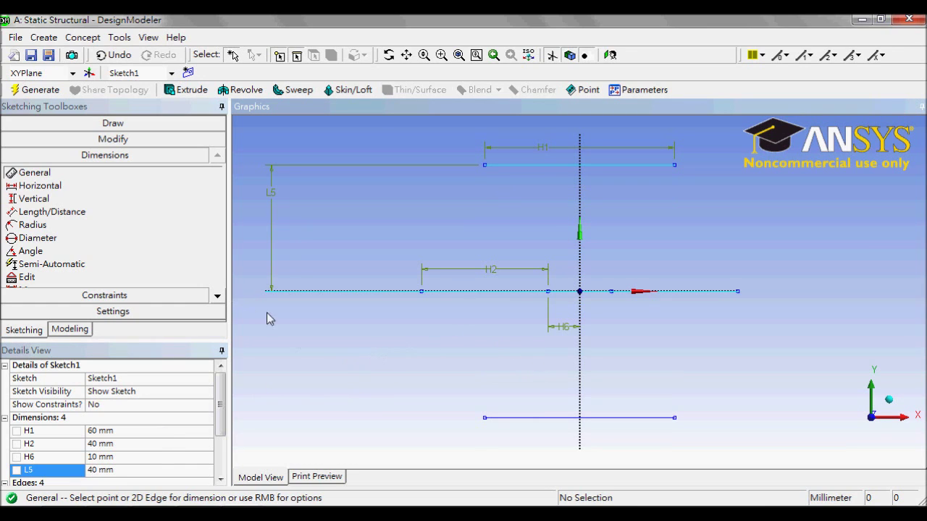
- Generate line bodies with Lines From Sketches, box-selecting all four sketch lines as base objects and keeping Add Material
{"action": "left_click", "coordinate": [82, 38]}
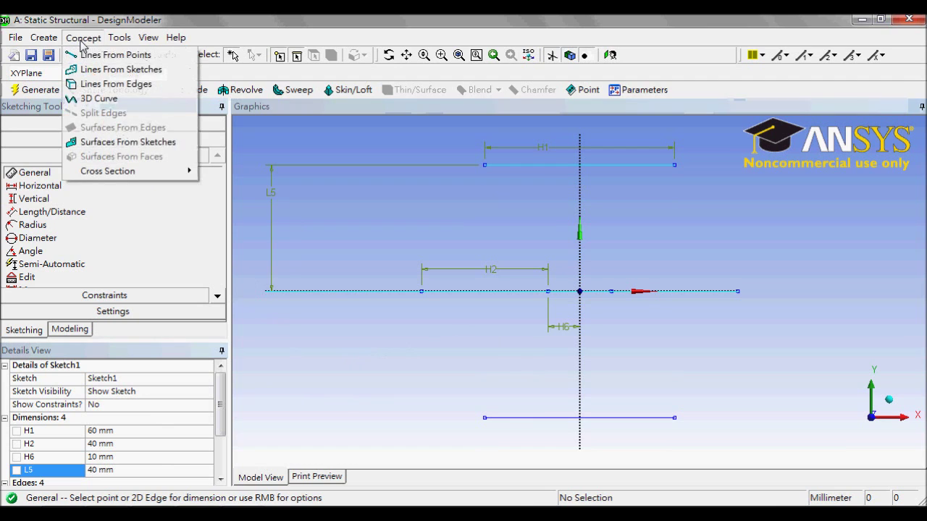
{"action": "left_click", "coordinate": [108, 67]}
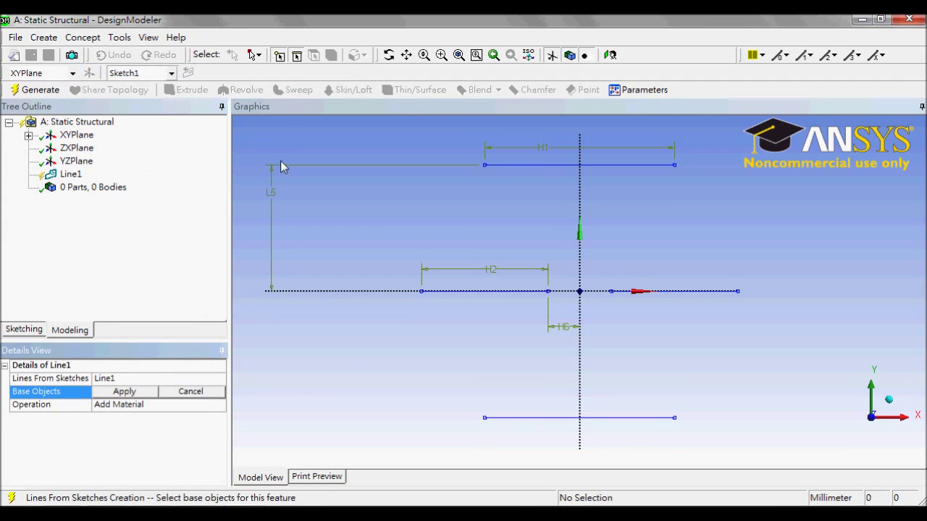
{"action": "left_click", "coordinate": [257, 56]}
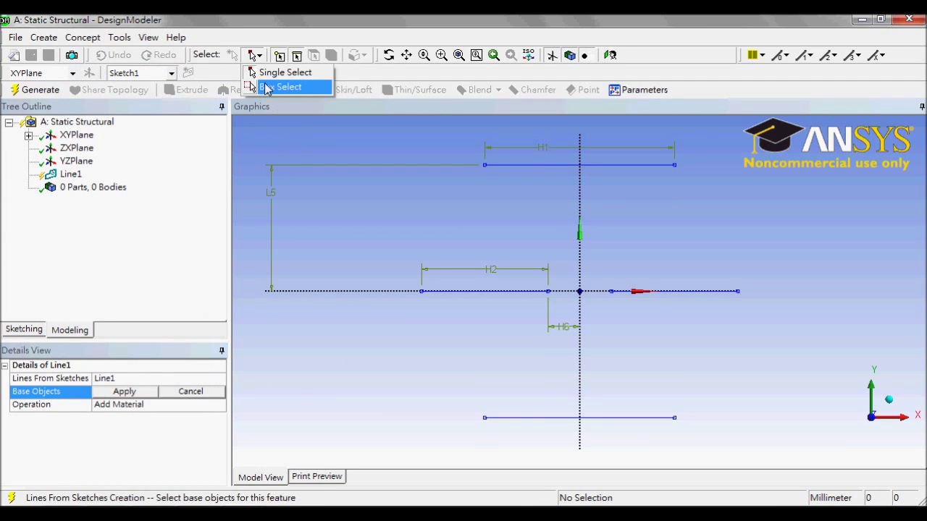
{"action": "left_click", "coordinate": [275, 87]}
{"action": "mouse_move", "coordinate": [745, 439]}
{"action": "left_mouse_down"}
{"action": "mouse_move", "coordinate": [617, 377]}
{"action": "mouse_move", "coordinate": [362, 140]}
{"action": "mouse_move", "coordinate": [357, 150]}
{"action": "left_mouse_up"}
{"action": "left_click", "coordinate": [124, 391]}
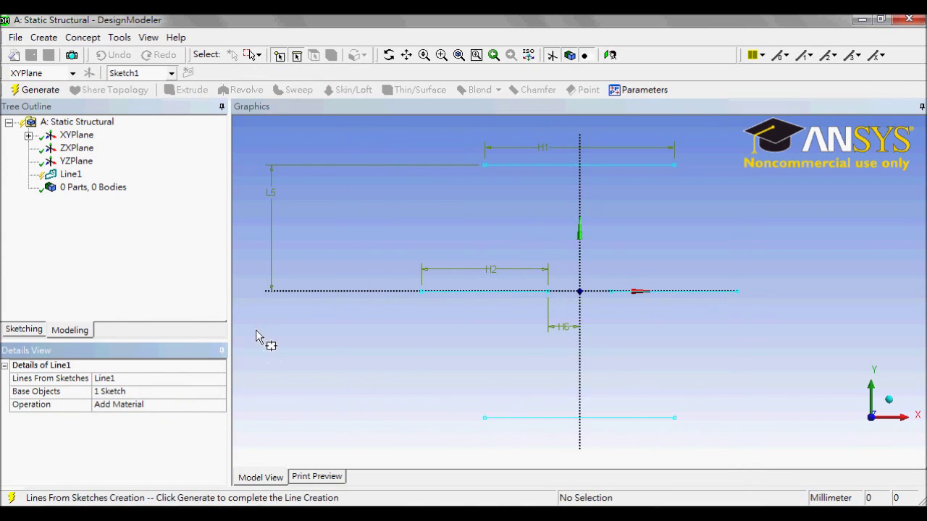
{"action": "left_click", "coordinate": [38, 90]}
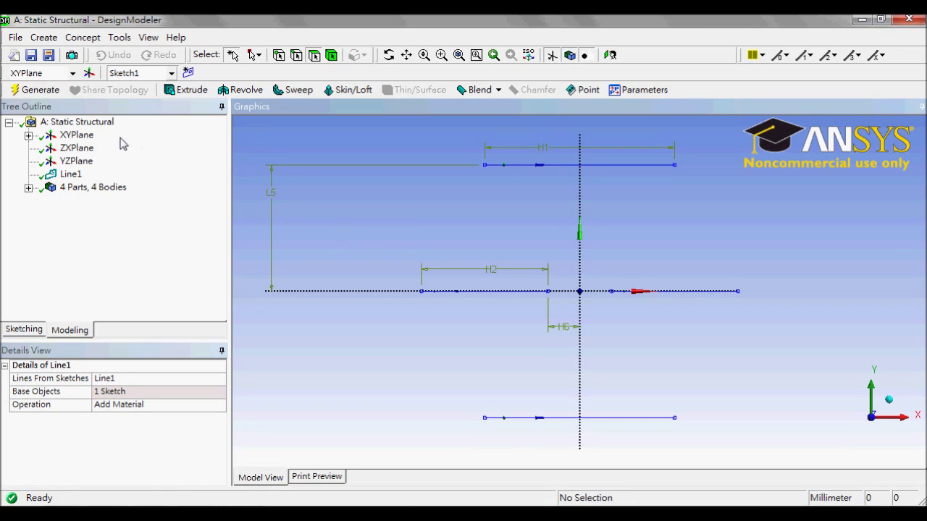
- On the ZXPlane viewed face-on, sketch two vertical lines crossing the horizontal axis, about 27 mm left and 30 mm right of the vertical axis
{"action": "left_click", "coordinate": [81, 150]}
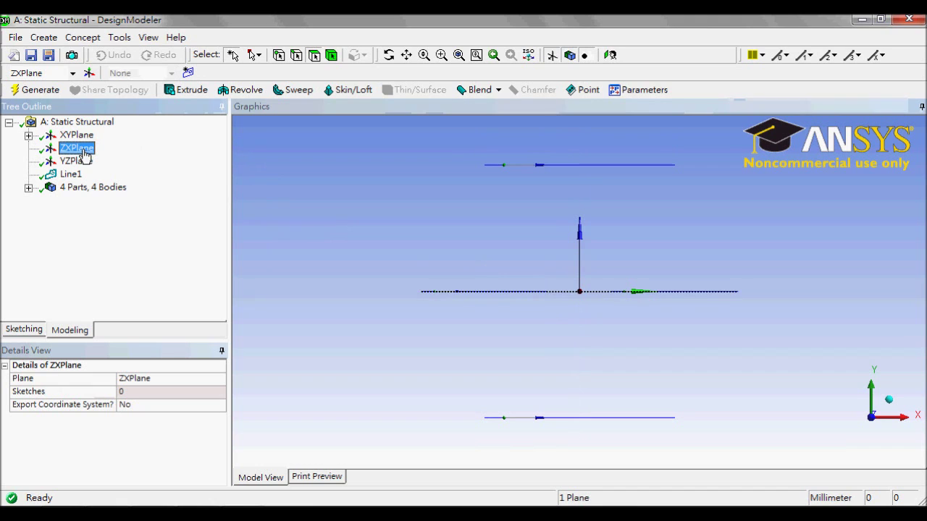
{"action": "left_click", "coordinate": [610, 56]}
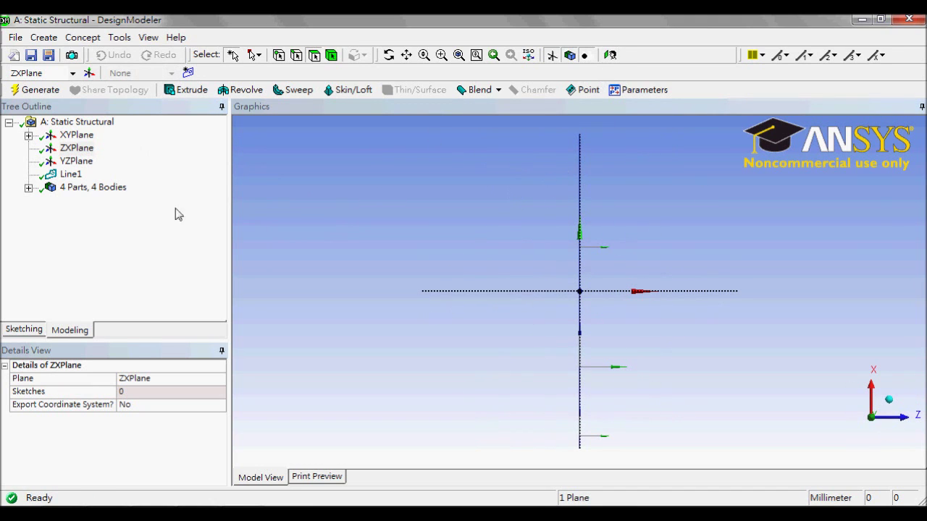
{"action": "left_click", "coordinate": [22, 330]}
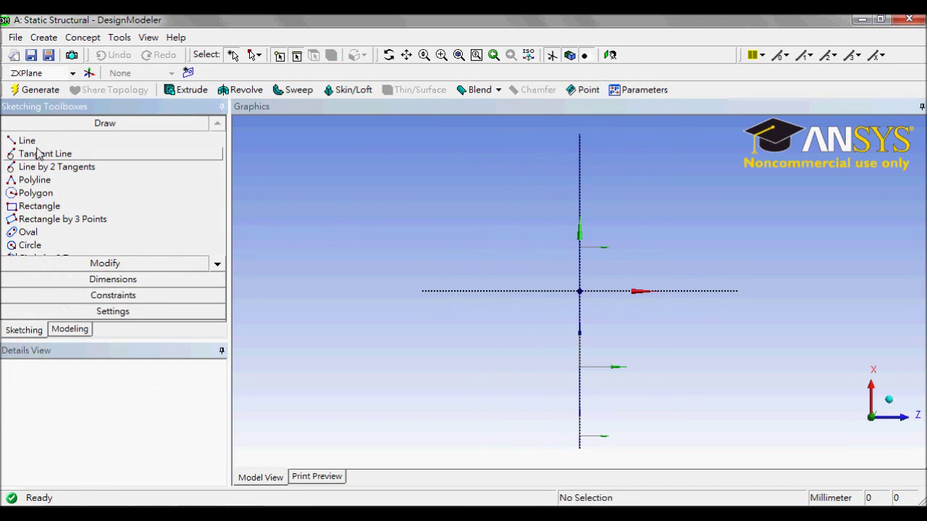
{"action": "left_click", "coordinate": [27, 141]}
{"action": "left_click", "coordinate": [495, 183]}
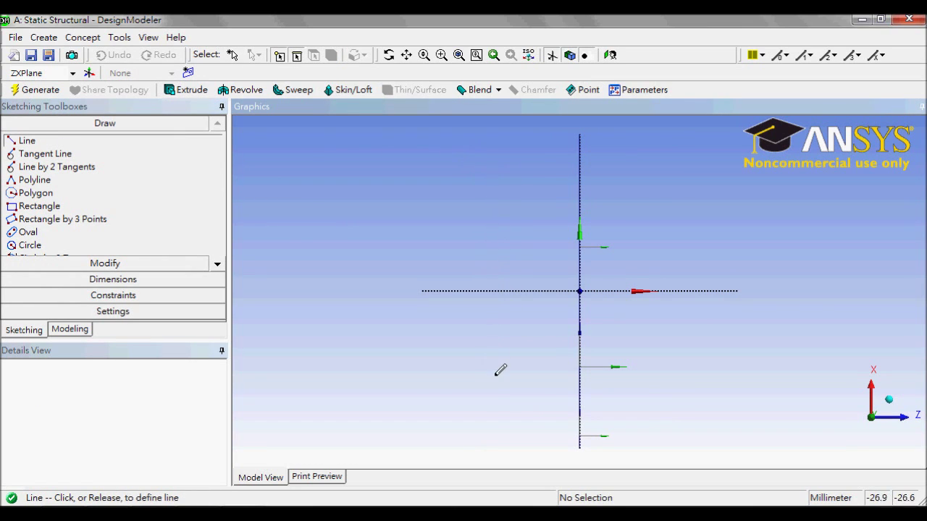
{"action": "left_click", "coordinate": [496, 399]}
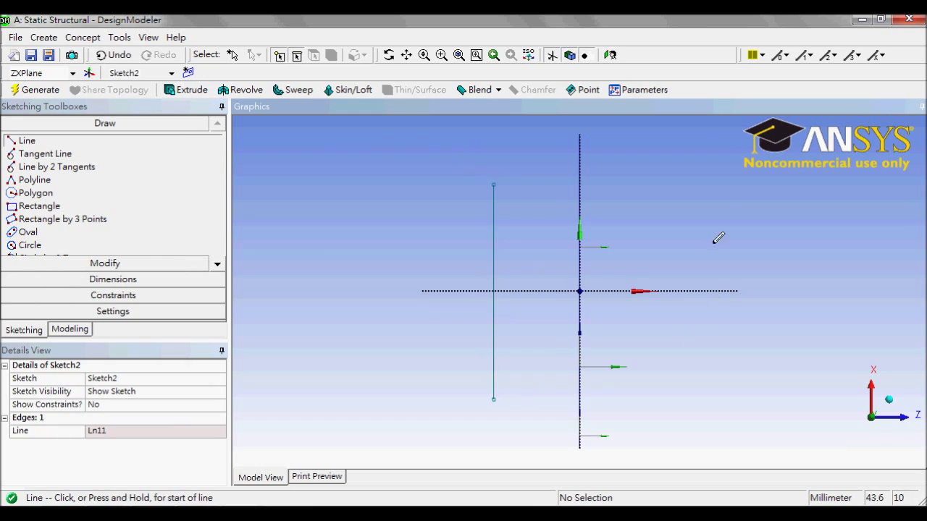
{"action": "left_click", "coordinate": [676, 180]}
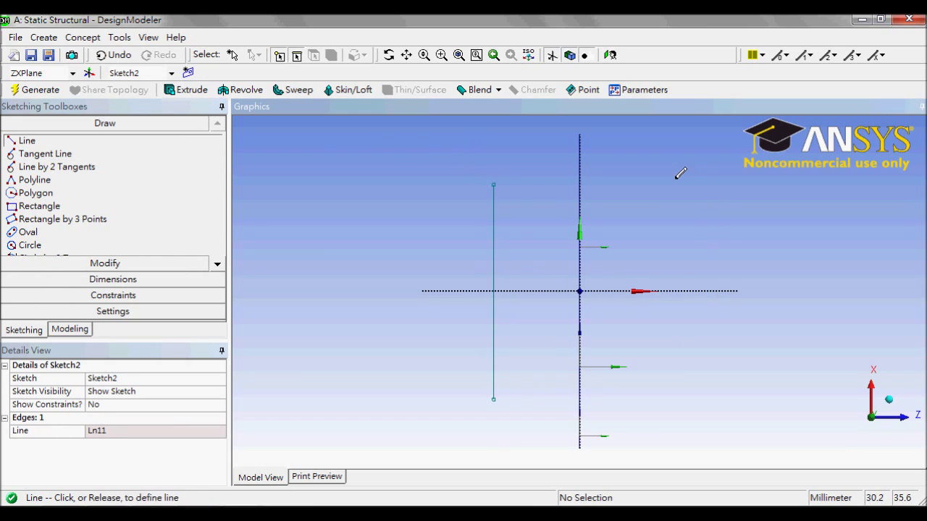
{"action": "left_click", "coordinate": [676, 404]}
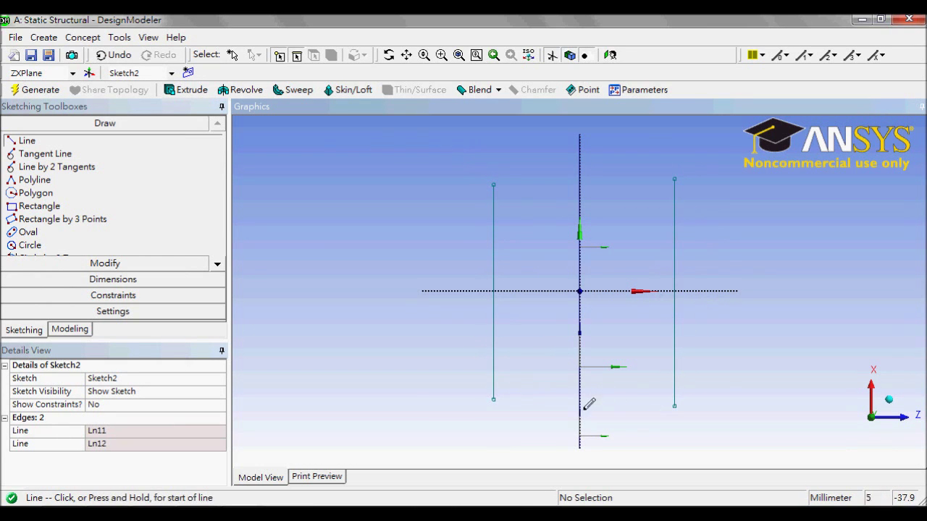
- Apply an equal-length constraint between the two vertical lines on the ZXPlane
{"action": "left_click", "coordinate": [186, 296]}
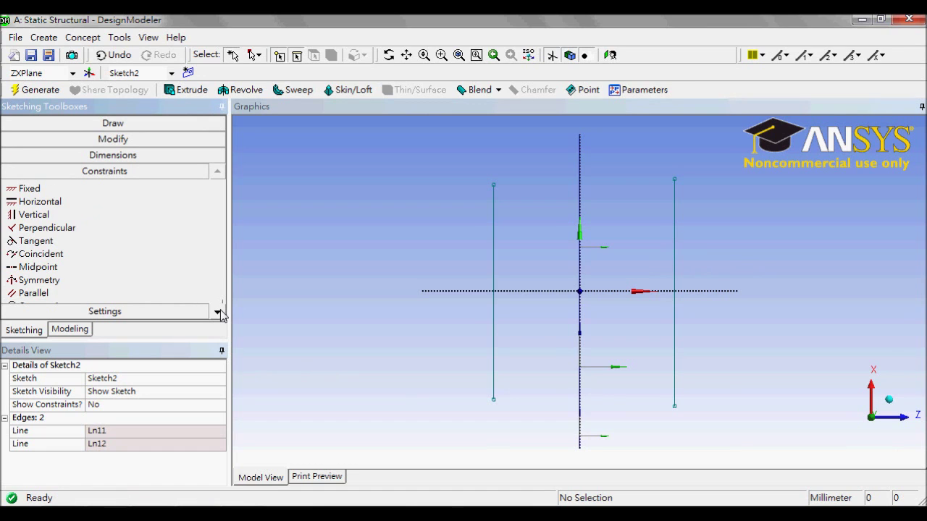
{"action": "left_click", "coordinate": [218, 312]}
{"action": "left_click", "coordinate": [217, 312]}
{"action": "left_click", "coordinate": [217, 312]}
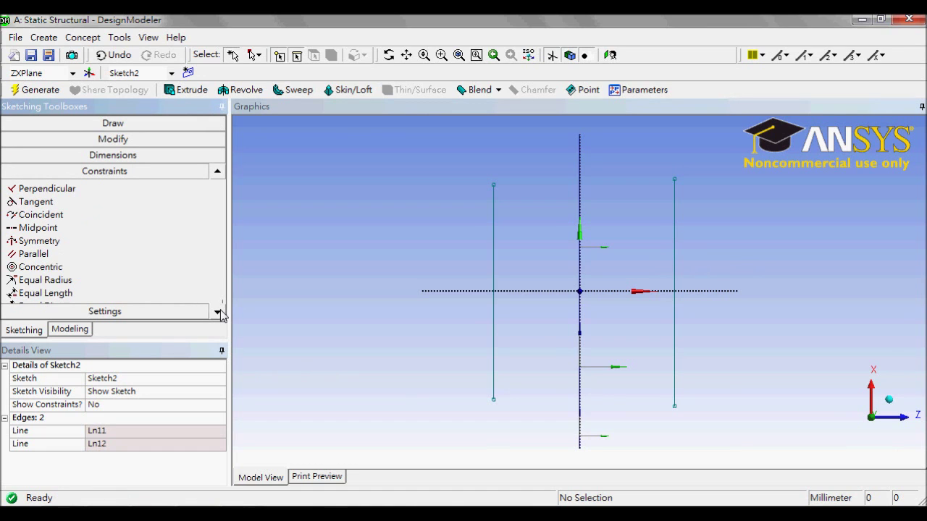
{"action": "left_click", "coordinate": [184, 293]}
{"action": "left_click", "coordinate": [494, 253]}
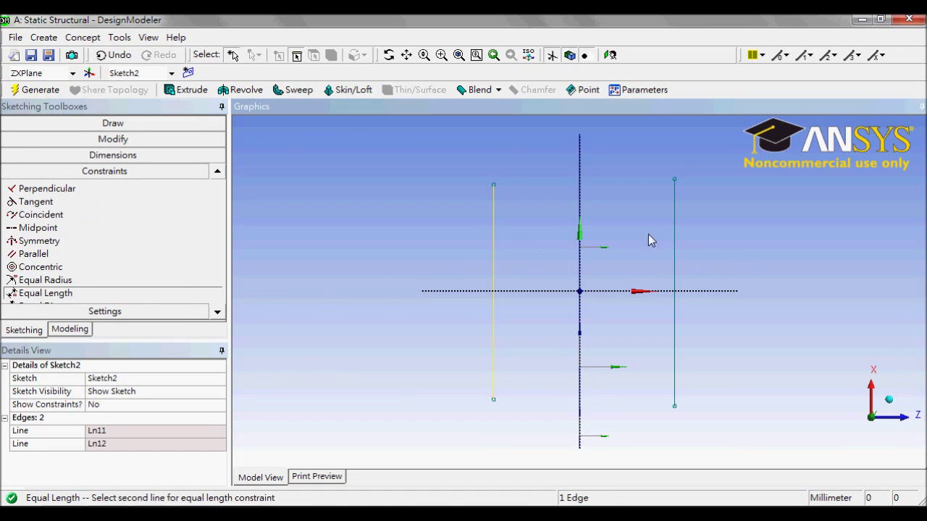
{"action": "left_click", "coordinate": [673, 246]}
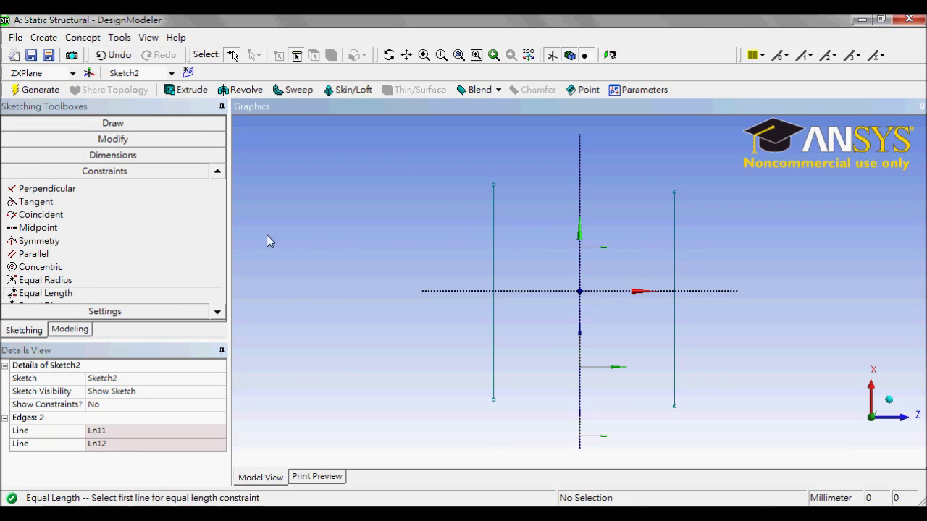
- Constrain the two vertical lines to be symmetric about the vertical sketch axis
{"action": "left_click", "coordinate": [96, 242]}
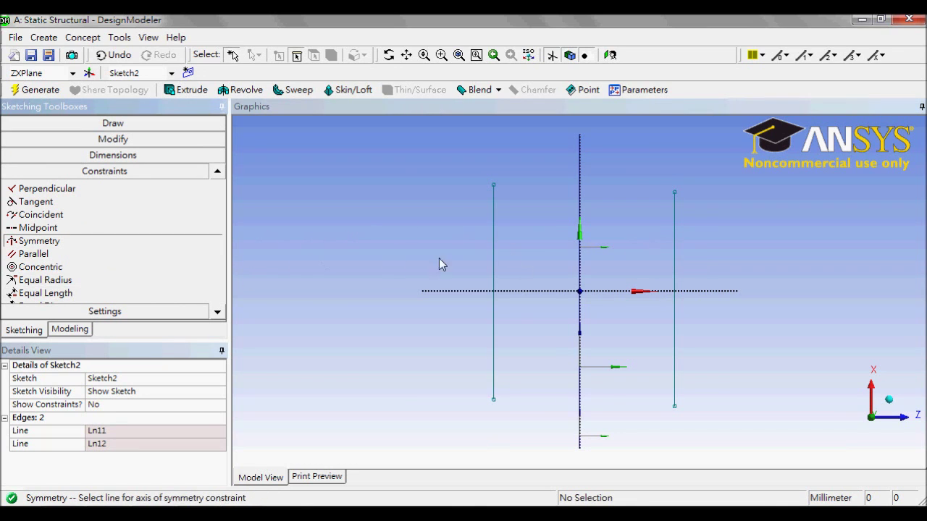
{"action": "left_click", "coordinate": [580, 201]}
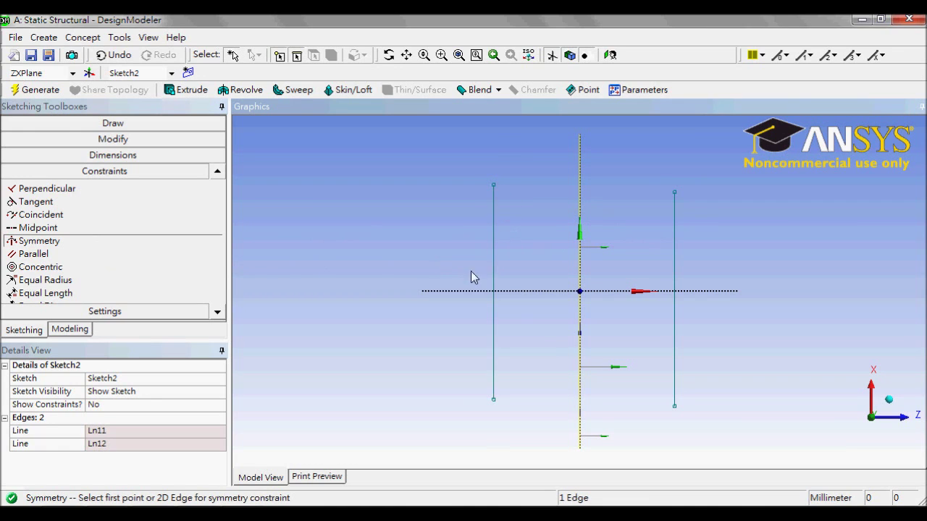
{"action": "left_click", "coordinate": [492, 272]}
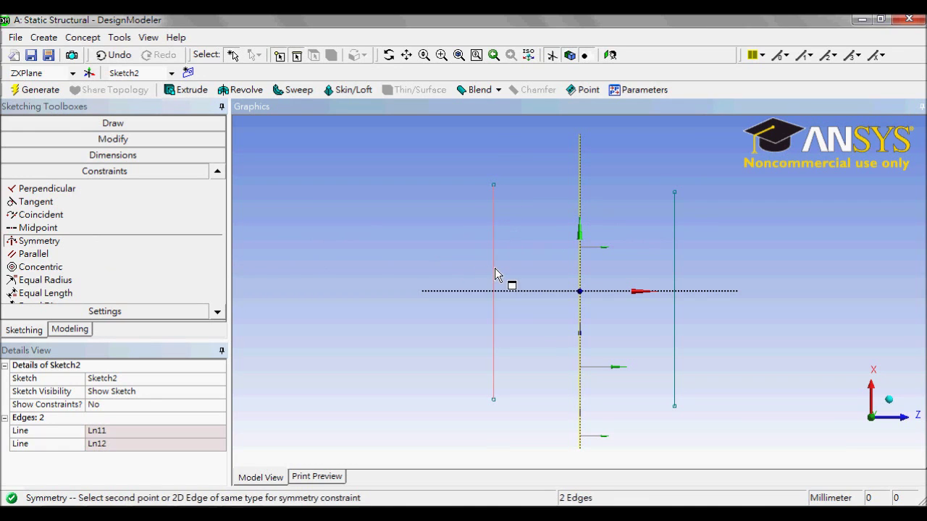
{"action": "left_click", "coordinate": [675, 220]}
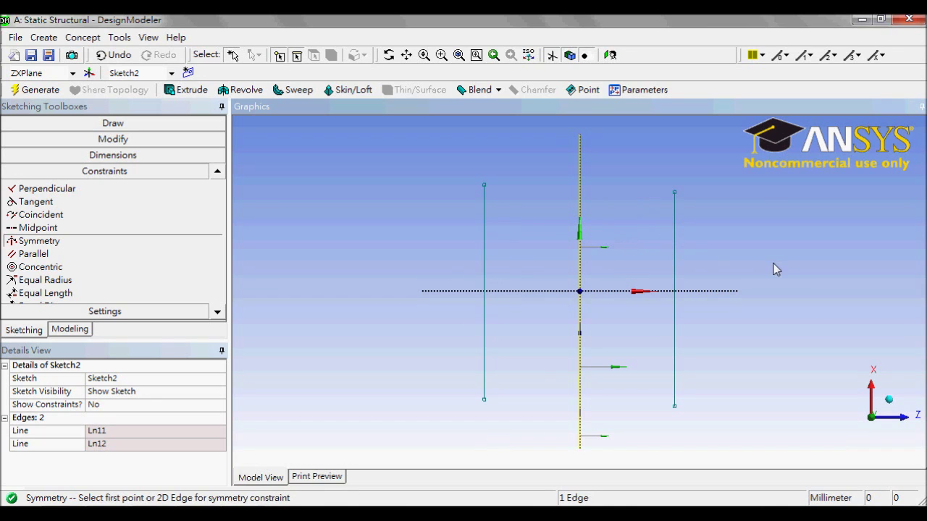
- Dimension the length of the left vertical line in the ZXPlane sketch
{"action": "left_click", "coordinate": [110, 154]}
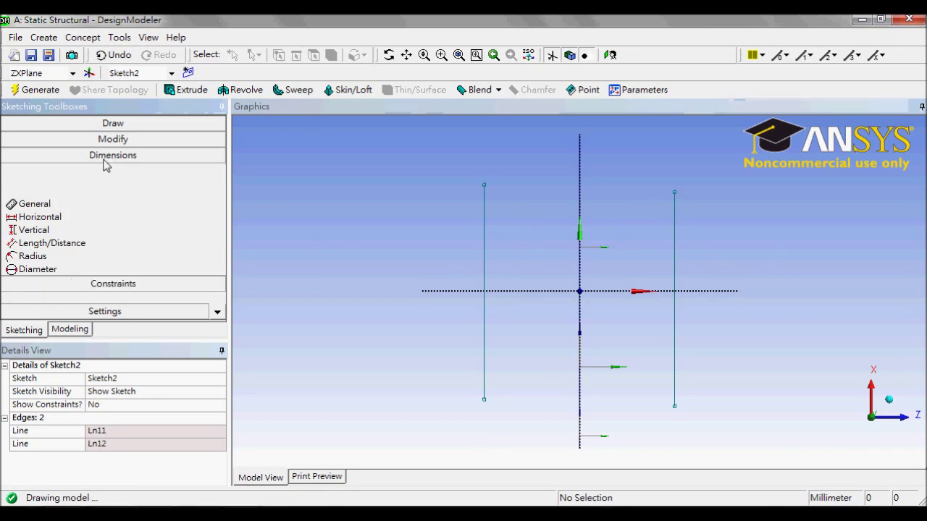
{"action": "left_click", "coordinate": [487, 263]}
{"action": "left_click", "coordinate": [441, 265]}
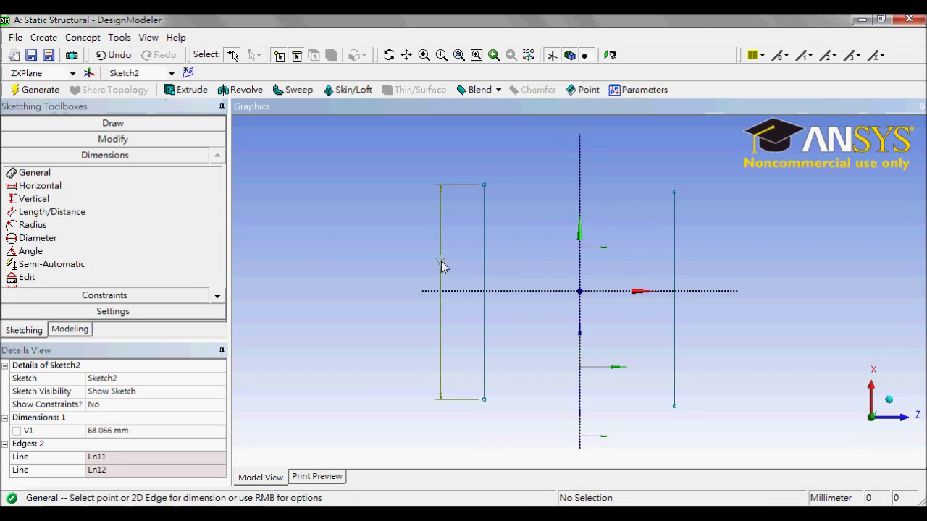
- Dimension the distance between the left vertical line and the vertical sketch axis, placing it below the line
{"action": "left_click", "coordinate": [482, 386]}
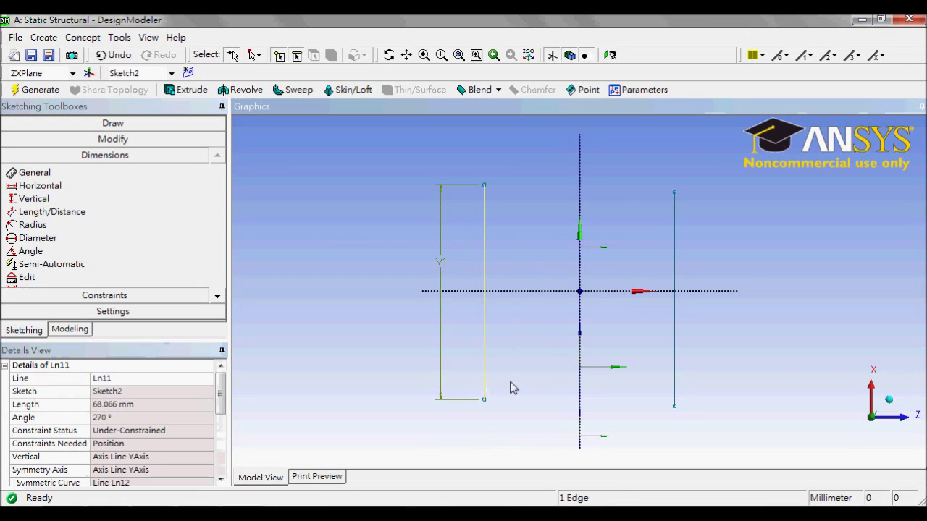
{"action": "left_click", "coordinate": [579, 415], "text": "ctrl"}
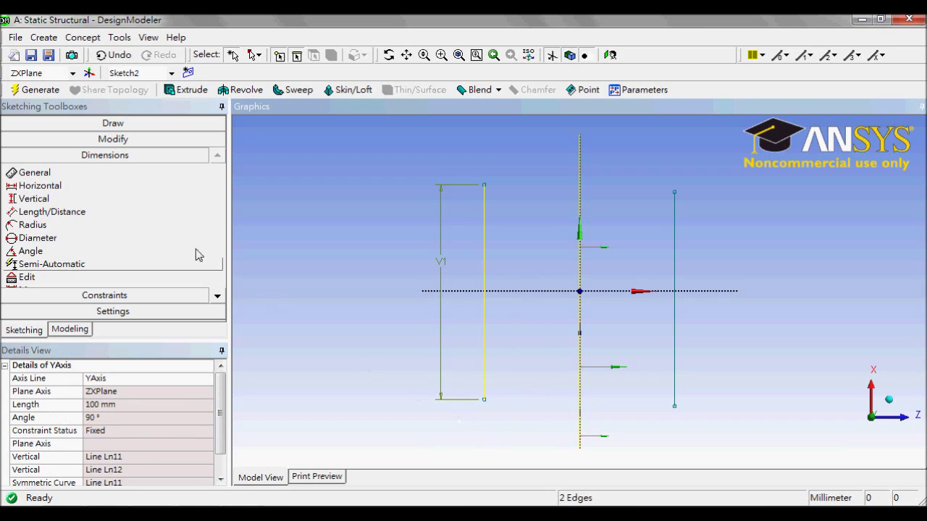
{"action": "left_click", "coordinate": [109, 174]}
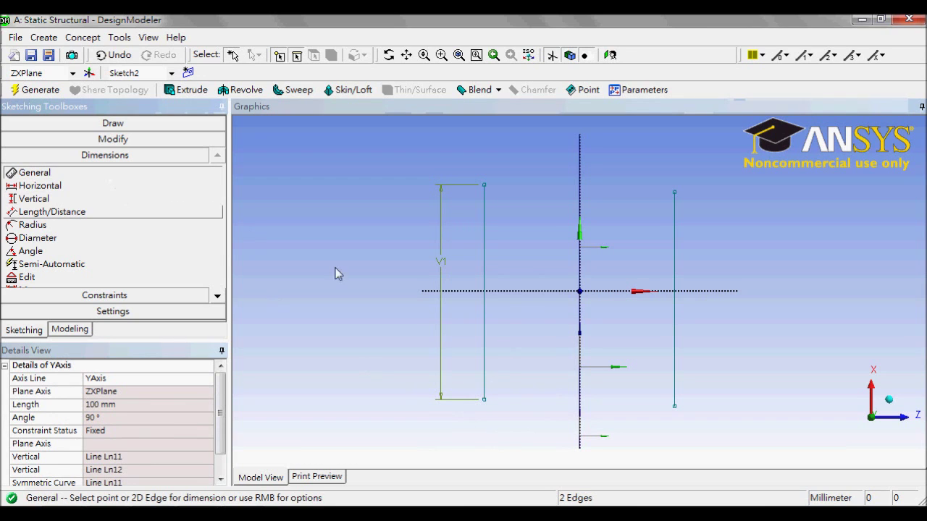
{"action": "left_click", "coordinate": [585, 372]}
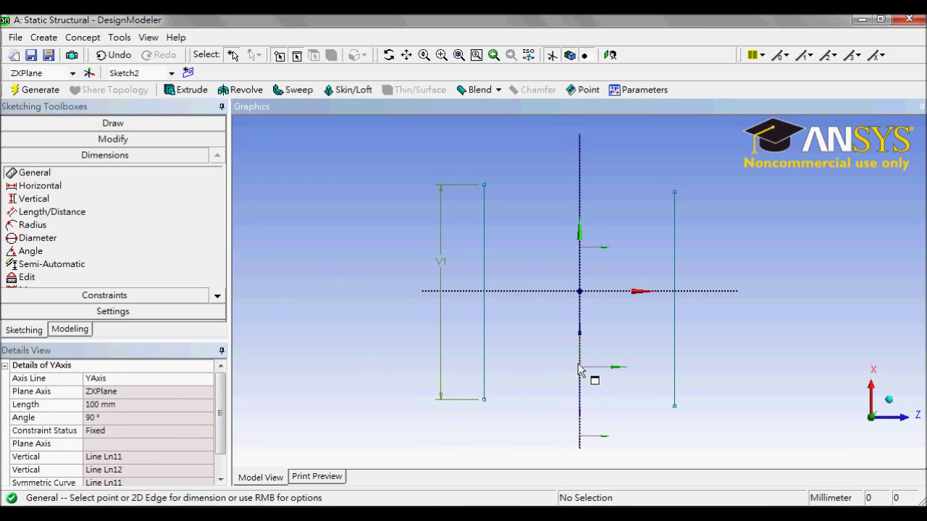
{"action": "left_click", "coordinate": [580, 380]}
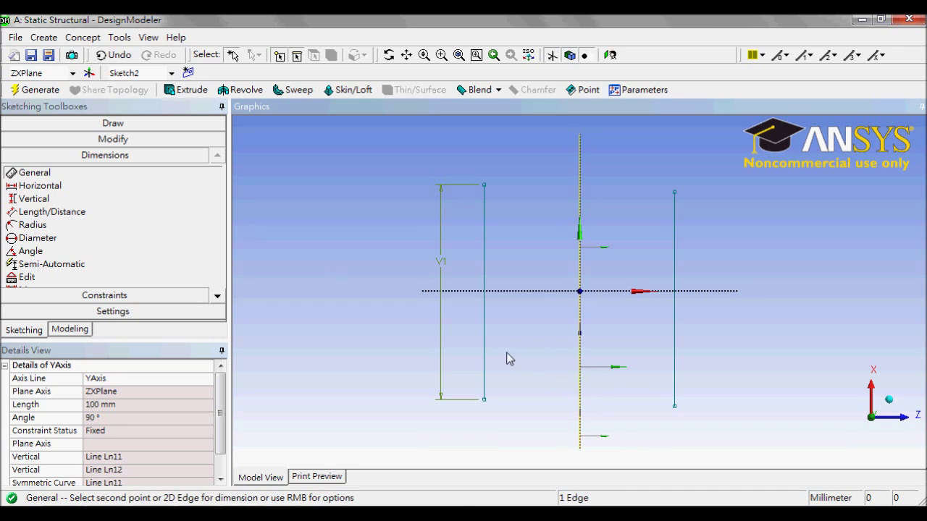
{"action": "left_click", "coordinate": [484, 357]}
{"action": "left_click", "coordinate": [527, 424]}
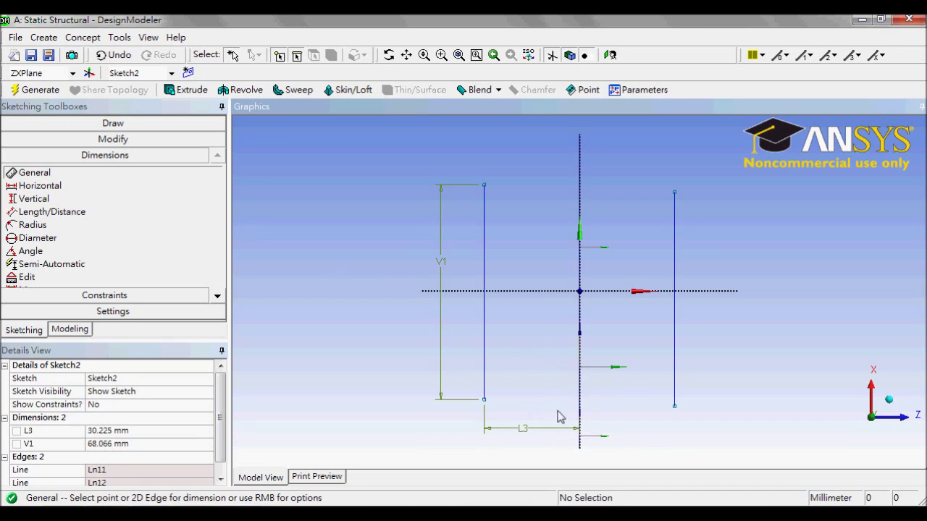
- Set the left line's distance from the vertical axis to 40 mm and its length to 60 mm
{"action": "left_click", "coordinate": [131, 431]}
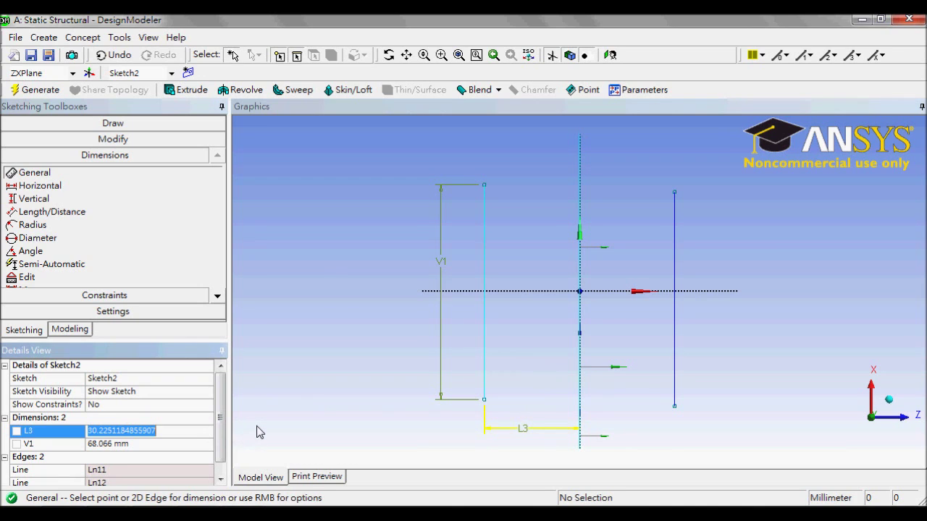
{"action": "type", "text": "40"}
{"action": "key", "text": "Return"}
{"action": "key", "text": "Tab"}
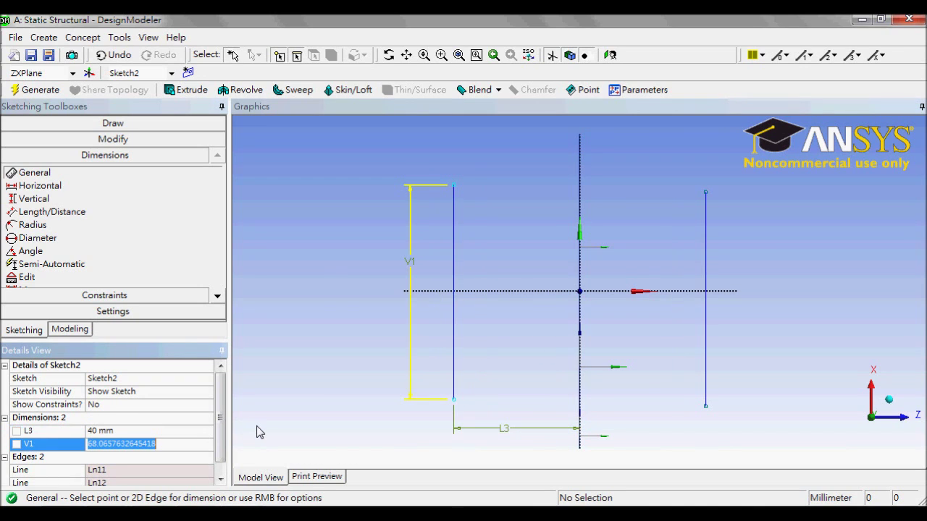
{"action": "type", "text": "60"}
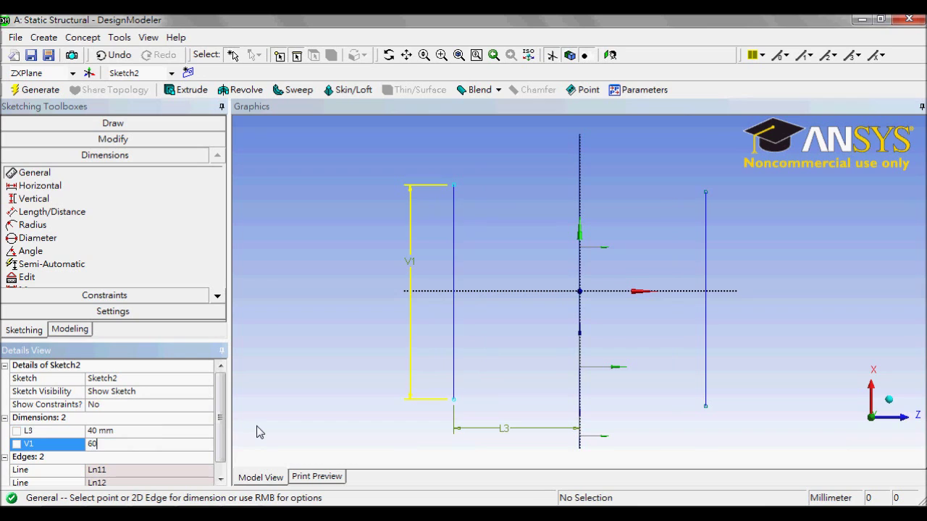
{"action": "key", "text": "Return"}
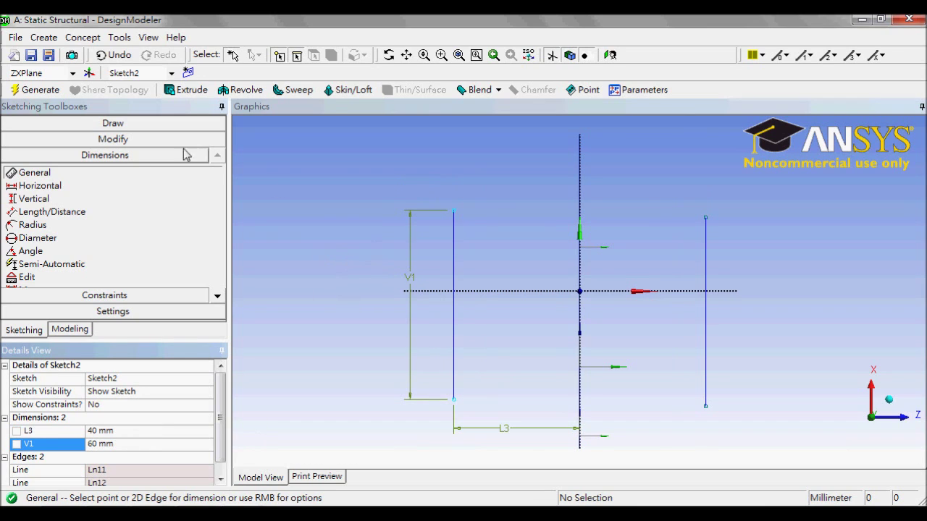
- Generate line bodies from the ZXPlane sketch with Lines From Sketches, box-selecting both vertical lines and keeping Add Material
{"action": "left_click", "coordinate": [87, 37]}
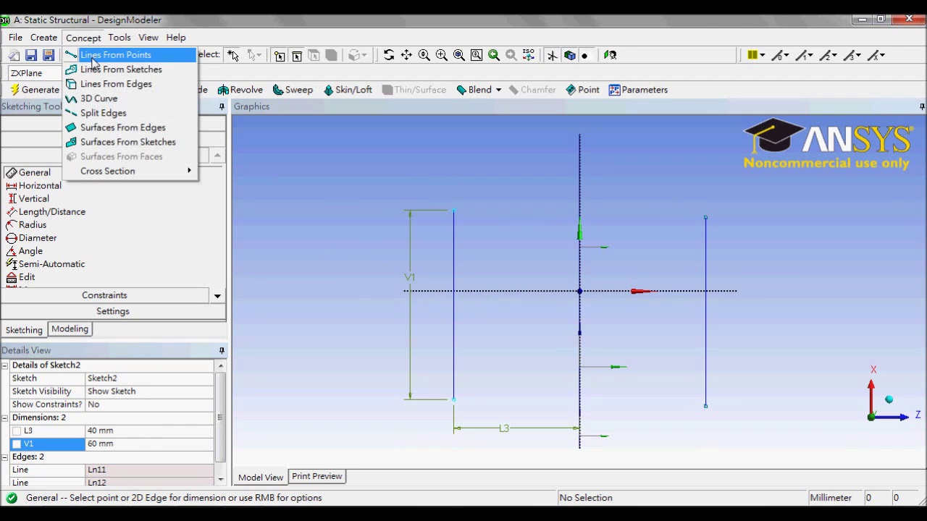
{"action": "left_click", "coordinate": [95, 69]}
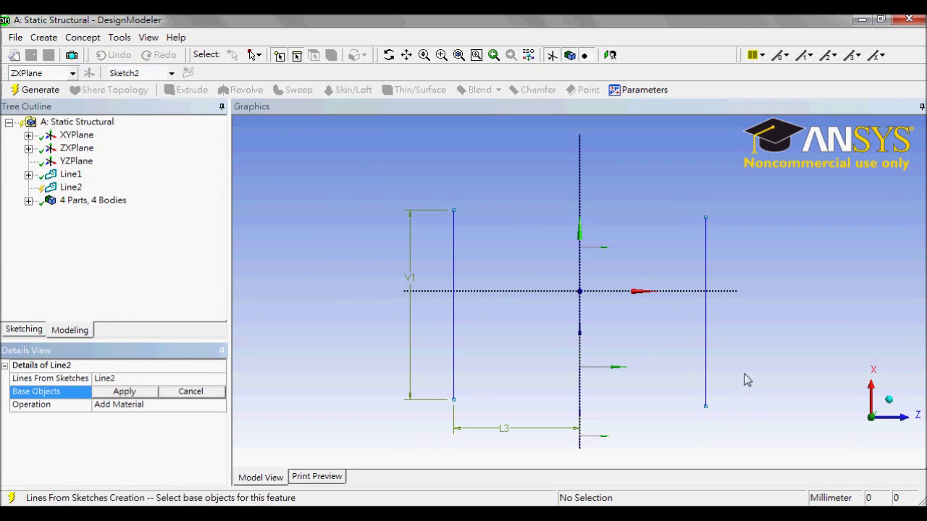
{"action": "left_click", "coordinate": [255, 55]}
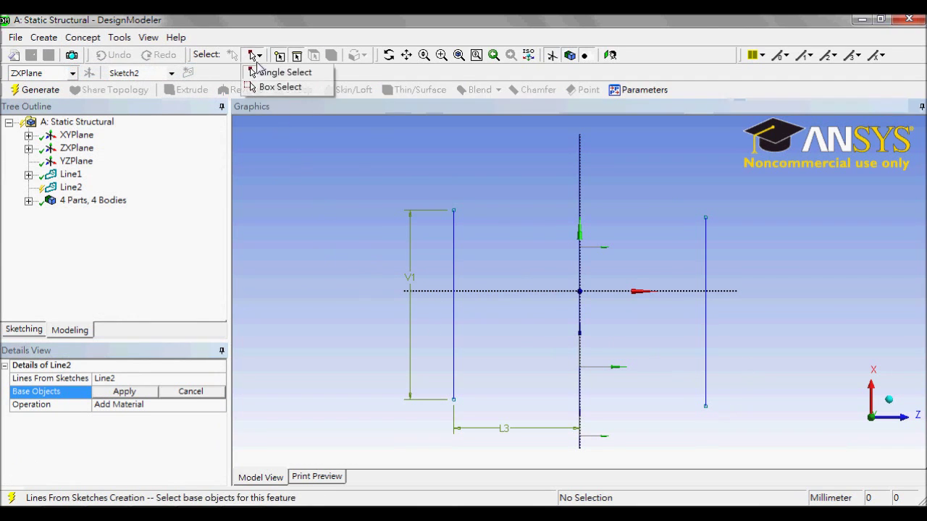
{"action": "left_click", "coordinate": [279, 87]}
{"action": "left_click_drag", "start_coordinate": [814, 442], "coordinate": [386, 190]}
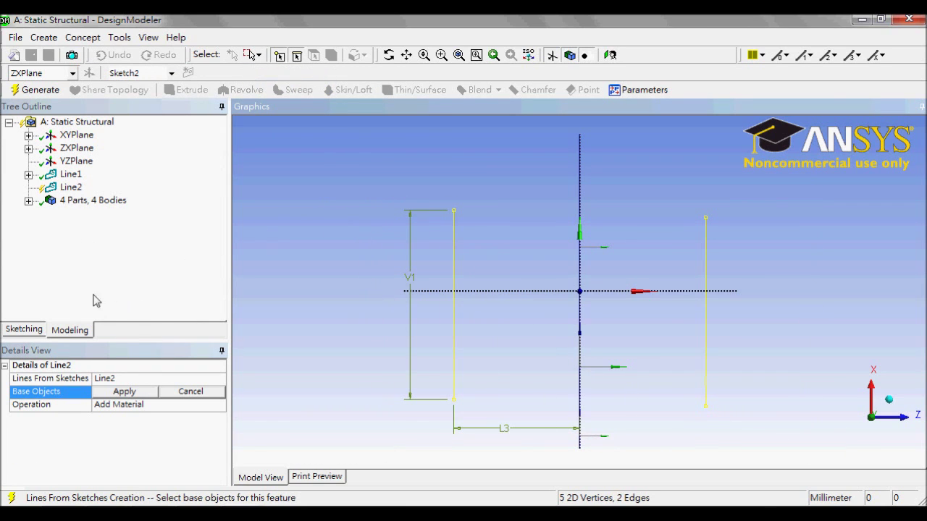
{"action": "left_click", "coordinate": [138, 394]}
{"action": "left_click", "coordinate": [32, 92]}
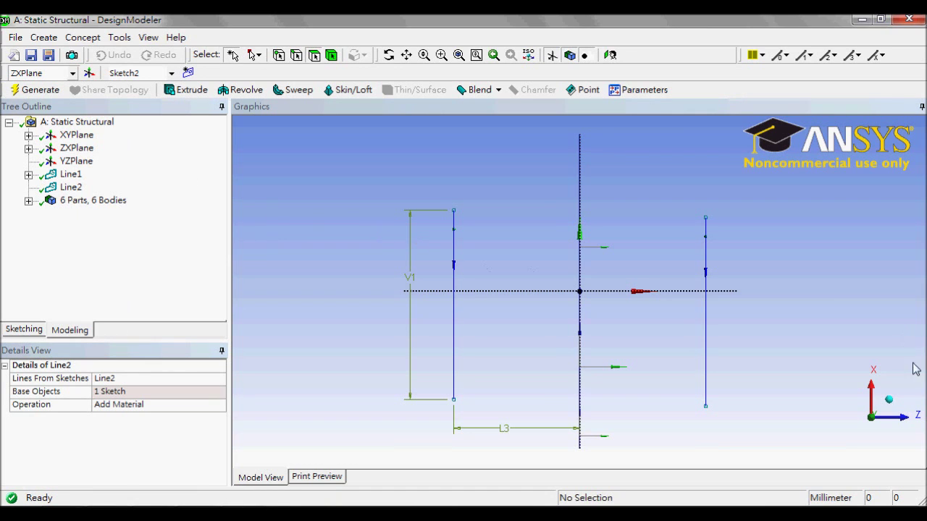
- Start a Split Edges feature and assign the four 60 mm lines (top, bottom and both ZXPlane lines) as its edges
{"action": "left_click", "coordinate": [889, 401]}
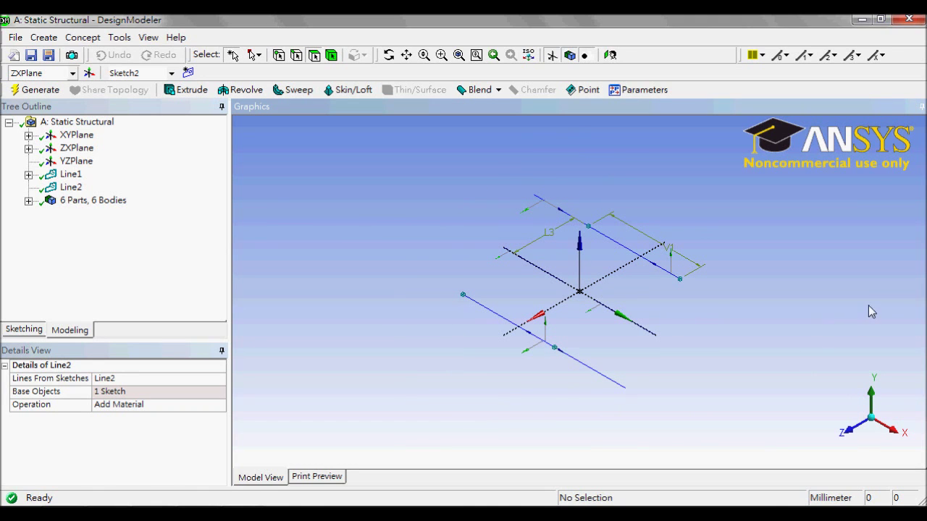
{"action": "left_click", "coordinate": [76, 37]}
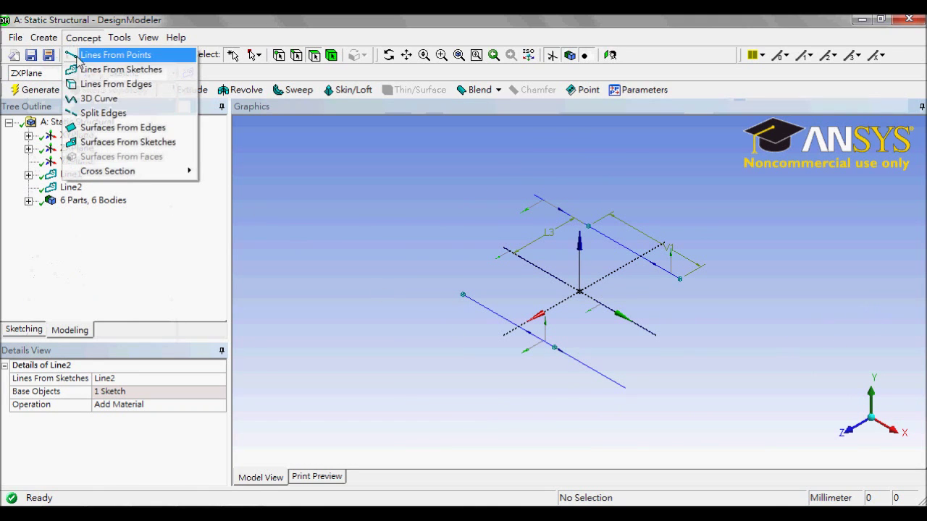
{"action": "left_click", "coordinate": [93, 113]}
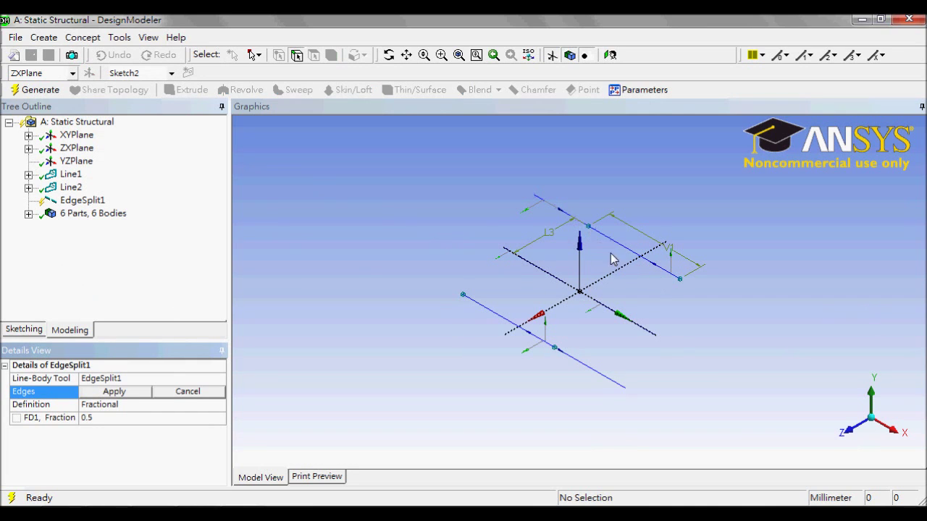
{"action": "mouse_move", "coordinate": [657, 244]}
{"action": "middle_mouse_down"}
{"action": "mouse_move", "coordinate": [724, 209]}
{"action": "mouse_move", "coordinate": [666, 220]}
{"action": "mouse_move", "coordinate": [662, 230]}
{"action": "middle_mouse_up"}
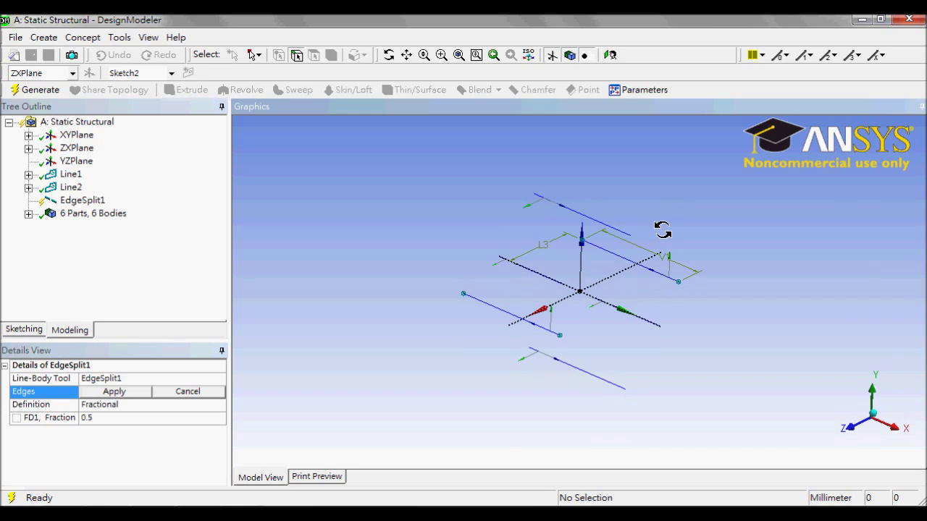
{"action": "left_click", "coordinate": [610, 230]}
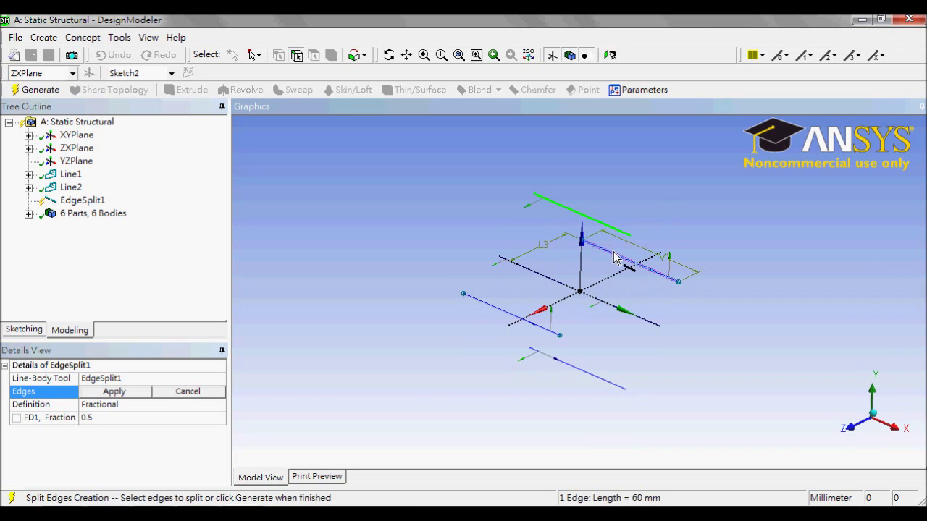
{"action": "left_click", "coordinate": [615, 251], "text": "ctrl"}
{"action": "left_click", "coordinate": [503, 314], "text": "ctrl"}
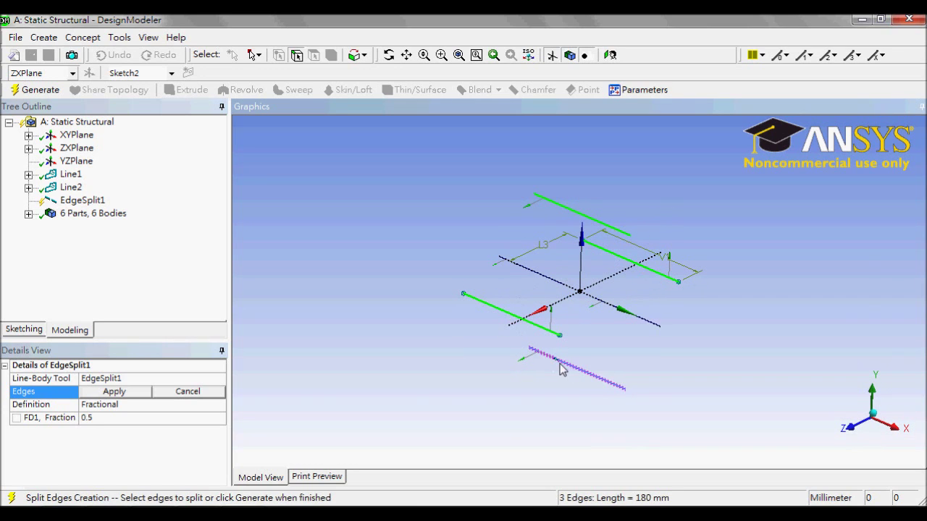
{"action": "left_click", "coordinate": [559, 367], "text": "ctrl"}
{"action": "left_click", "coordinate": [108, 391]}
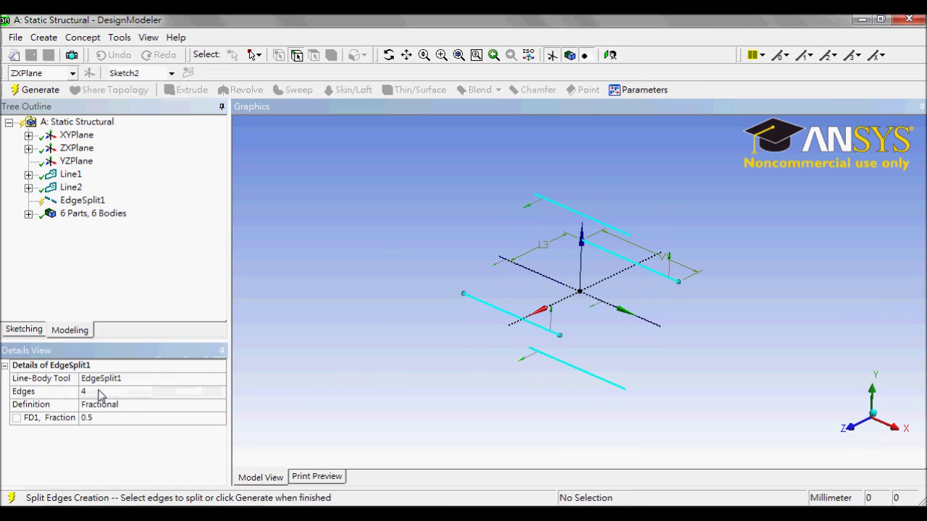
- Define the edge split as Split by N with N set to 6 and generate it
{"action": "left_click", "coordinate": [129, 408]}
{"action": "left_click", "coordinate": [220, 405]}
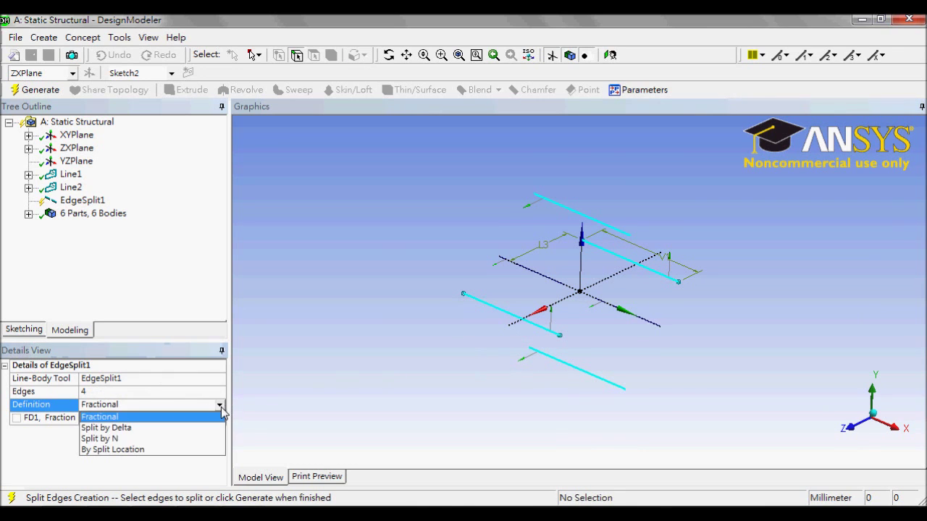
{"action": "left_click", "coordinate": [204, 438]}
{"action": "left_click", "coordinate": [190, 444]}
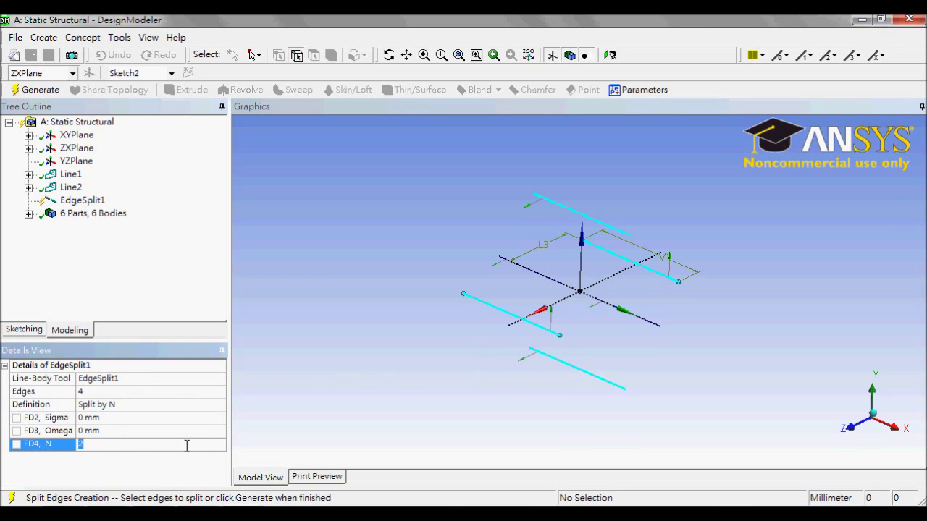
{"action": "left_click", "coordinate": [35, 90]}
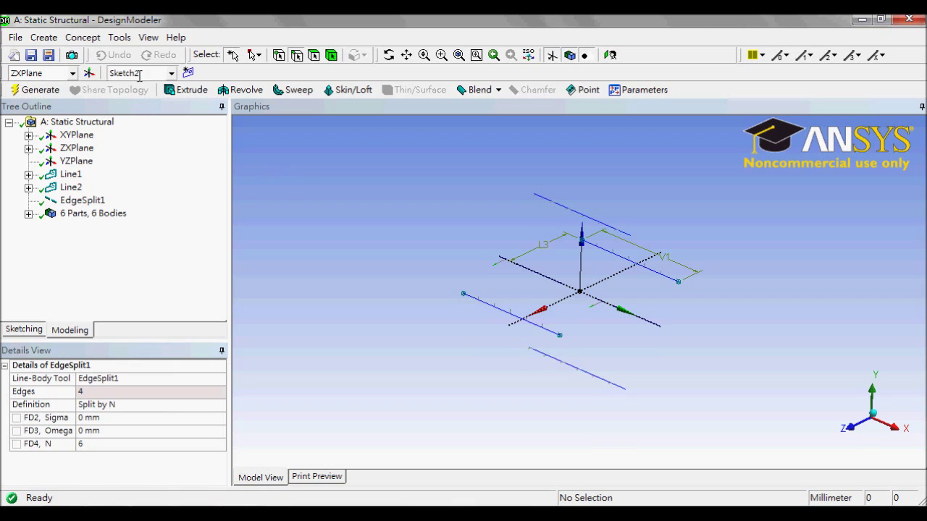
- Split the two short central line bodies along the X direction with Split Edges, using Split by N with N set to 4
{"action": "left_click", "coordinate": [83, 37]}
{"action": "left_click", "coordinate": [101, 113]}
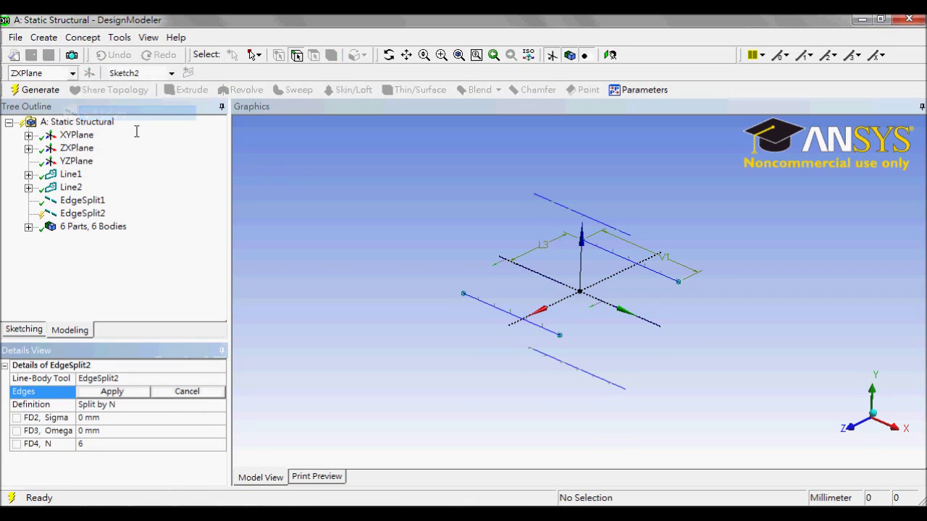
{"action": "left_click", "coordinate": [521, 265]}
{"action": "left_click", "coordinate": [634, 313], "text": "ctrl"}
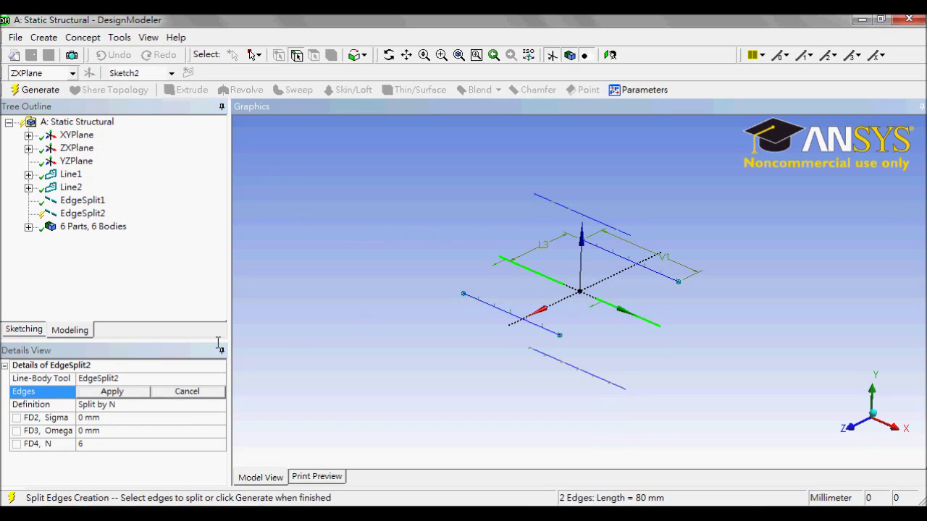
{"action": "left_click", "coordinate": [132, 392]}
{"action": "left_click", "coordinate": [113, 446]}
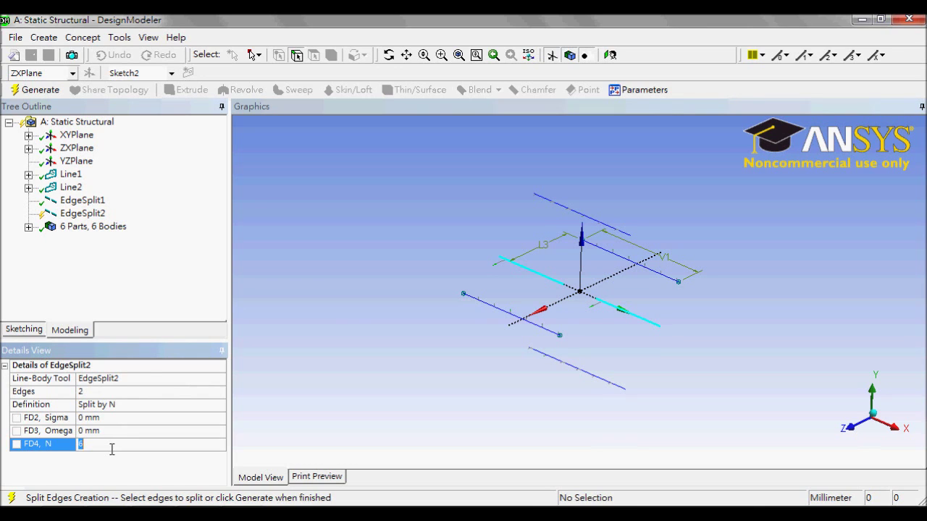
{"action": "key", "text": "Return"}
{"action": "left_click", "coordinate": [40, 90]}
- Start Lines From Points and join the upper and lower lines with three point segments, using the positive X endpoints and the next two split points
{"action": "middle_click_drag", "start_coordinate": [378, 252], "coordinate": [391, 268]}
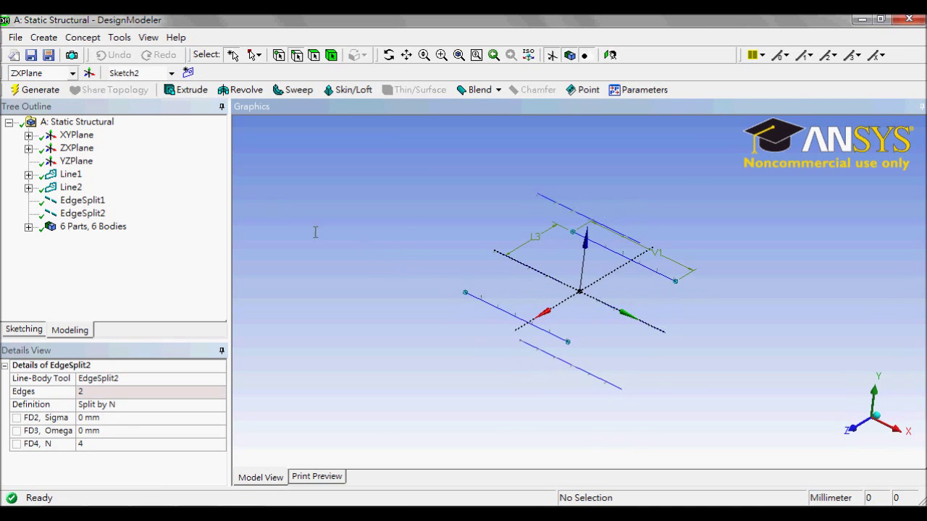
{"action": "left_click", "coordinate": [85, 38]}
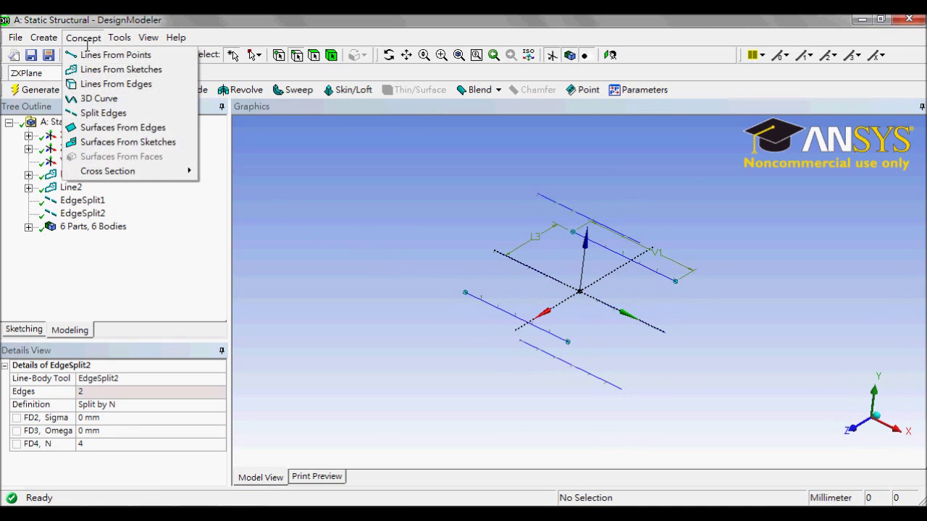
{"action": "left_click", "coordinate": [115, 55]}
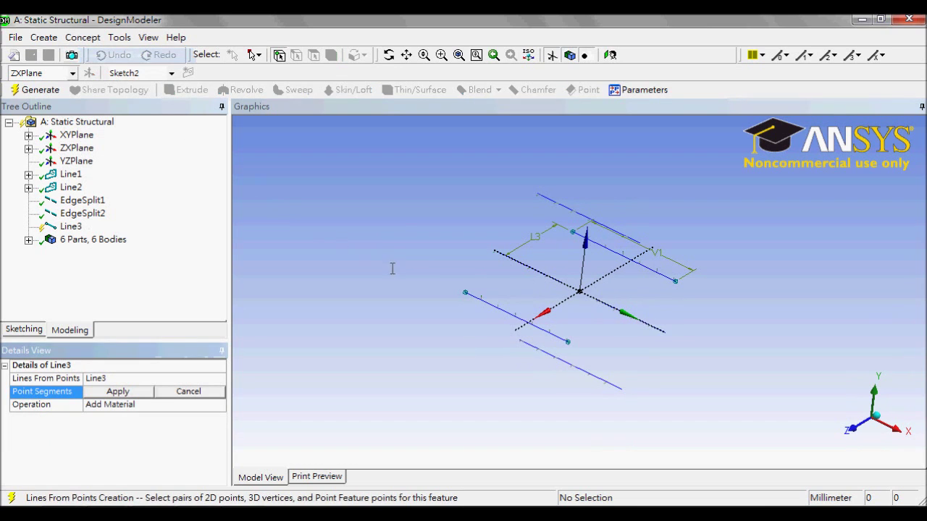
{"action": "middle_click_drag", "start_coordinate": [391, 268], "coordinate": [390, 239]}
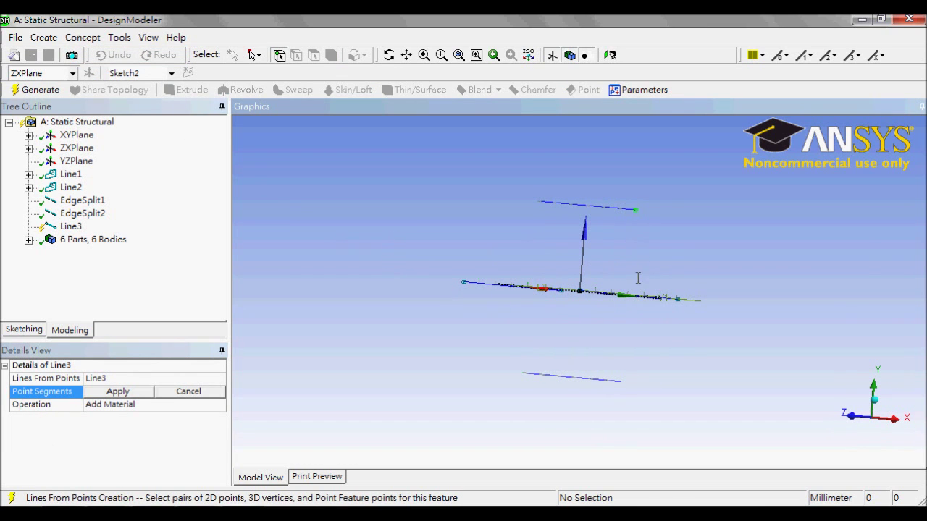
{"action": "left_click", "coordinate": [621, 381]}
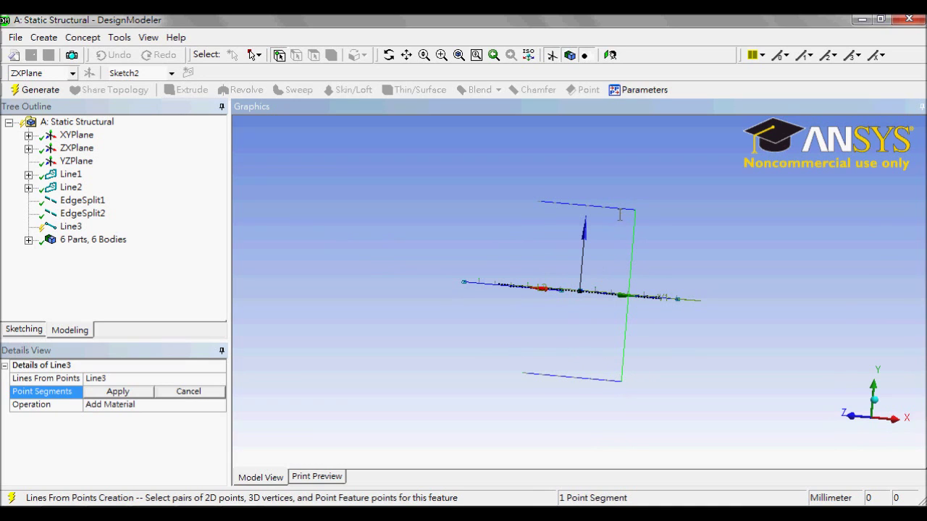
{"action": "left_click", "coordinate": [608, 382]}
{"action": "middle_click_drag", "start_coordinate": [562, 404], "coordinate": [580, 414]}
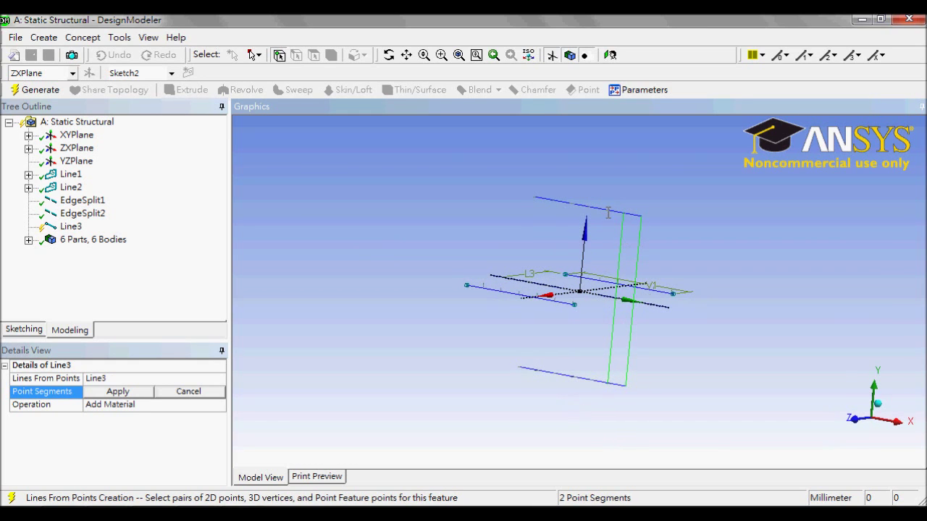
{"action": "left_click", "coordinate": [589, 382]}
- Add three more point segments between the upper and lower lines, at their negative X endpoints and the next two split points
{"action": "middle_click_drag", "start_coordinate": [536, 389], "coordinate": [628, 370]}
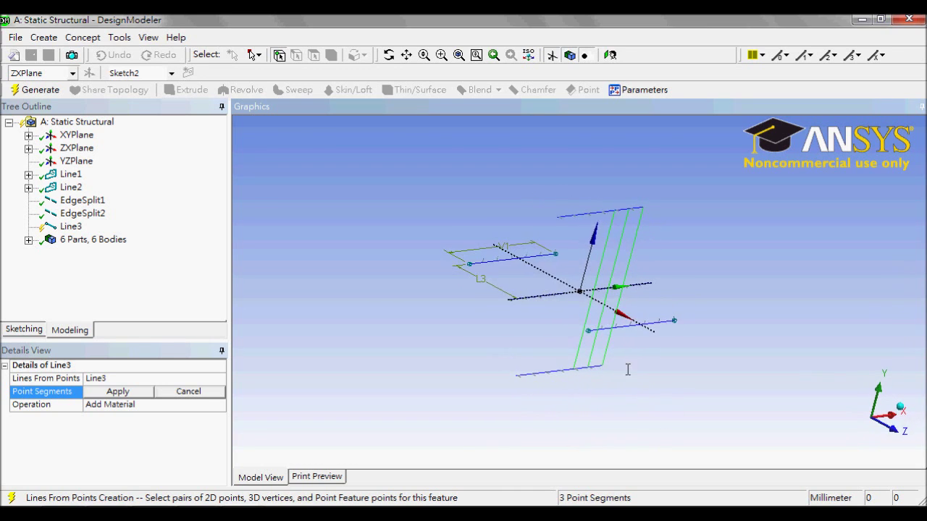
{"action": "left_click", "coordinate": [517, 376]}
{"action": "middle_click_drag", "start_coordinate": [536, 374], "coordinate": [540, 367]}
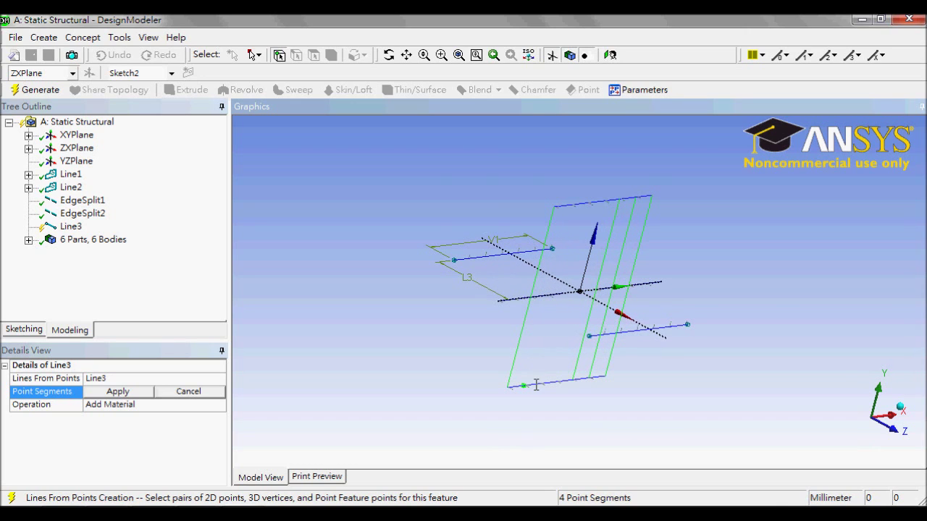
{"action": "left_click", "coordinate": [533, 385]}
{"action": "left_click", "coordinate": [503, 316]}
{"action": "left_click", "coordinate": [572, 207]}
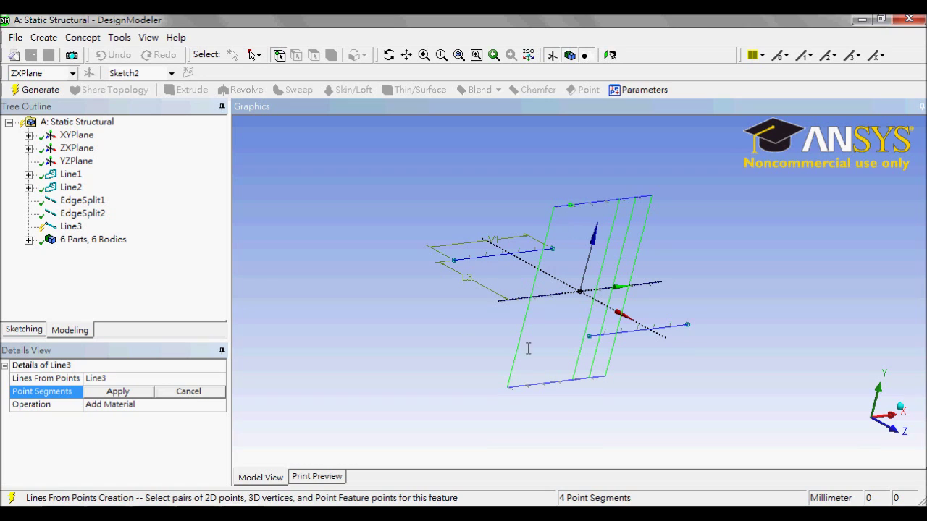
{"action": "left_click", "coordinate": [527, 386]}
{"action": "left_click", "coordinate": [545, 384]}
- Connect the two ZXPlane lines with three point segments, at their positive X endpoints and the next two split points
{"action": "middle_click_drag", "start_coordinate": [642, 388], "coordinate": [434, 410]}
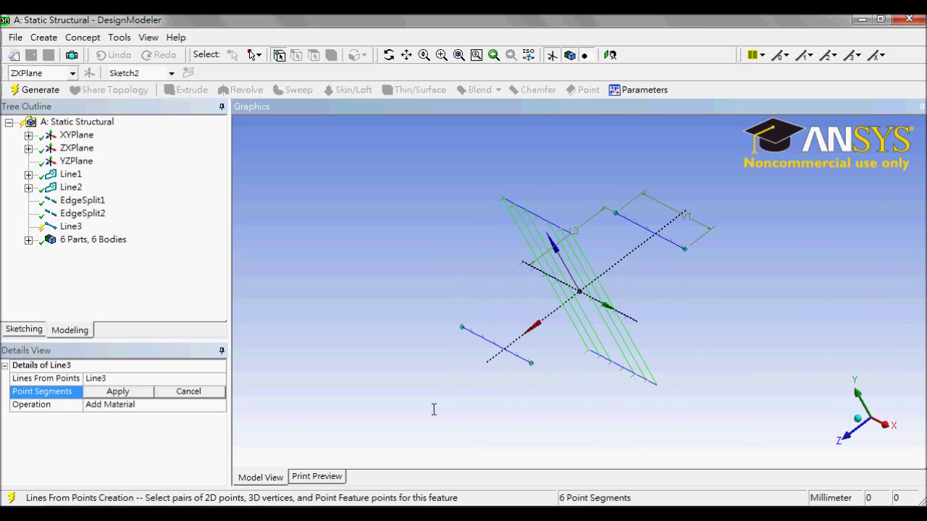
{"action": "left_click", "coordinate": [530, 363]}
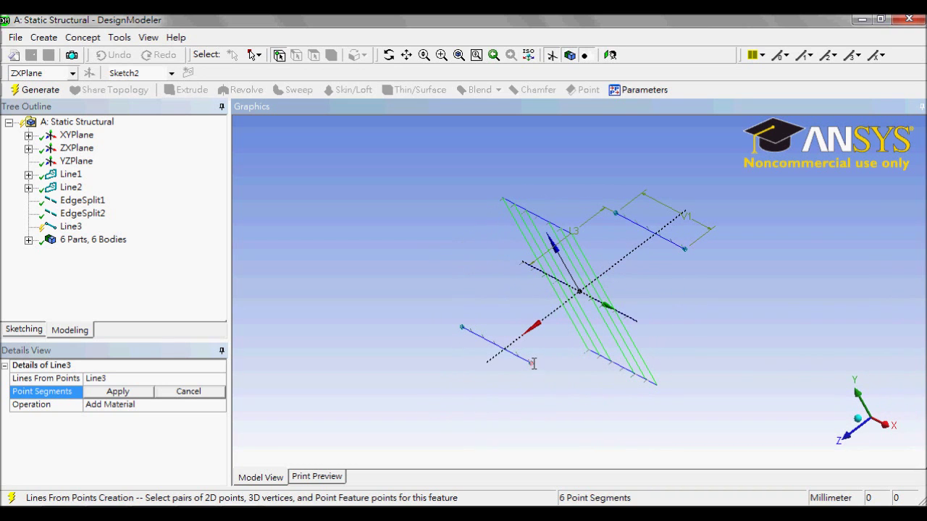
{"action": "left_click", "coordinate": [685, 249], "text": "ctrl"}
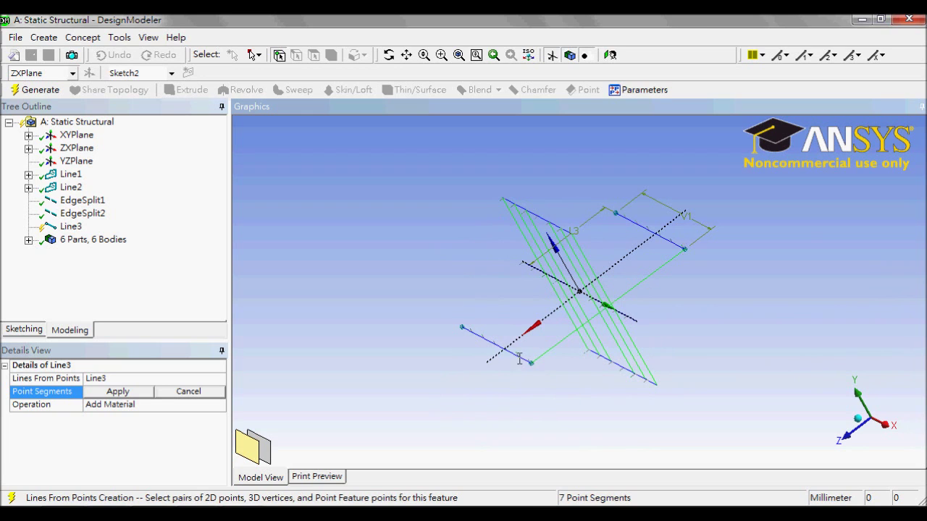
{"action": "middle_click_drag", "start_coordinate": [535, 382], "coordinate": [556, 386]}
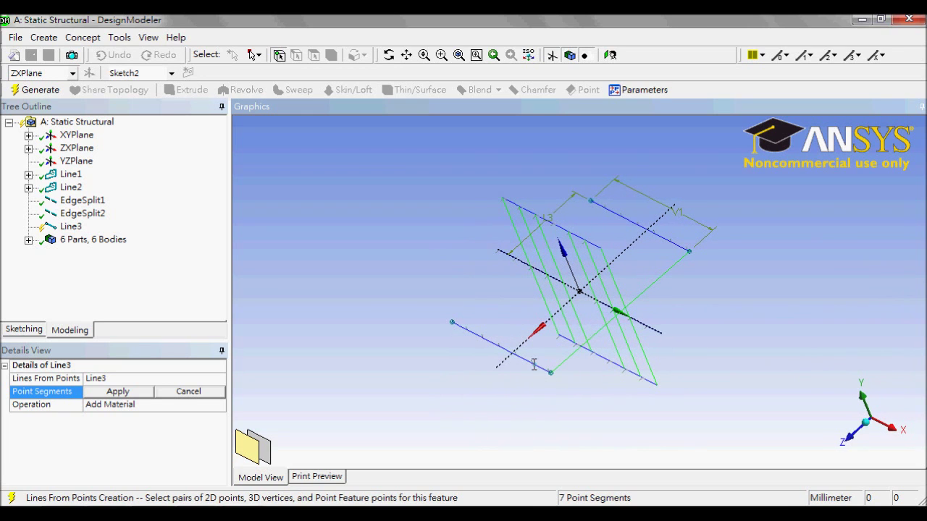
{"action": "left_click", "coordinate": [688, 251], "text": "ctrl"}
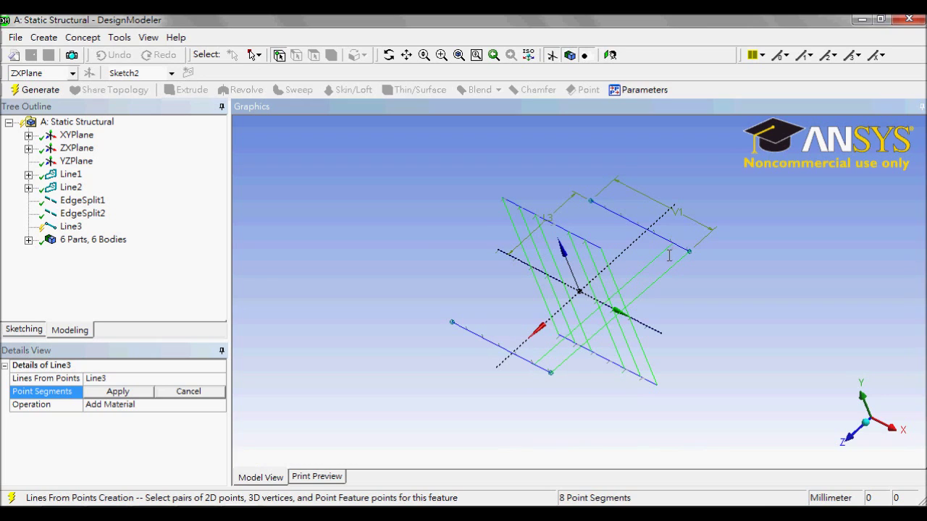
{"action": "left_click", "coordinate": [517, 355]}
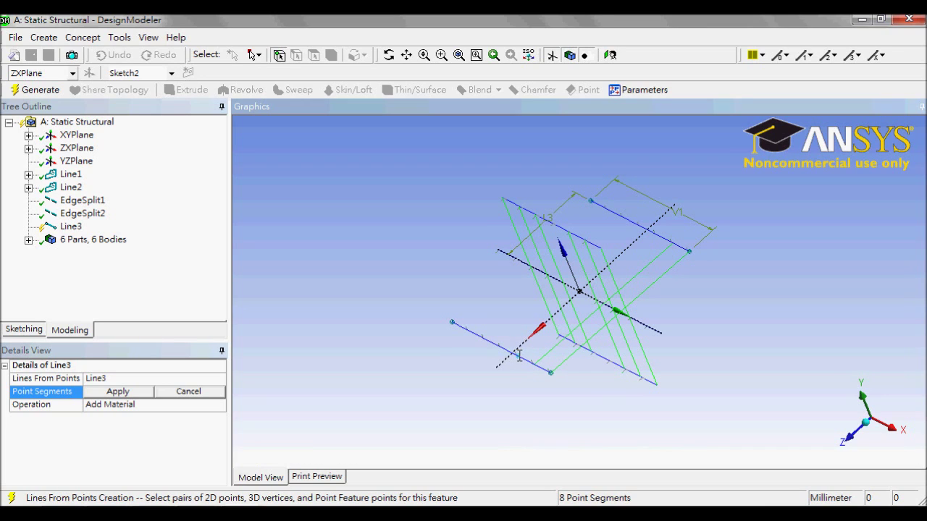
{"action": "left_click", "coordinate": [656, 240], "text": "ctrl"}
- Connect the negative X endpoints and next two split points of the two ZXPlane lines with three point segments
{"action": "mouse_move", "coordinate": [543, 320]}
{"action": "middle_mouse_down"}
{"action": "mouse_move", "coordinate": [601, 315]}
{"action": "mouse_move", "coordinate": [731, 331]}
{"action": "mouse_move", "coordinate": [716, 345]}
{"action": "middle_mouse_up"}
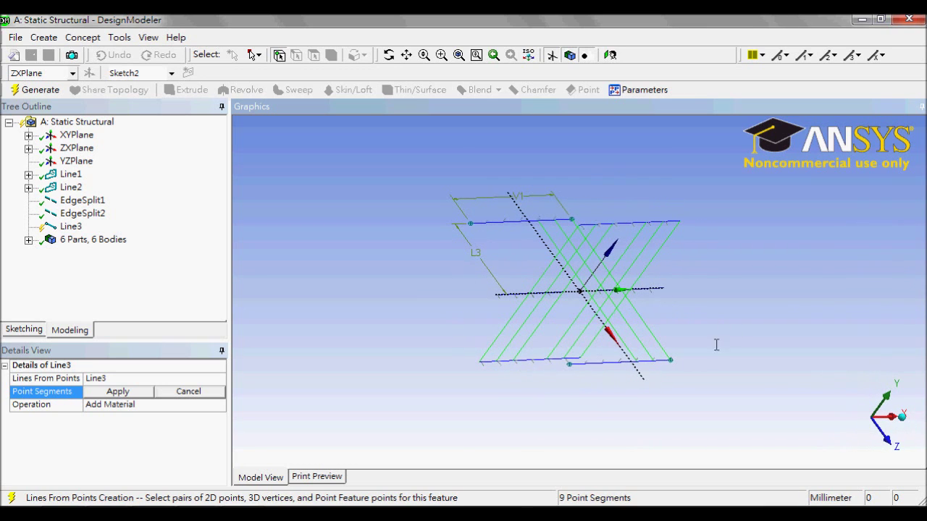
{"action": "left_click", "coordinate": [565, 361]}
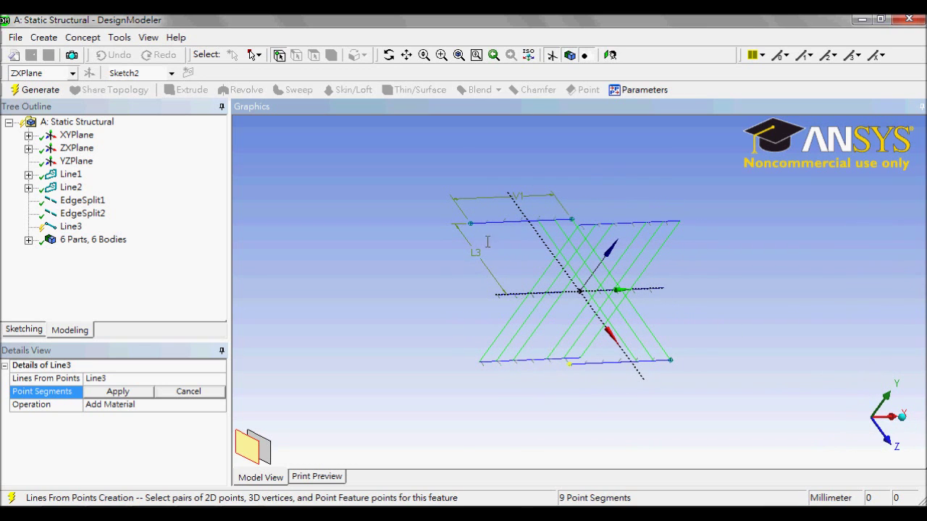
{"action": "left_click", "coordinate": [471, 222], "text": "ctrl"}
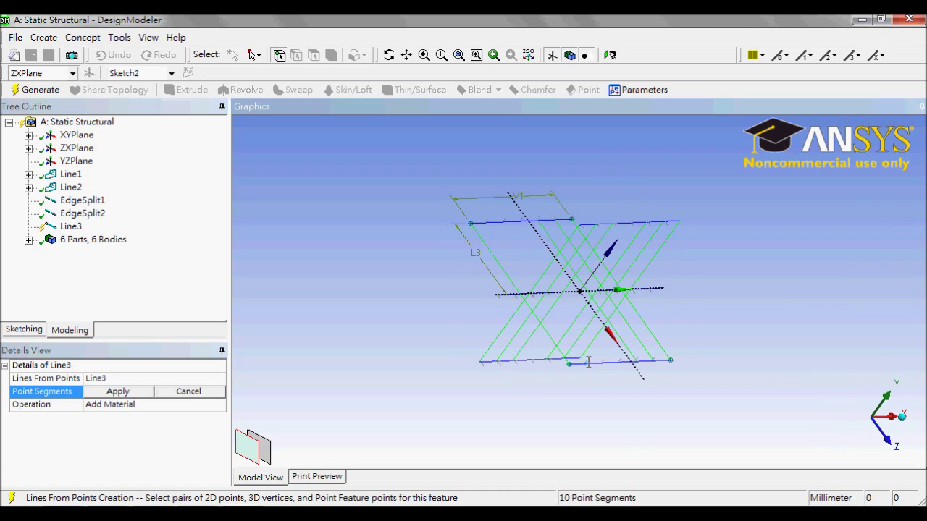
{"action": "left_click", "coordinate": [488, 222], "text": "ctrl"}
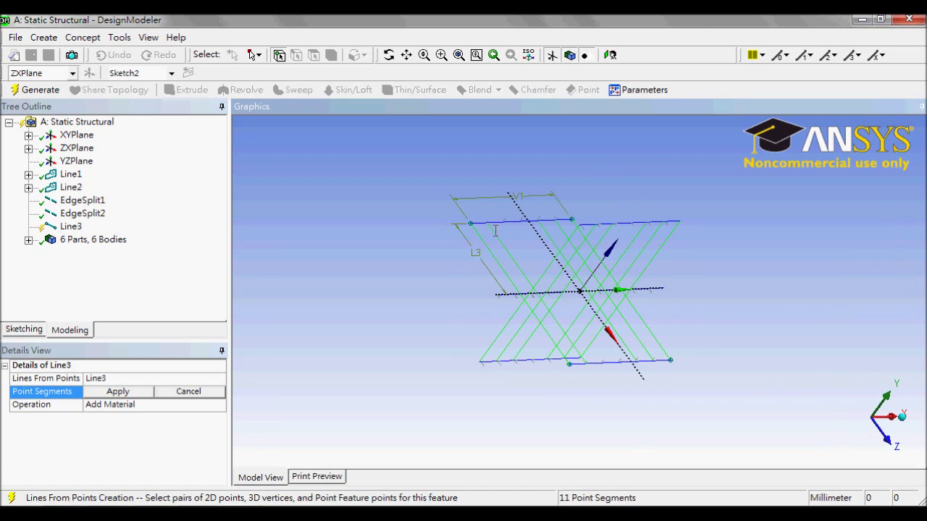
{"action": "left_click", "coordinate": [604, 362]}
{"action": "left_click", "coordinate": [506, 223], "text": "ctrl"}
- Apply the 12 point segments, set the line feature's operation to Add Frozen and generate it
{"action": "middle_click_drag", "start_coordinate": [762, 332], "coordinate": [542, 336]}
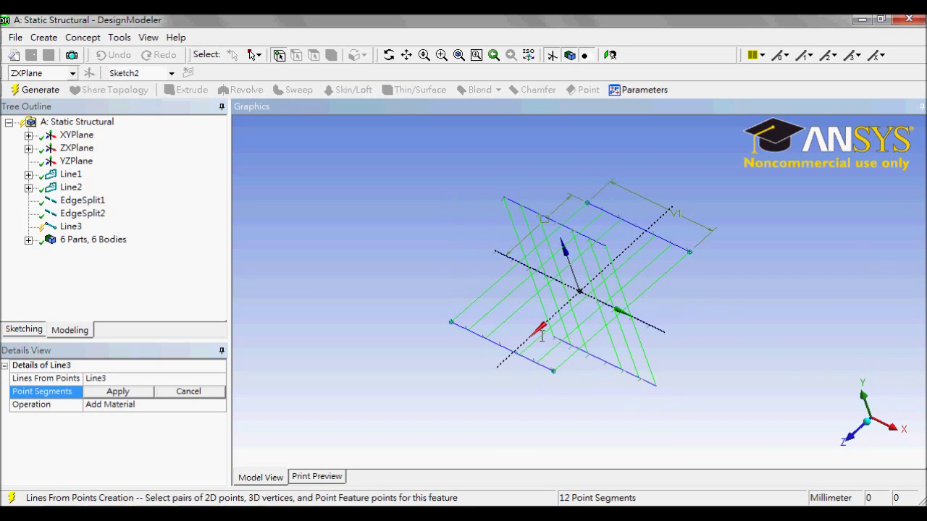
{"action": "left_click", "coordinate": [127, 391]}
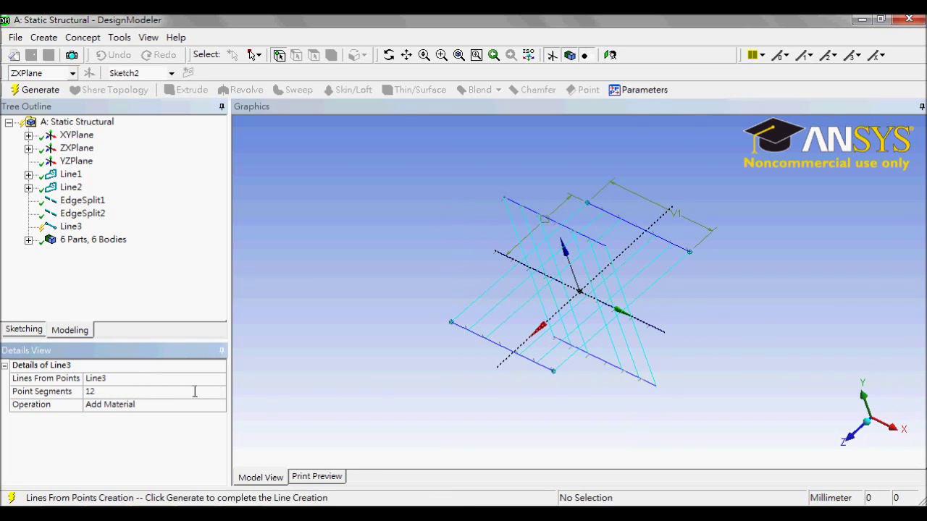
{"action": "left_click", "coordinate": [214, 405]}
{"action": "left_click", "coordinate": [220, 405]}
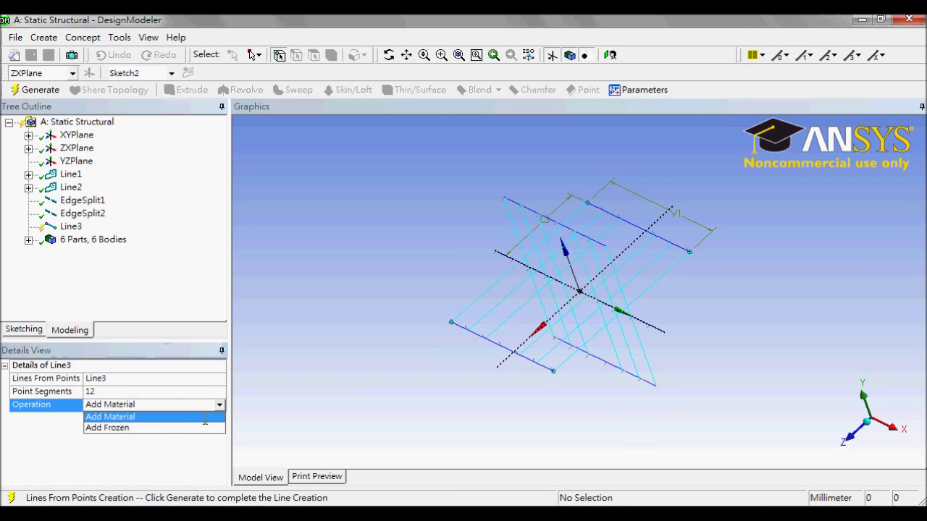
{"action": "left_click", "coordinate": [195, 428]}
{"action": "left_click", "coordinate": [40, 89]}
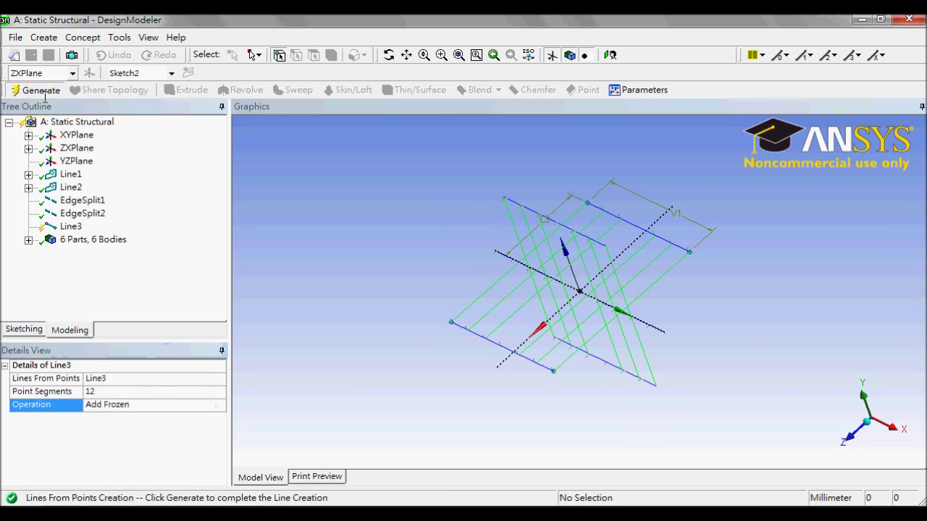
{"action": "middle_click_drag", "start_coordinate": [348, 261], "coordinate": [343, 225]}
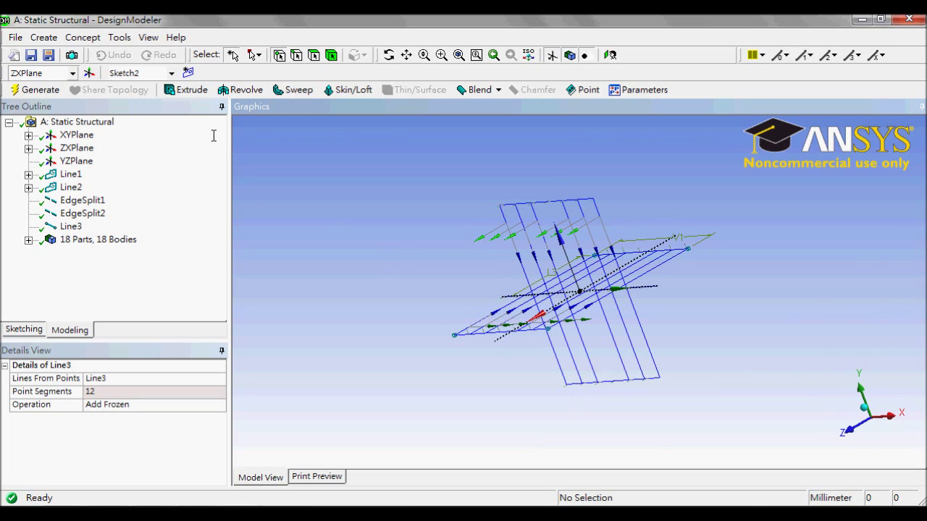
- Create a rectangular cross section, keeping B and H at 10 mm, and generate it
{"action": "left_click", "coordinate": [82, 37]}
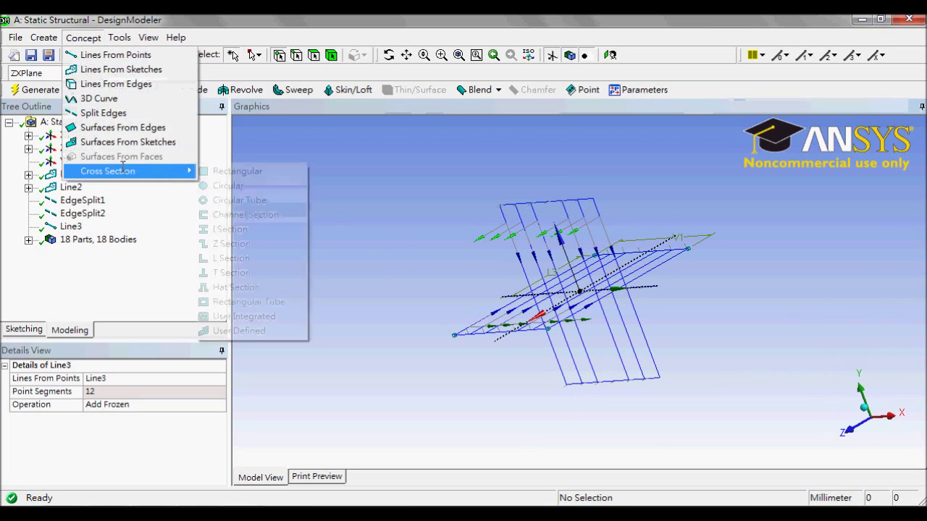
{"action": "left_click", "coordinate": [223, 170]}
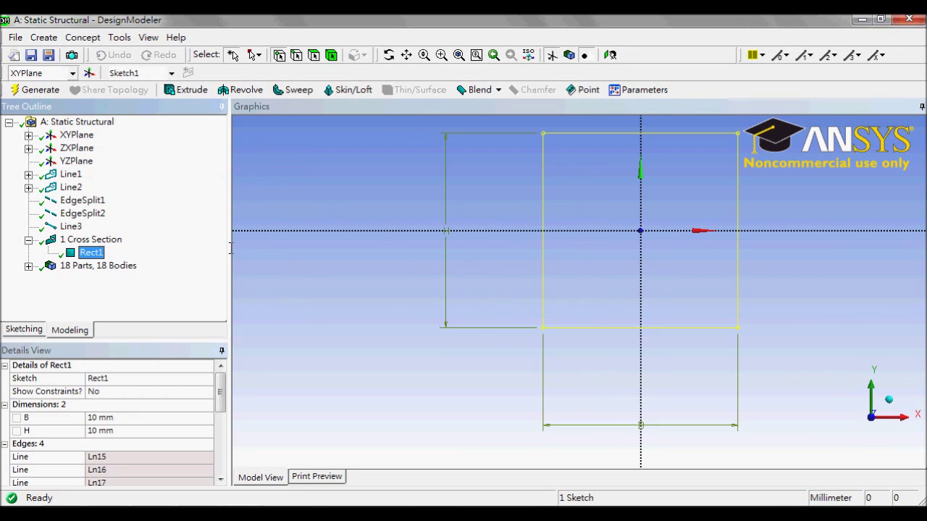
{"action": "left_click", "coordinate": [20, 74]}
{"action": "left_click", "coordinate": [120, 100]}
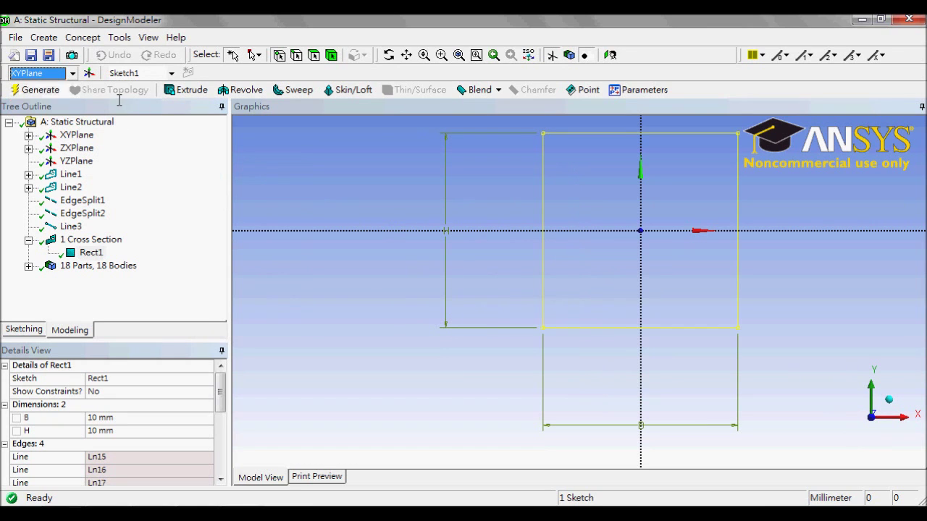
{"action": "left_click", "coordinate": [45, 90]}
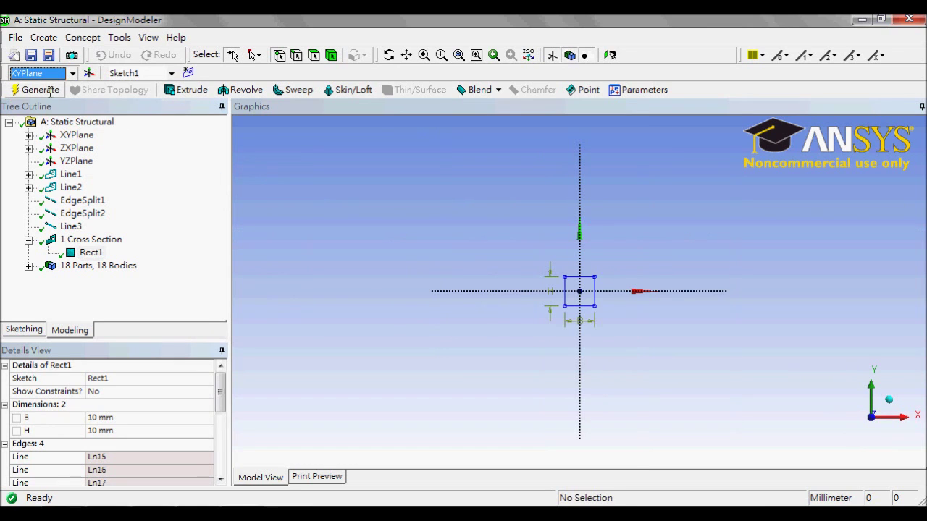
- Create a second rectangular cross section with B set to 1 mm and H kept at 10 mm, and generate it
{"action": "left_click", "coordinate": [82, 38]}
{"action": "mouse_move", "coordinate": [131, 171]}
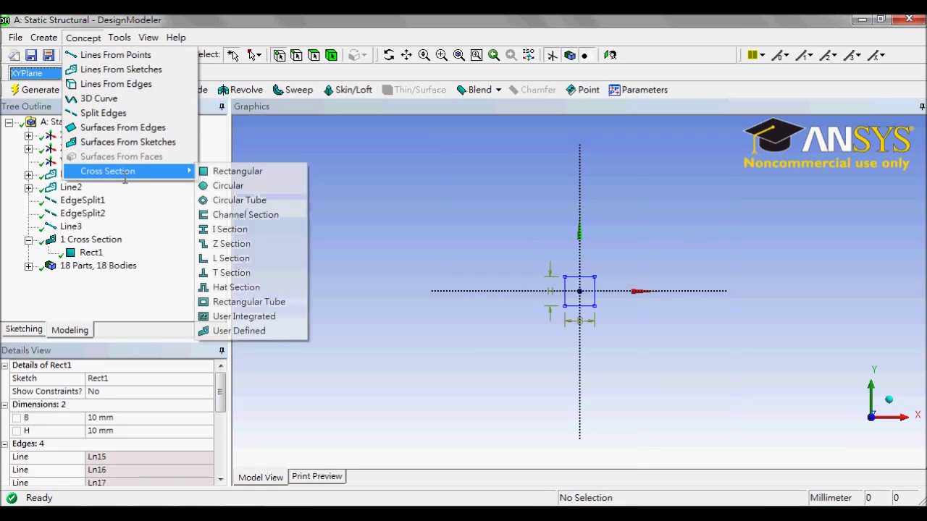
{"action": "left_click", "coordinate": [215, 168]}
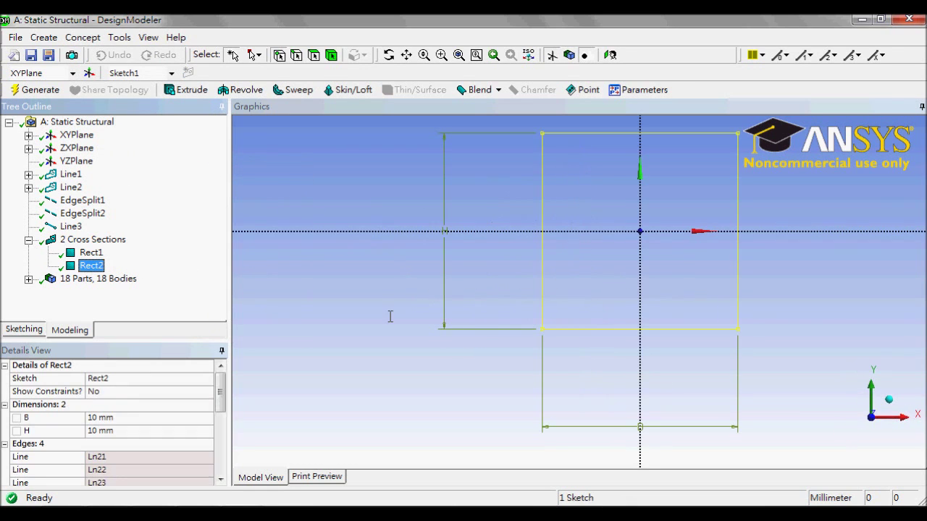
{"action": "left_click", "coordinate": [136, 431]}
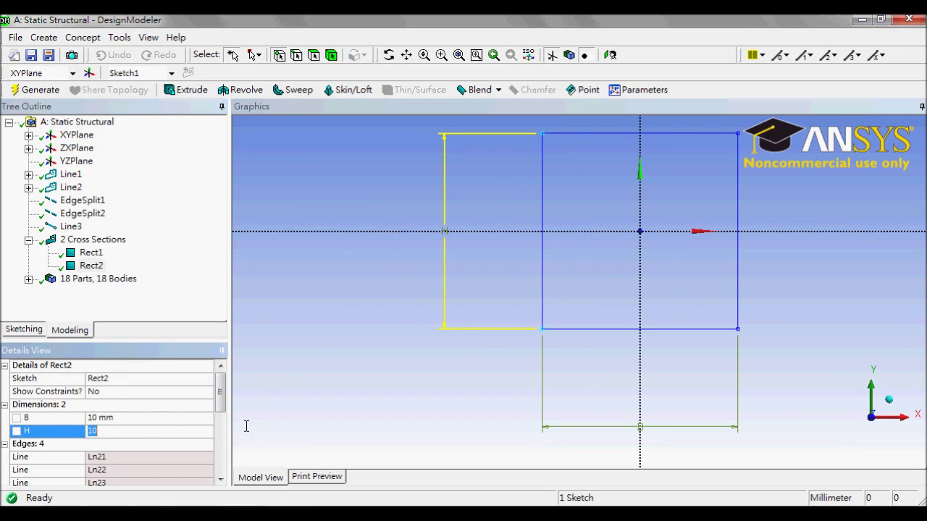
{"action": "left_click", "coordinate": [120, 417]}
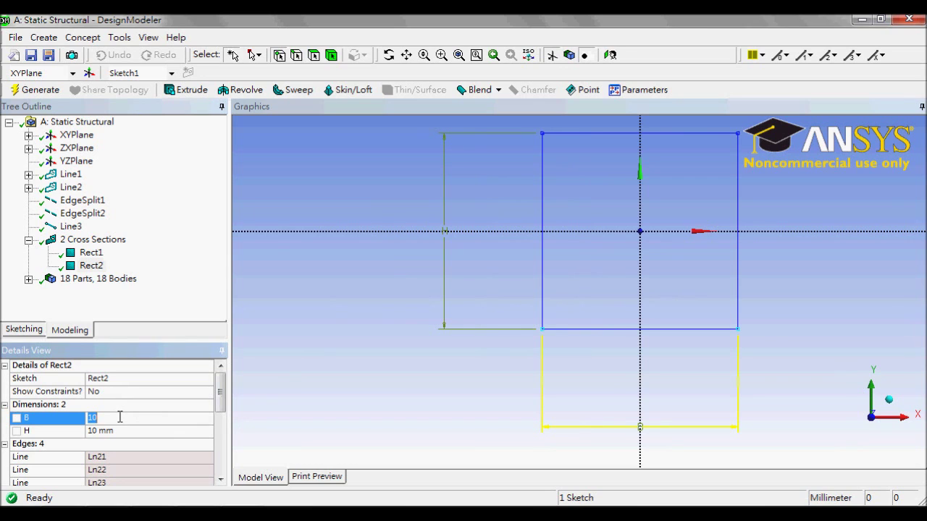
{"action": "type", "text": "1"}
{"action": "key", "text": "Return"}
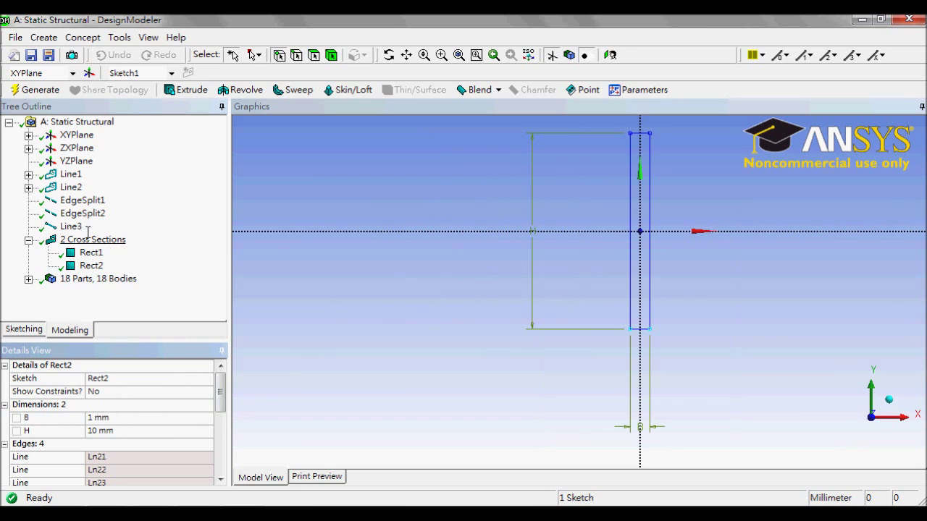
{"action": "left_click", "coordinate": [37, 90]}
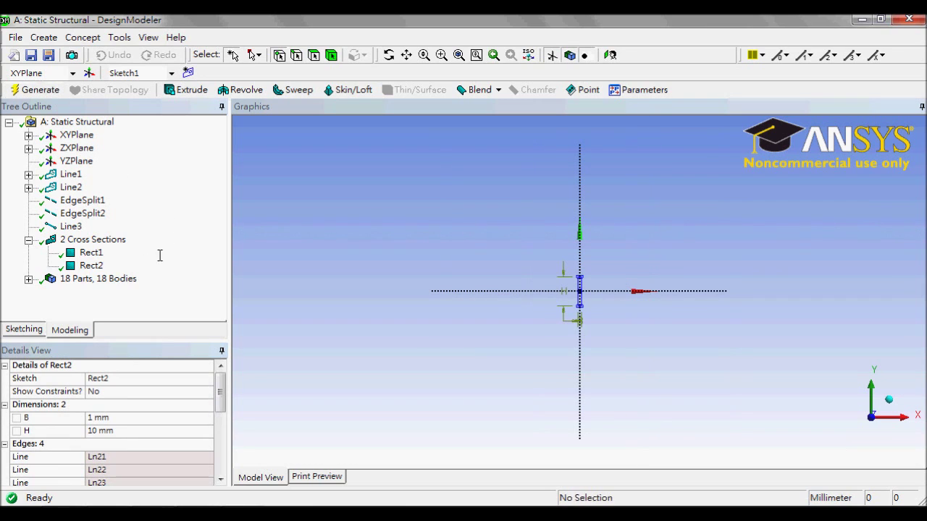
- Assign the Rect1 cross section to the first six line bodies, the frame's main beams
{"action": "left_click", "coordinate": [29, 279]}
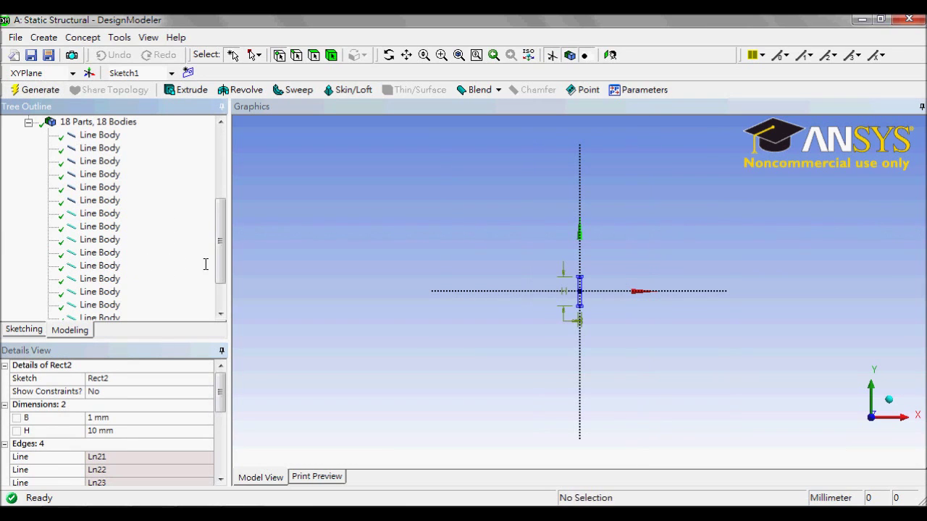
{"action": "mouse_move", "coordinate": [221, 264]}
{"action": "left_mouse_down"}
{"action": "mouse_move", "coordinate": [226, 248]}
{"action": "mouse_move", "coordinate": [227, 299]}
{"action": "mouse_move", "coordinate": [234, 253]}
{"action": "left_mouse_up"}
{"action": "left_click", "coordinate": [100, 160]}
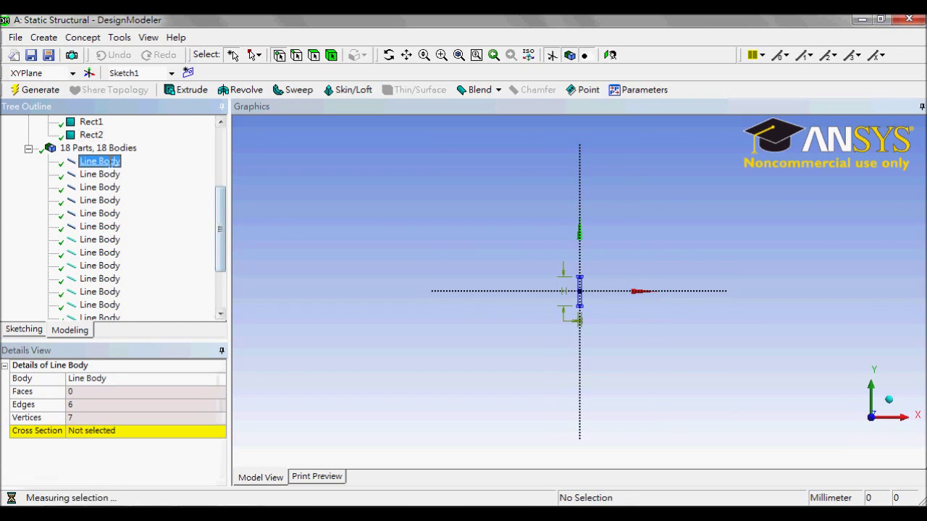
{"action": "left_click", "coordinate": [99, 226], "text": "shift"}
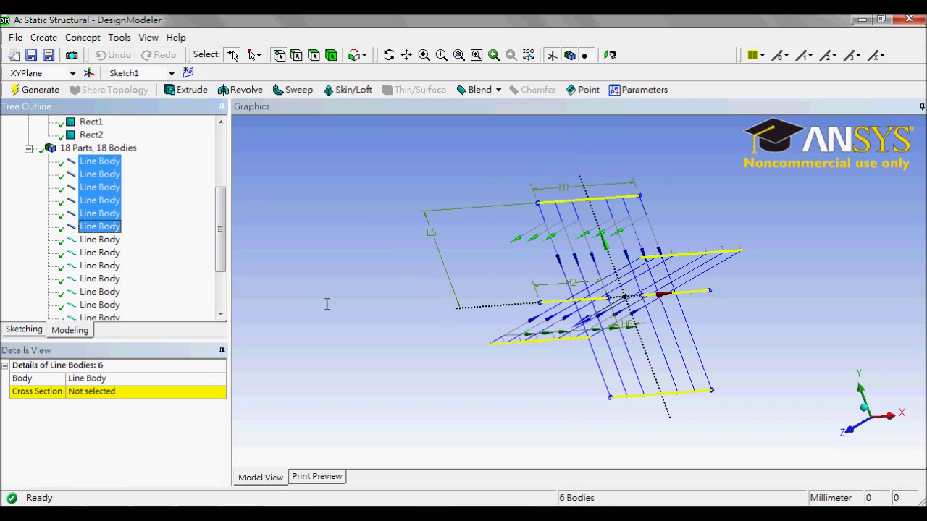
{"action": "middle_click_drag", "start_coordinate": [325, 304], "coordinate": [348, 292]}
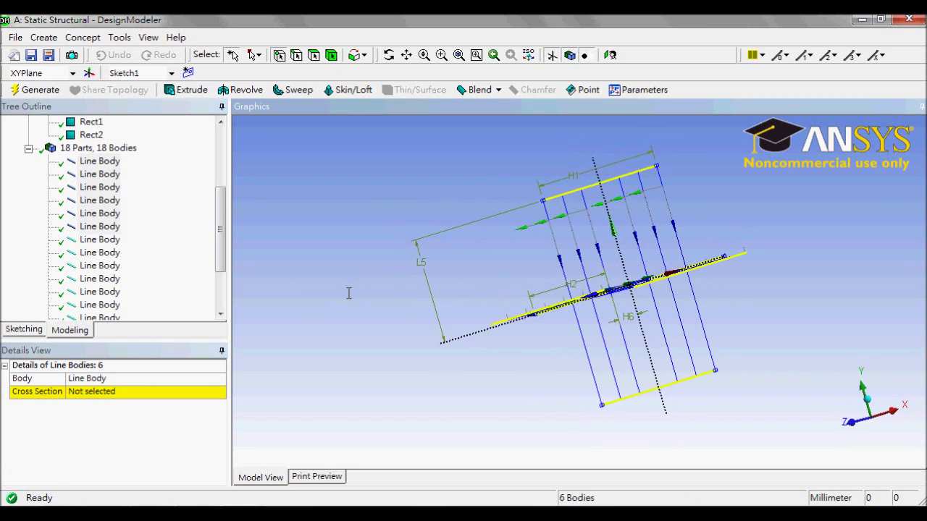
{"action": "left_click", "coordinate": [181, 391]}
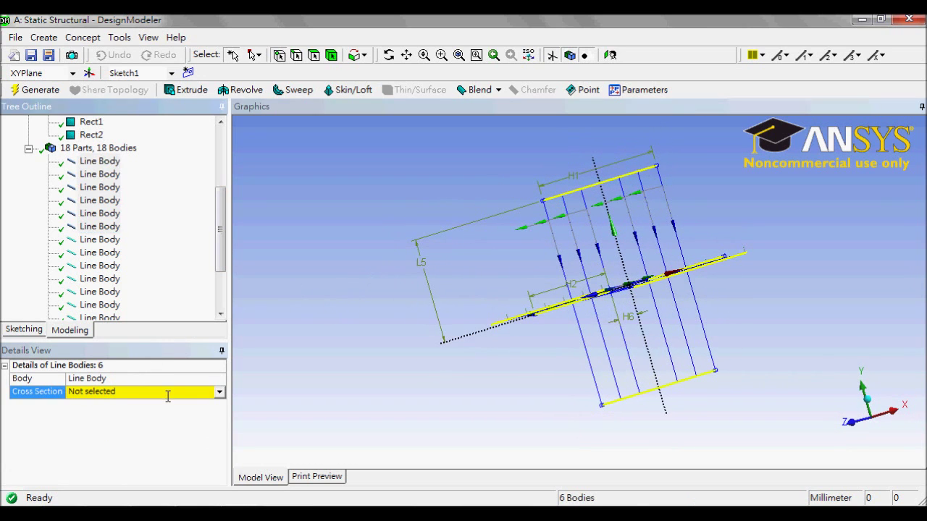
{"action": "left_click", "coordinate": [219, 391]}
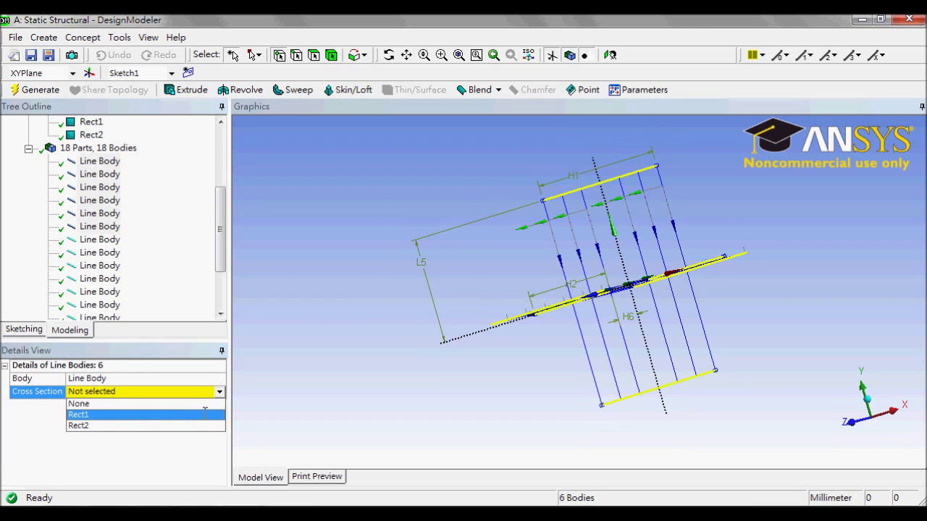
{"action": "left_click", "coordinate": [202, 414]}
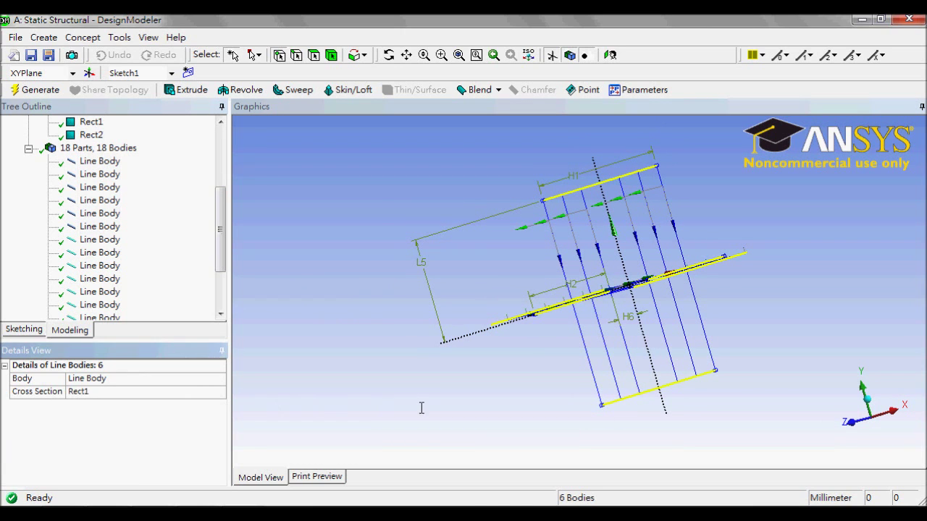
- Assign the Rect2 cross section to the remaining 12 line bodies, the connecting segments
{"action": "middle_click_drag", "start_coordinate": [422, 406], "coordinate": [436, 432]}
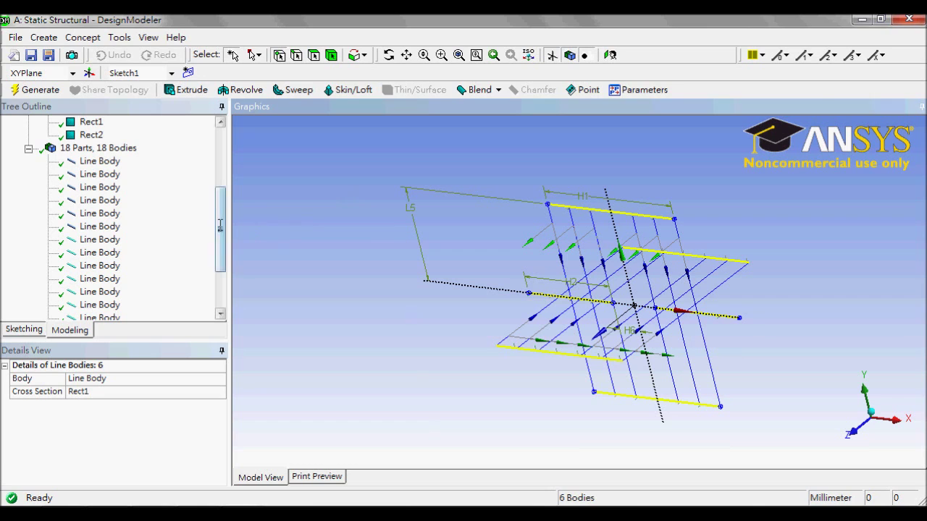
{"action": "scroll", "coordinate": [218, 232], "scroll_direction": "down", "scroll_amount": 1}
{"action": "left_click", "coordinate": [109, 177]}
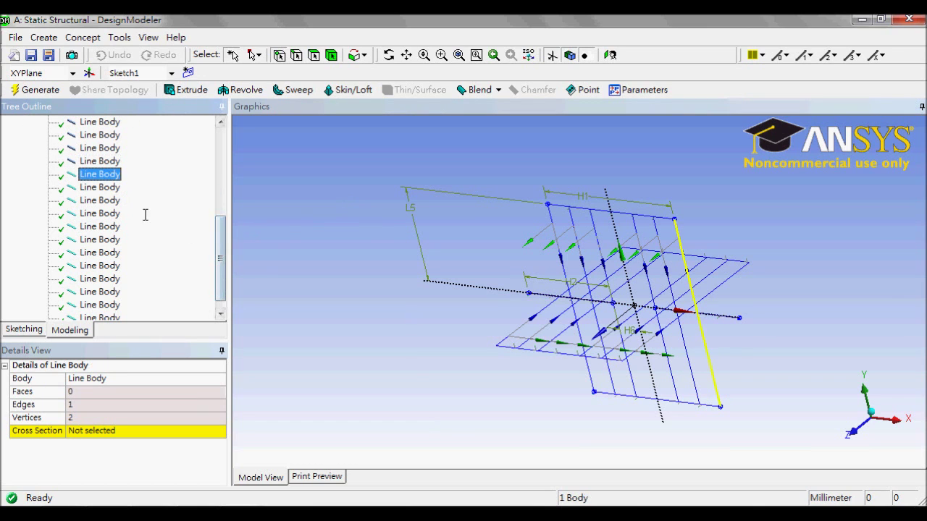
{"action": "scroll", "coordinate": [190, 268], "scroll_direction": "down", "scroll_amount": 1}
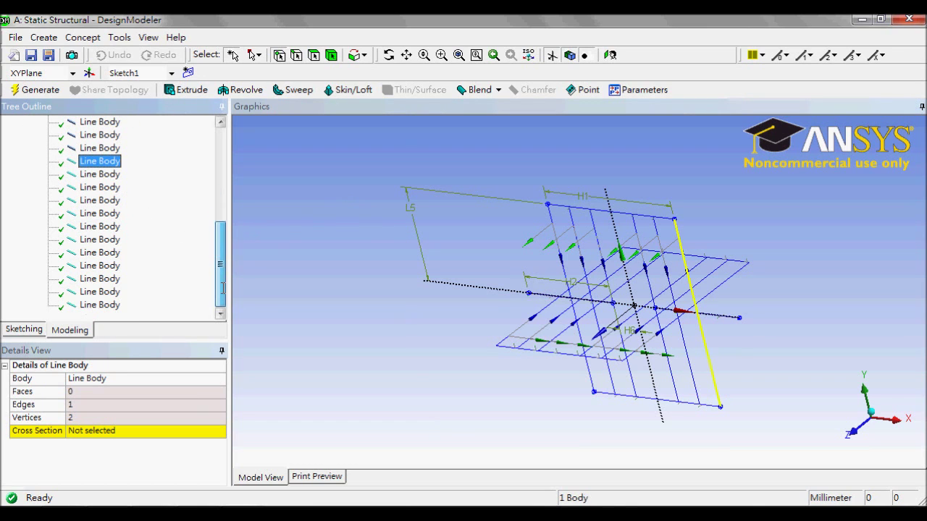
{"action": "left_click", "coordinate": [116, 305], "text": "shift"}
{"action": "left_click", "coordinate": [123, 392]}
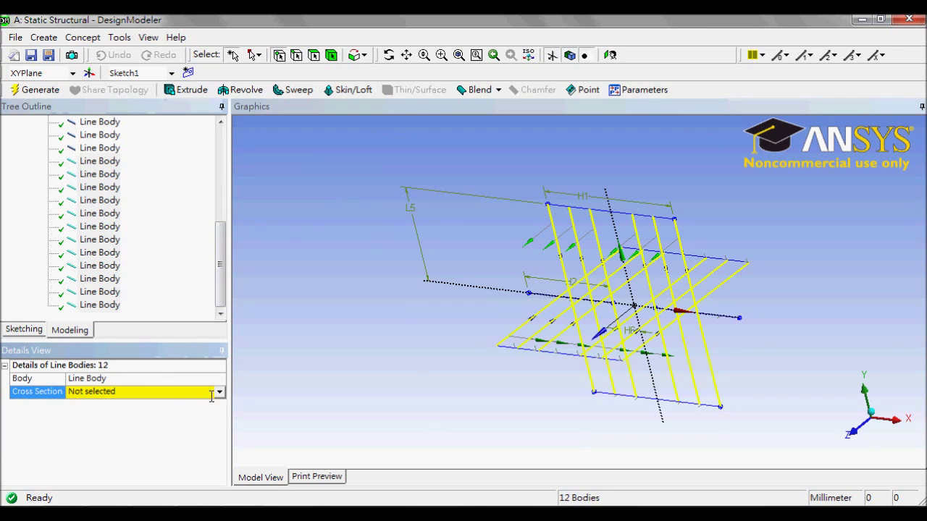
{"action": "left_click", "coordinate": [218, 392]}
{"action": "left_click", "coordinate": [181, 424]}
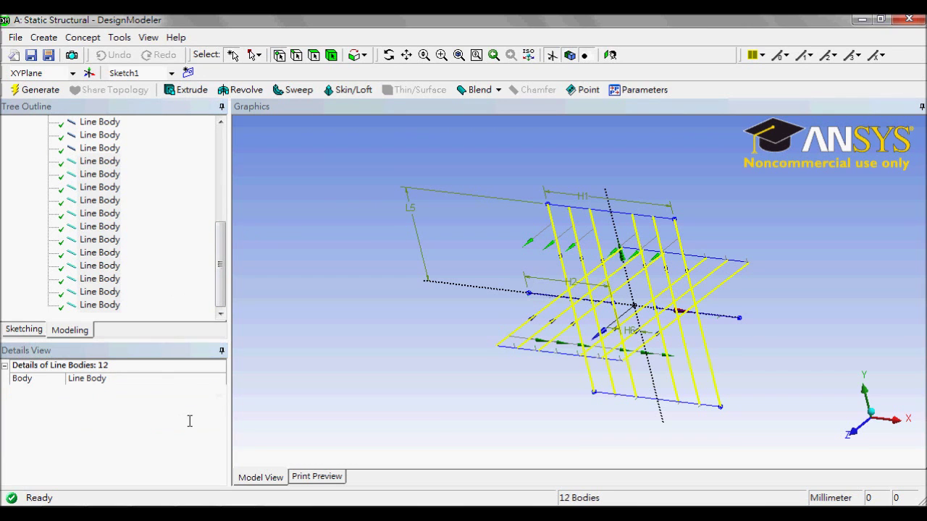
- Turn on the display of cross section solids and inspect the beam frame from another angle
{"action": "middle_click_drag", "start_coordinate": [415, 344], "coordinate": [362, 341]}
{"action": "left_click", "coordinate": [148, 38]}
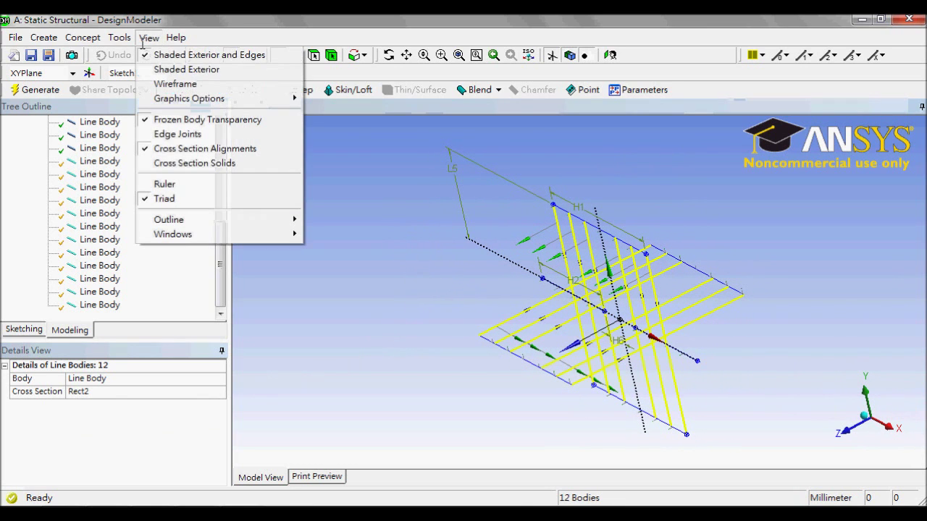
{"action": "left_click", "coordinate": [188, 159]}
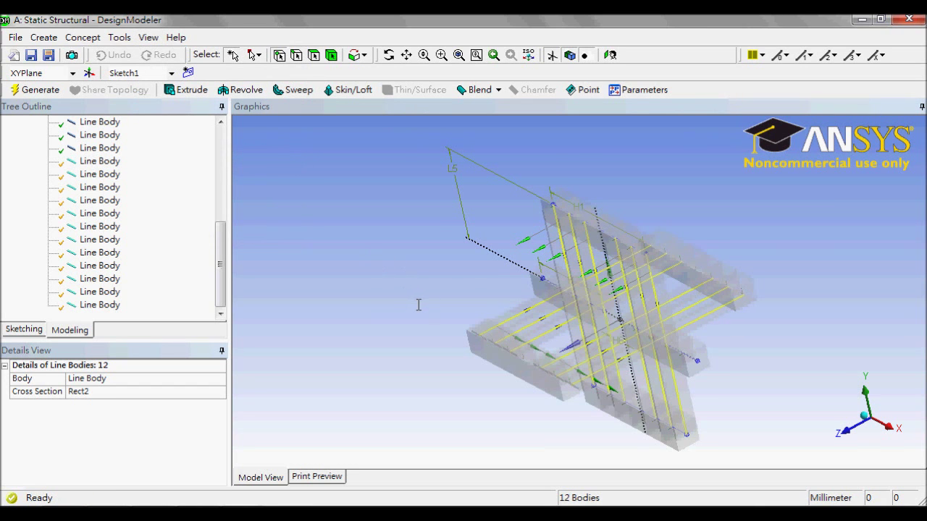
{"action": "mouse_move", "coordinate": [418, 304]}
{"action": "middle_mouse_down"}
{"action": "mouse_move", "coordinate": [452, 271]}
{"action": "mouse_move", "coordinate": [434, 276]}
{"action": "mouse_move", "coordinate": [425, 313]}
{"action": "mouse_move", "coordinate": [442, 329]}
{"action": "mouse_move", "coordinate": [480, 278]}
{"action": "mouse_move", "coordinate": [460, 307]}
{"action": "mouse_move", "coordinate": [441, 304]}
{"action": "mouse_move", "coordinate": [744, 297]}
{"action": "middle_mouse_up"}
{"action": "left_click", "coordinate": [744, 297]}
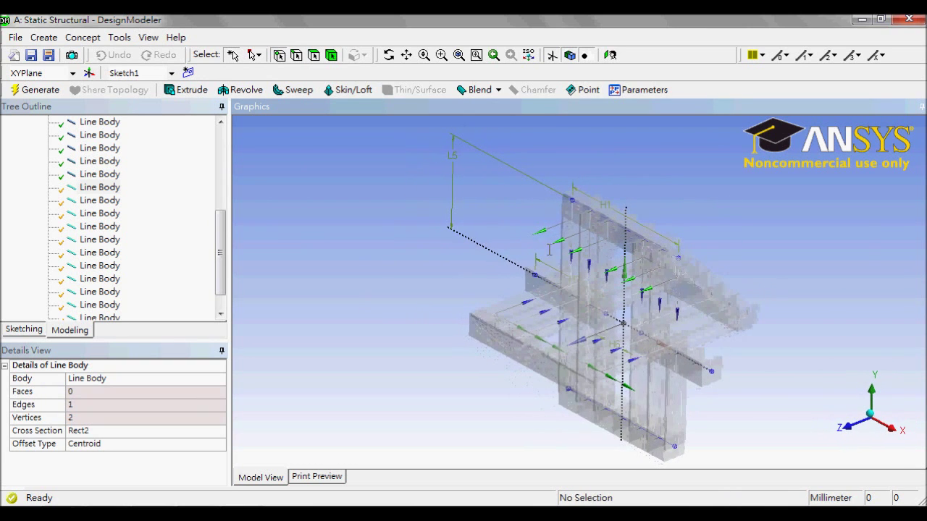
- Close DesignModeler and open the static structural system's Model in Mechanical
{"action": "left_click", "coordinate": [15, 37]}
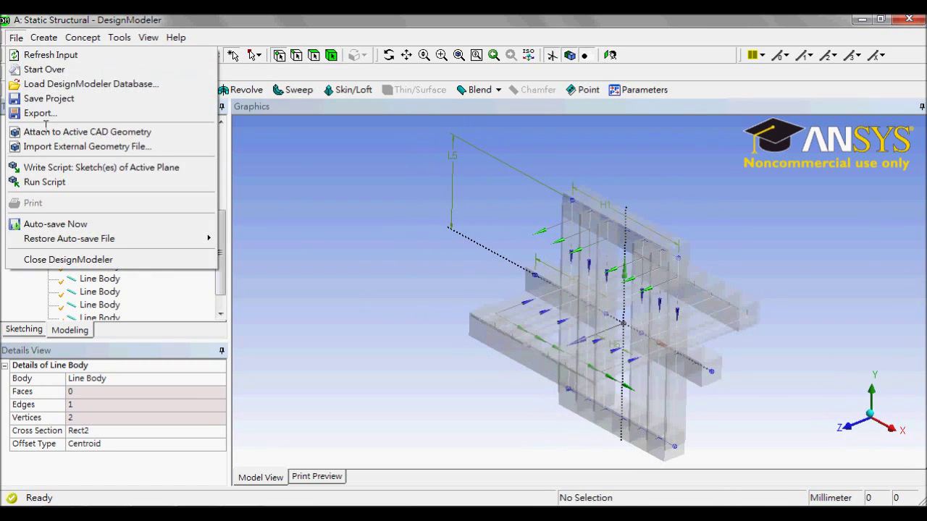
{"action": "left_click", "coordinate": [82, 259]}
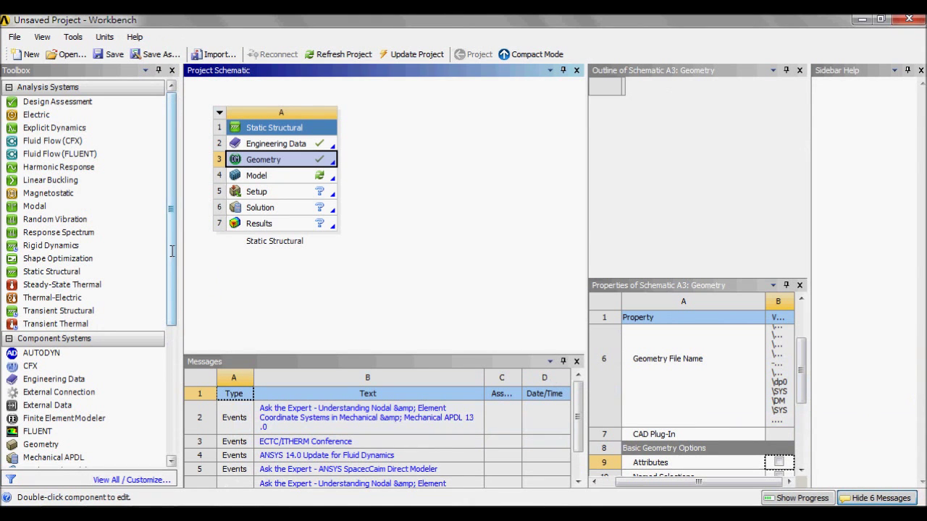
{"action": "double_click", "coordinate": [322, 175]}
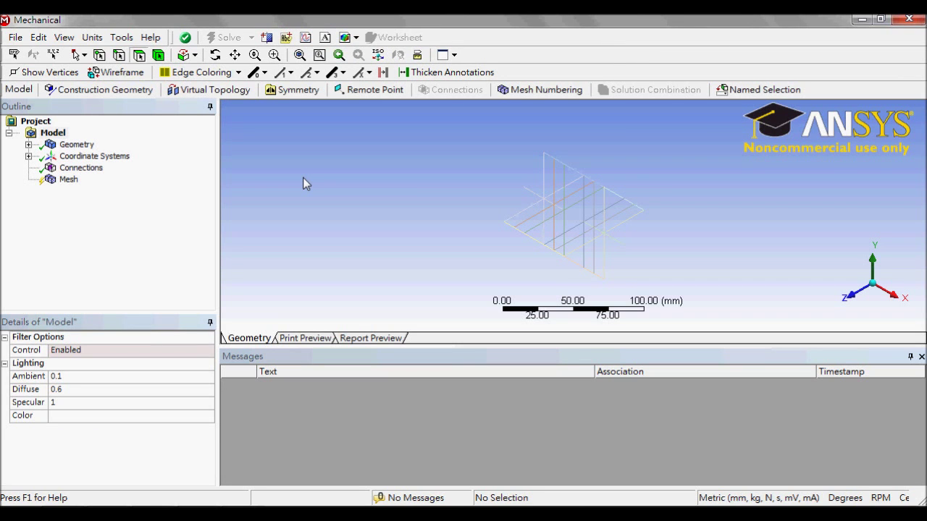
- Assign the POM material to all line bodies of the part
{"action": "left_click", "coordinate": [28, 145]}
{"action": "left_click", "coordinate": [48, 156]}
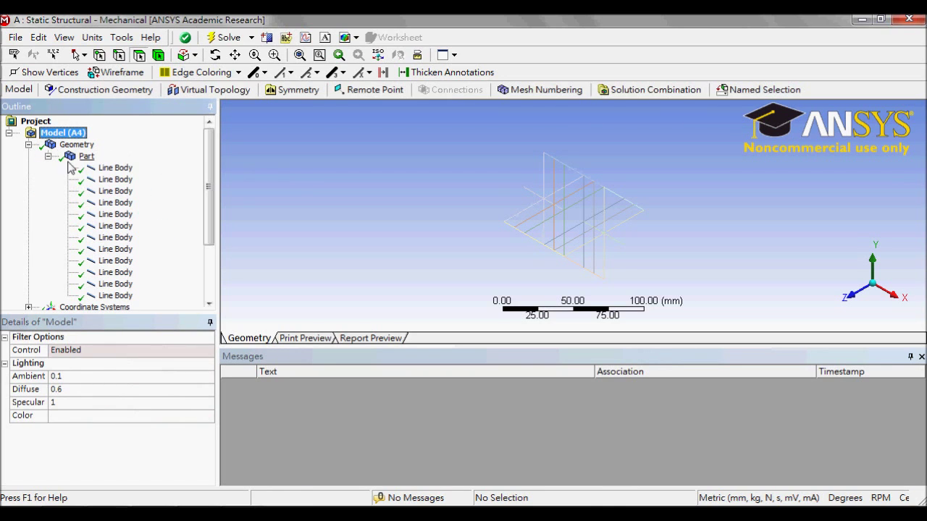
{"action": "left_click", "coordinate": [88, 169]}
{"action": "scroll", "coordinate": [206, 202], "scroll_direction": "down", "scroll_amount": 1}
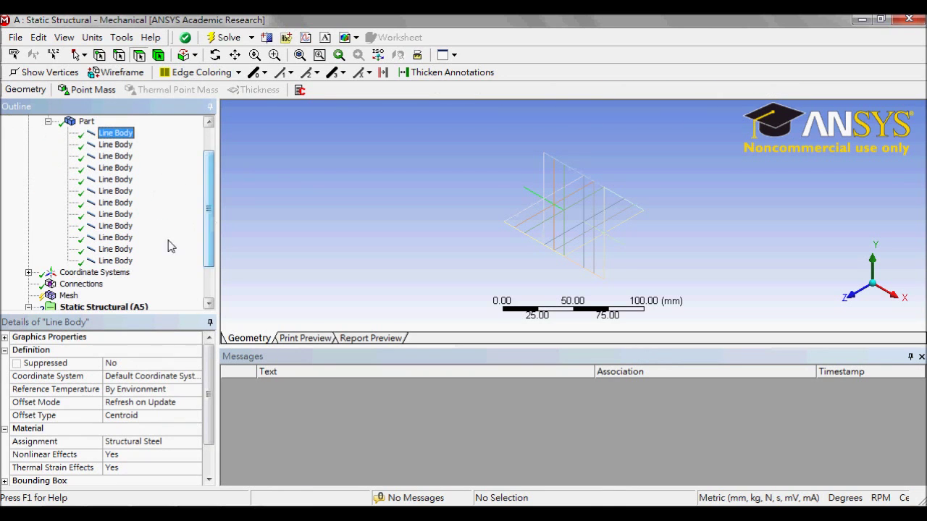
{"action": "left_click", "coordinate": [119, 262], "text": "shift"}
{"action": "left_click", "coordinate": [185, 443]}
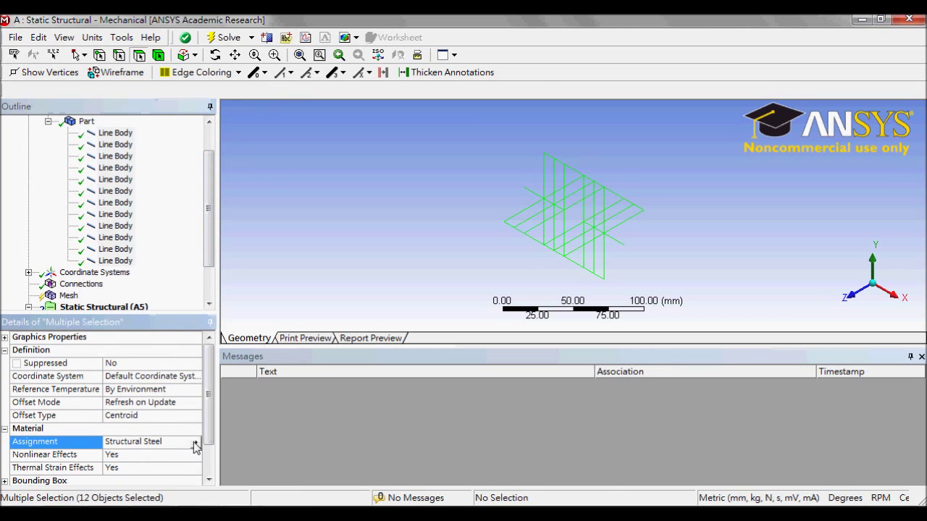
{"action": "left_click", "coordinate": [228, 449]}
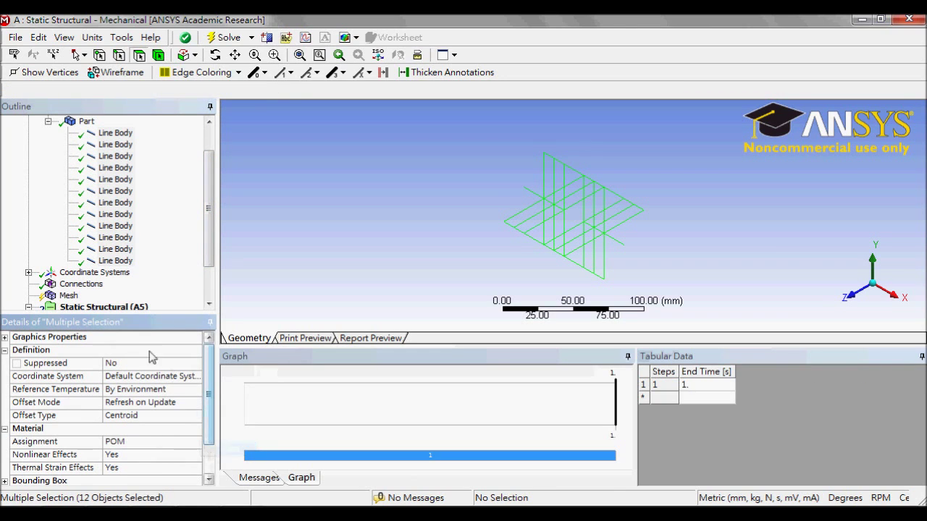
- Generate the mesh of the beam frame with the default settings
{"action": "left_click", "coordinate": [69, 297]}
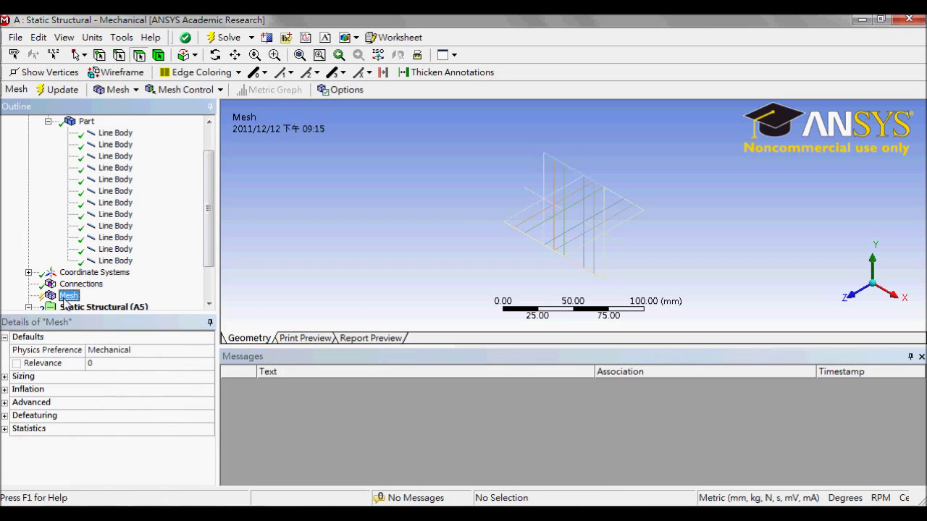
{"action": "right_click", "coordinate": [66, 300]}
{"action": "left_click", "coordinate": [90, 349]}
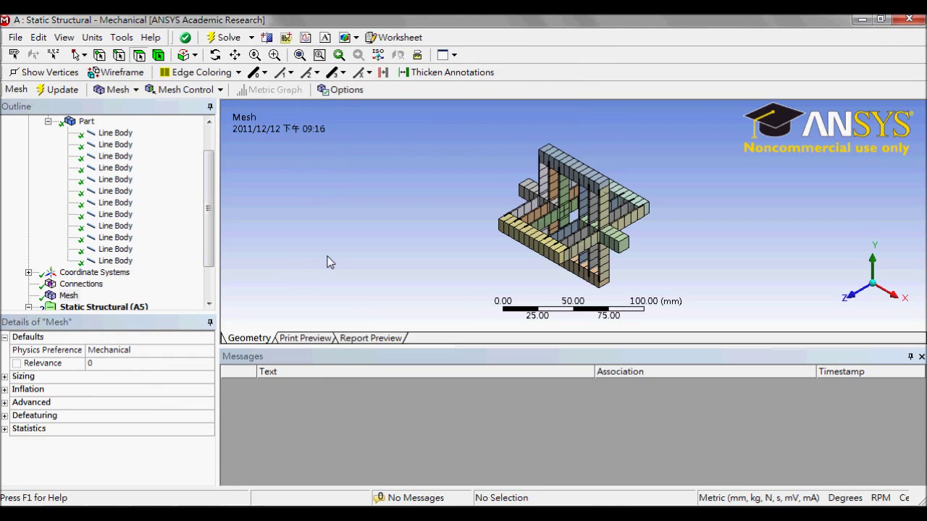
- Add a fixed support to the static structural analysis, scoped to the end vertex on the positive X side
{"action": "left_click_drag", "start_coordinate": [209, 217], "coordinate": [207, 265]}
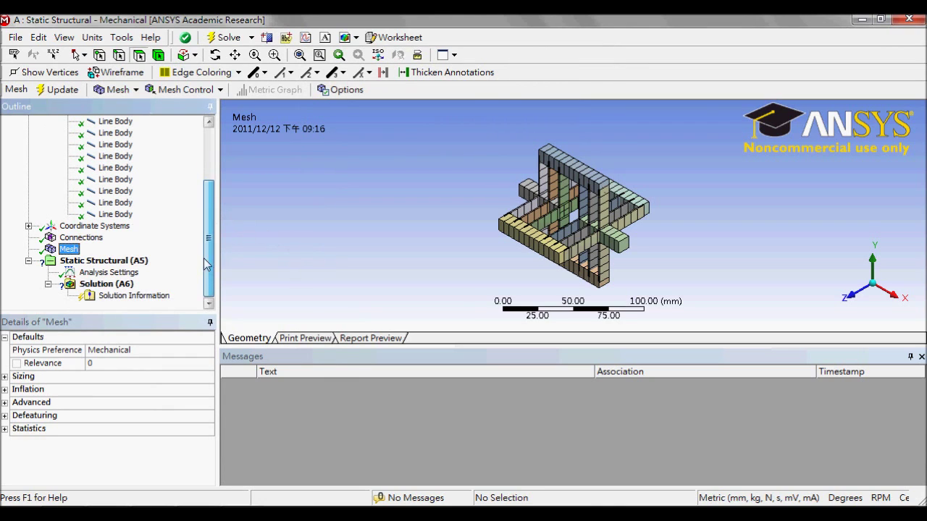
{"action": "left_click", "coordinate": [103, 261]}
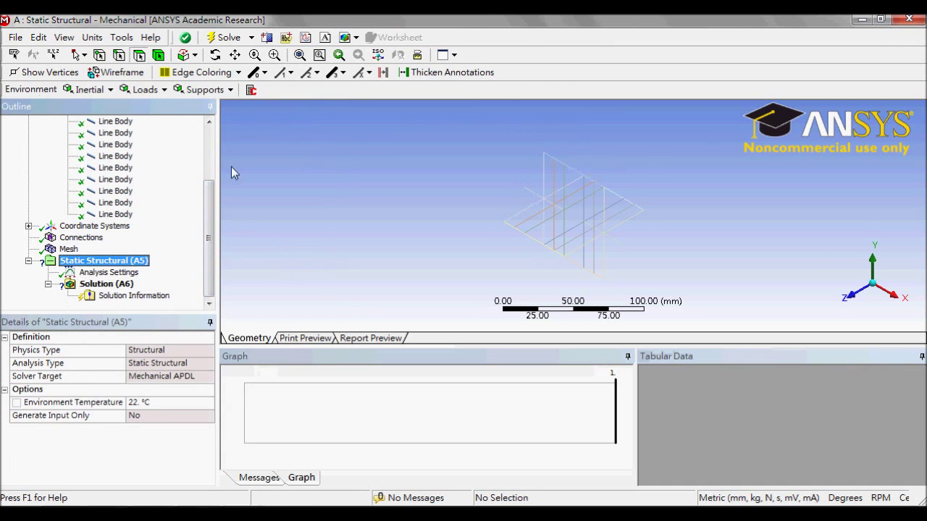
{"action": "left_click", "coordinate": [205, 89]}
{"action": "left_click", "coordinate": [217, 106]}
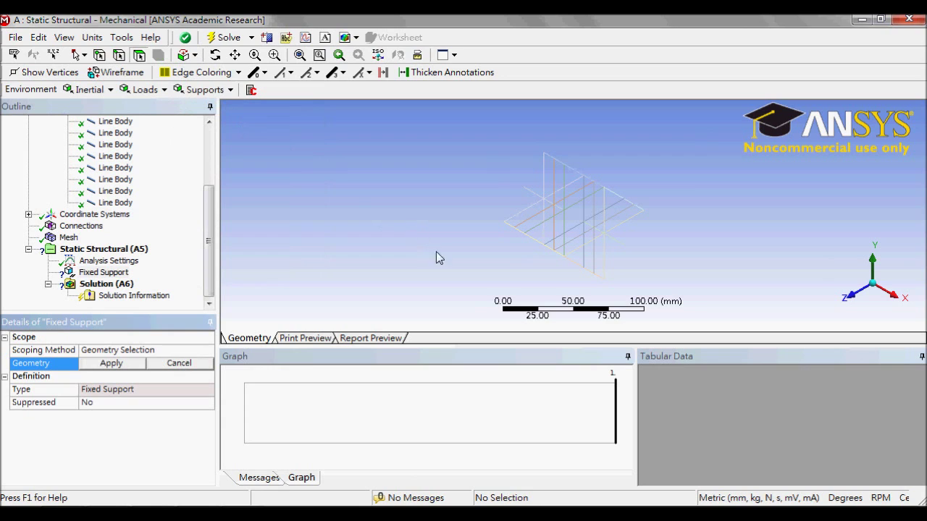
{"action": "middle_click_drag", "start_coordinate": [673, 267], "coordinate": [650, 247]}
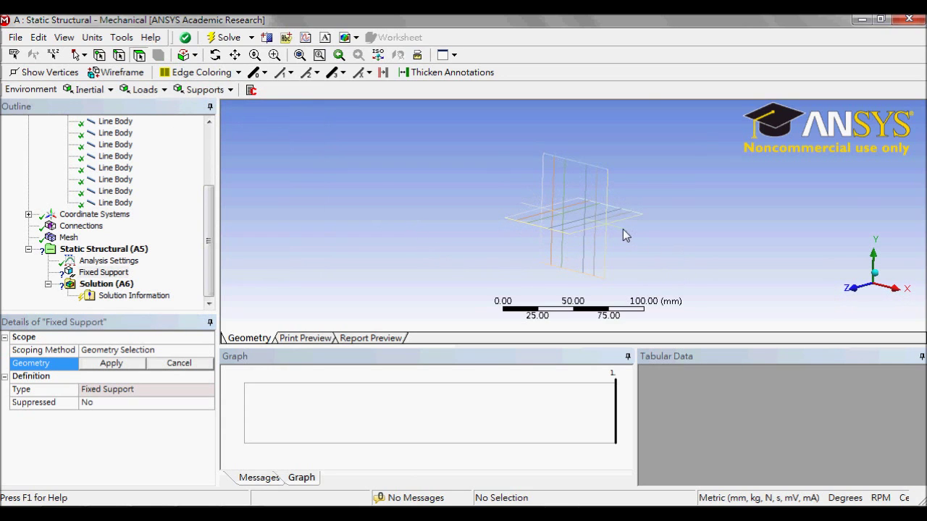
{"action": "left_click", "coordinate": [99, 55]}
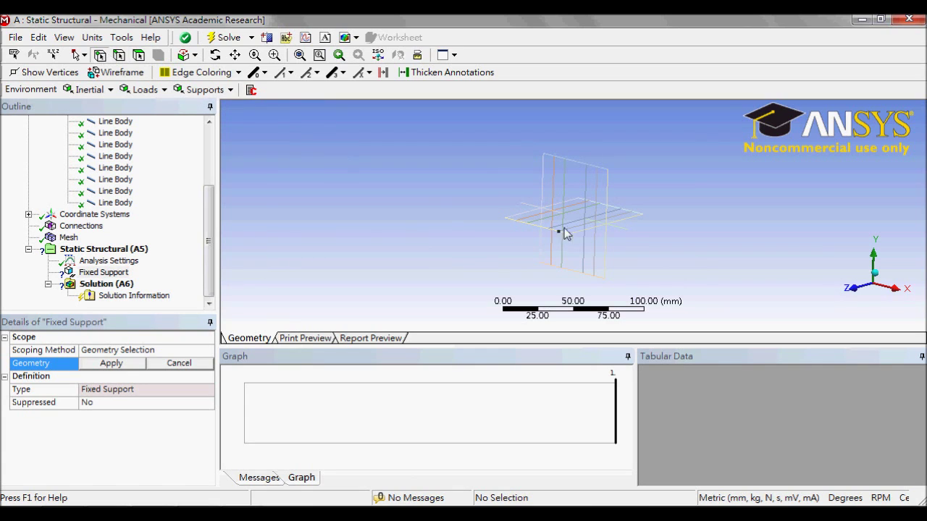
{"action": "left_click", "coordinate": [627, 230]}
{"action": "left_click", "coordinate": [130, 365]}
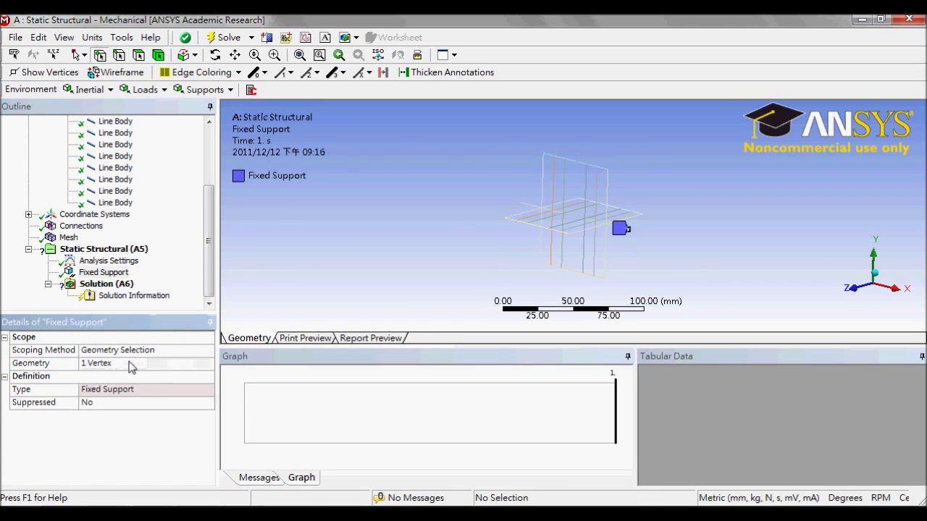
- Add a displacement on the end vertex on the negative X side with an X component of 40 mm
{"action": "middle_click_drag", "start_coordinate": [356, 272], "coordinate": [360, 285]}
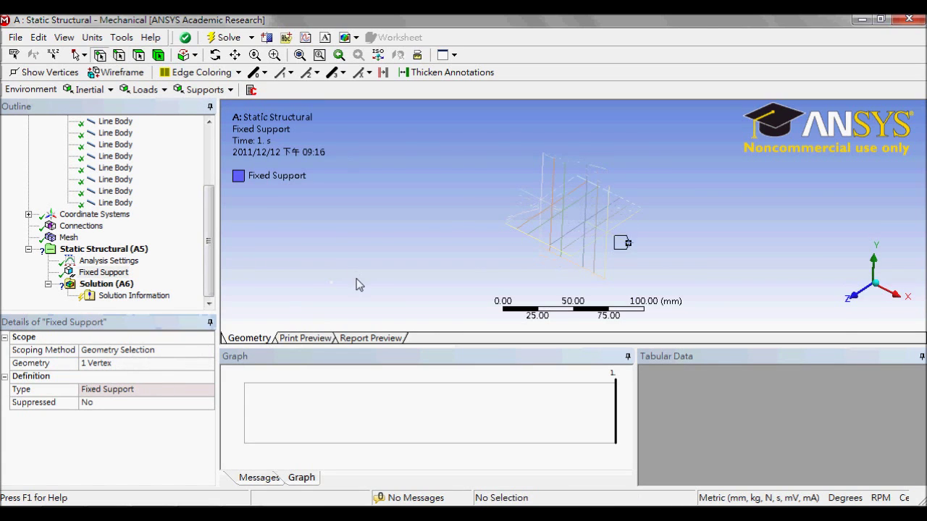
{"action": "left_click", "coordinate": [208, 90]}
{"action": "left_click", "coordinate": [217, 120]}
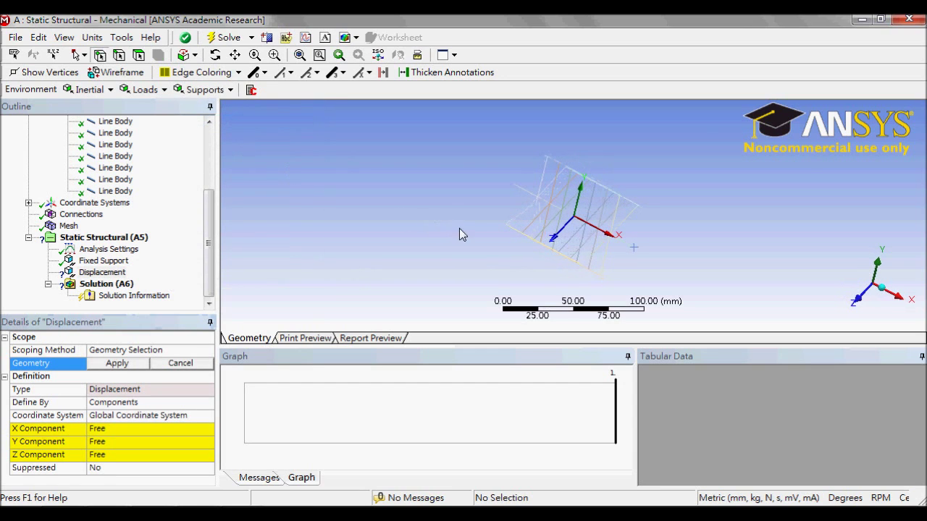
{"action": "left_click", "coordinate": [513, 187]}
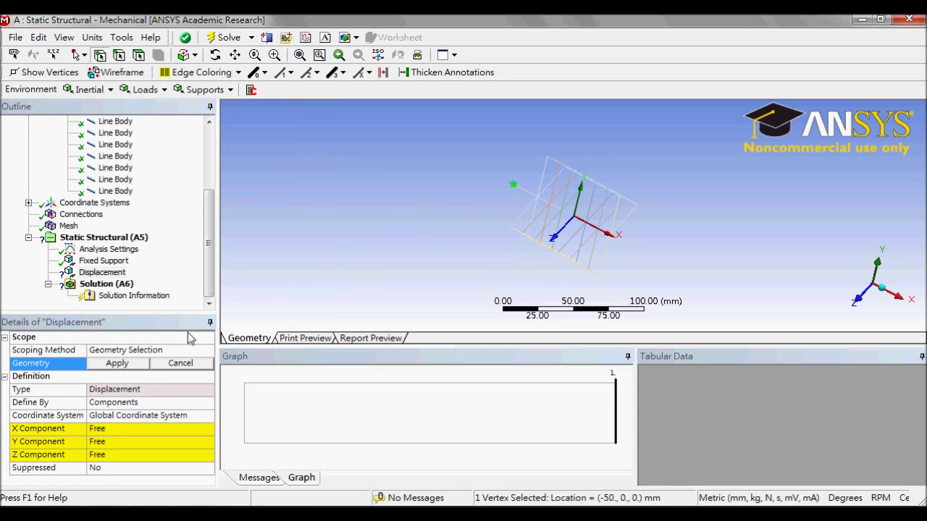
{"action": "left_click", "coordinate": [117, 362]}
{"action": "left_click", "coordinate": [118, 430]}
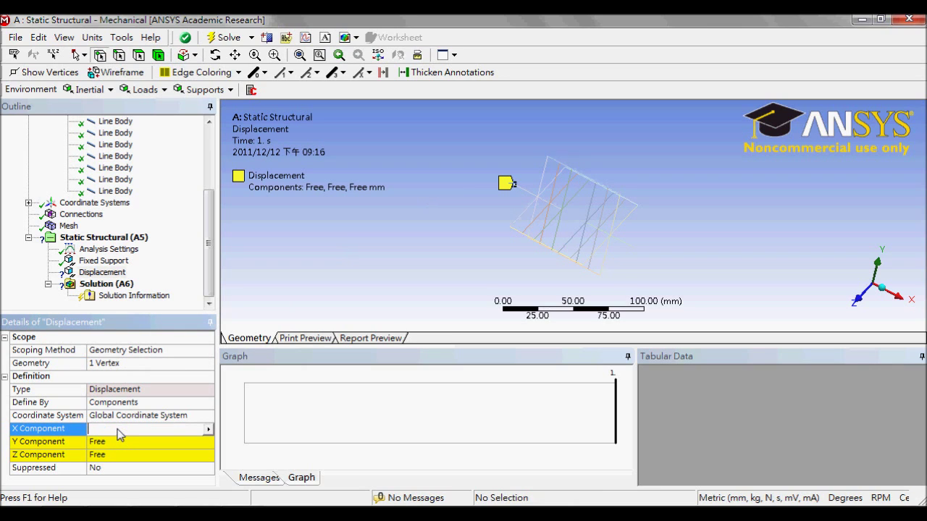
{"action": "type", "text": "40"}
{"action": "key", "text": "Return"}
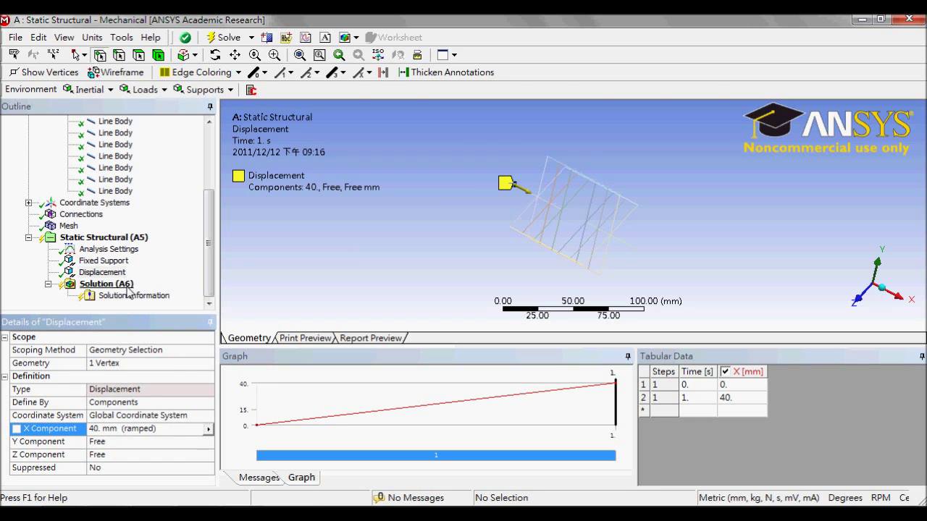
- Add a Total Deformation result for all bodies to the static structural solution
{"action": "left_click", "coordinate": [107, 284]}
{"action": "left_click", "coordinate": [100, 90]}
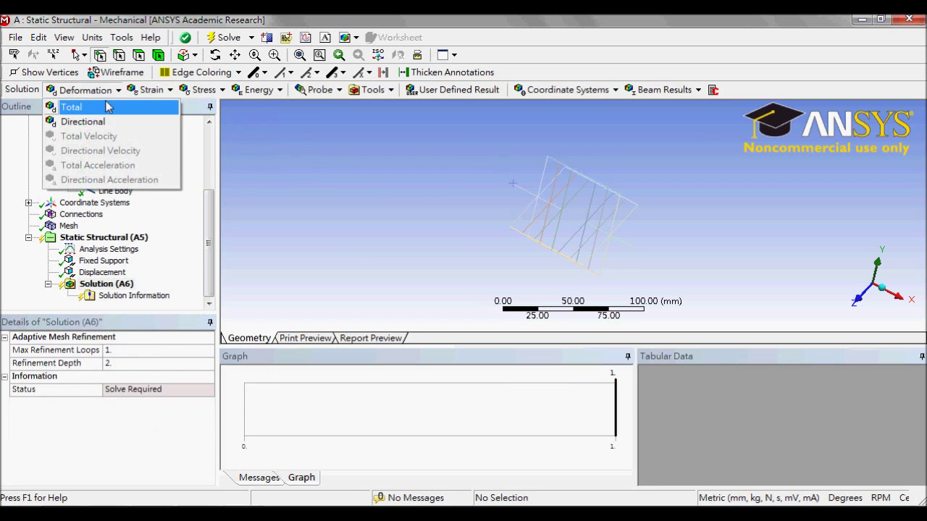
{"action": "left_click", "coordinate": [104, 108]}
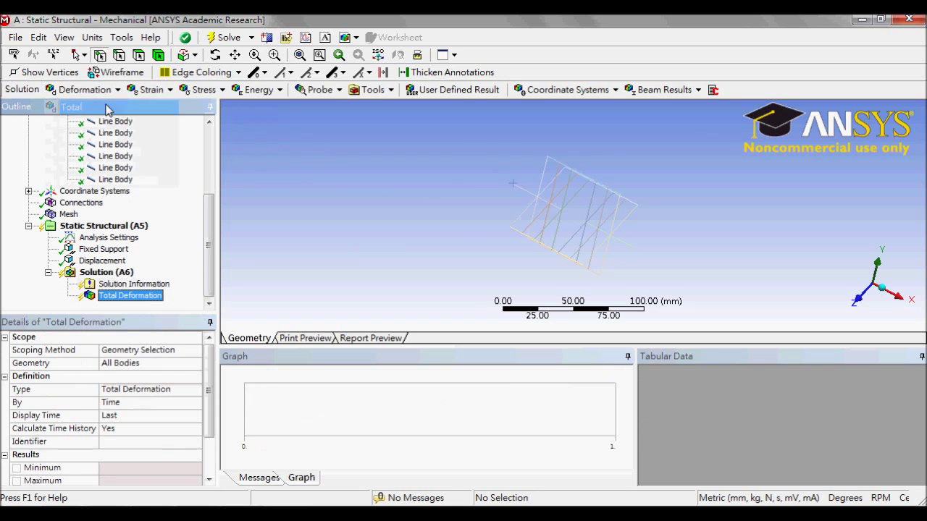
- Add a Force Reaction probe to the solution, scoped to the Displacement boundary condition
{"action": "left_click", "coordinate": [332, 96]}
{"action": "left_click", "coordinate": [346, 243]}
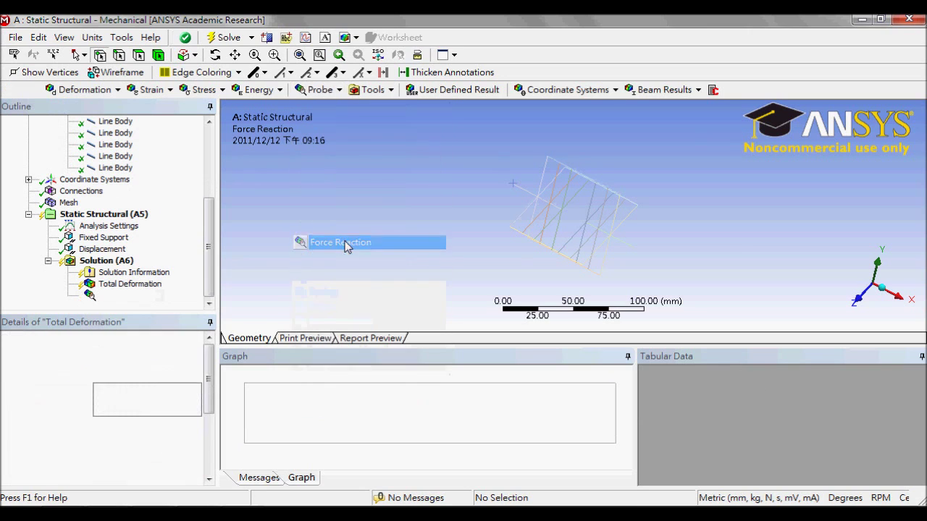
{"action": "left_click", "coordinate": [195, 379]}
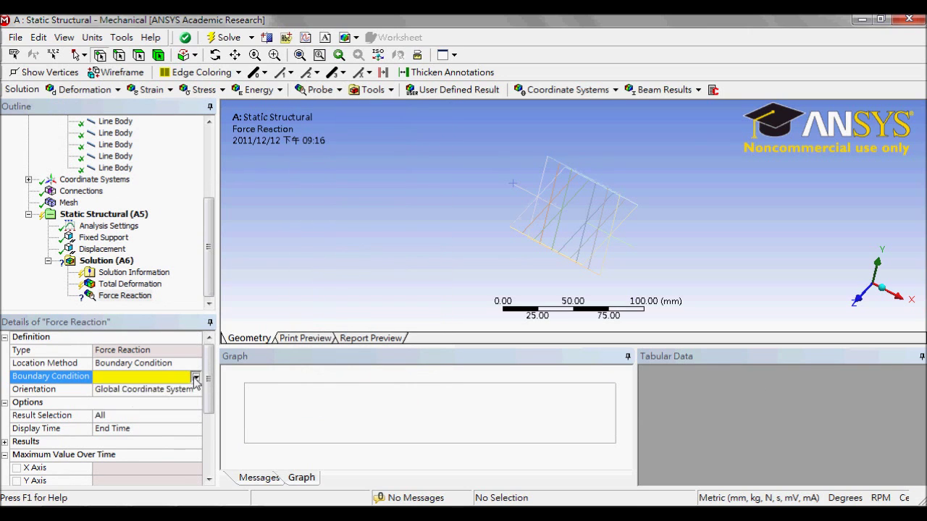
{"action": "left_click", "coordinate": [196, 379]}
{"action": "left_click", "coordinate": [182, 399]}
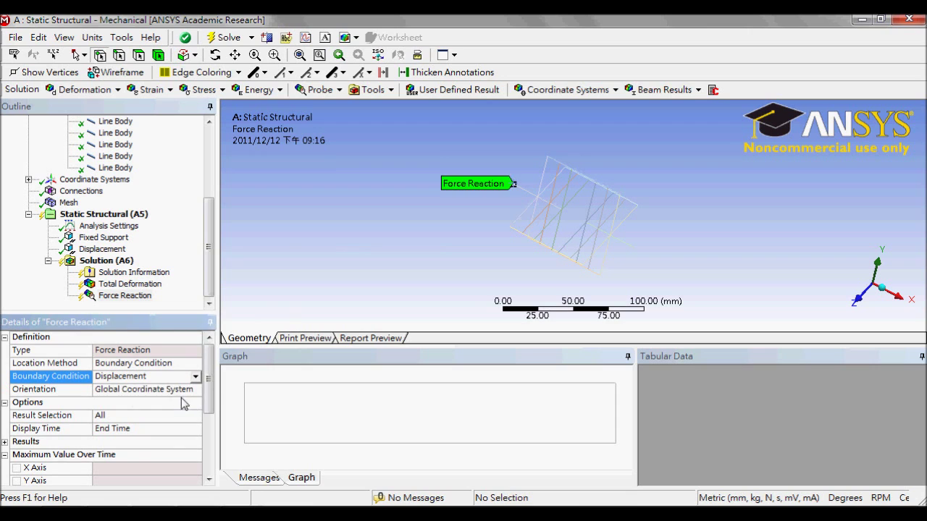
- Check the analysis settings, then solve the linear analysis and display the force reaction result
{"action": "left_click", "coordinate": [327, 301]}
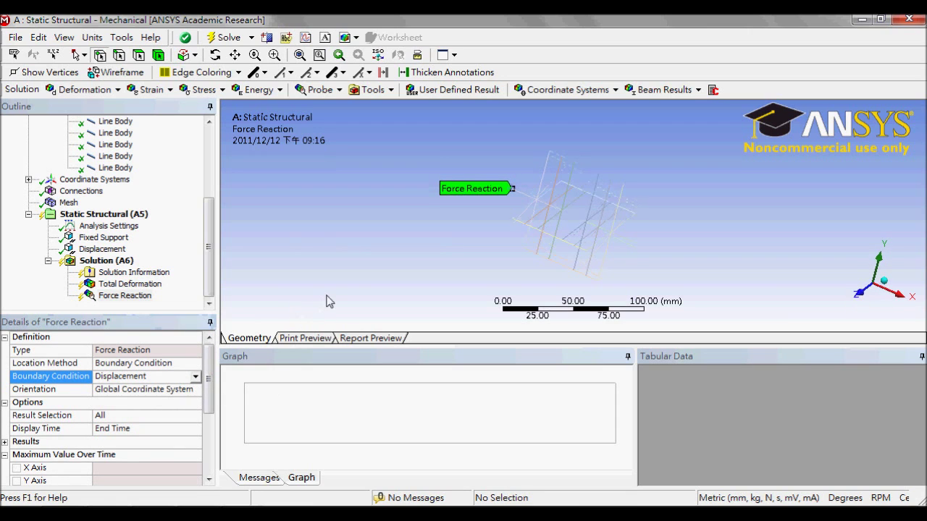
{"action": "mouse_move", "coordinate": [327, 301]}
{"action": "middle_mouse_down"}
{"action": "mouse_move", "coordinate": [343, 290]}
{"action": "mouse_move", "coordinate": [364, 298]}
{"action": "mouse_move", "coordinate": [345, 305]}
{"action": "middle_mouse_up"}
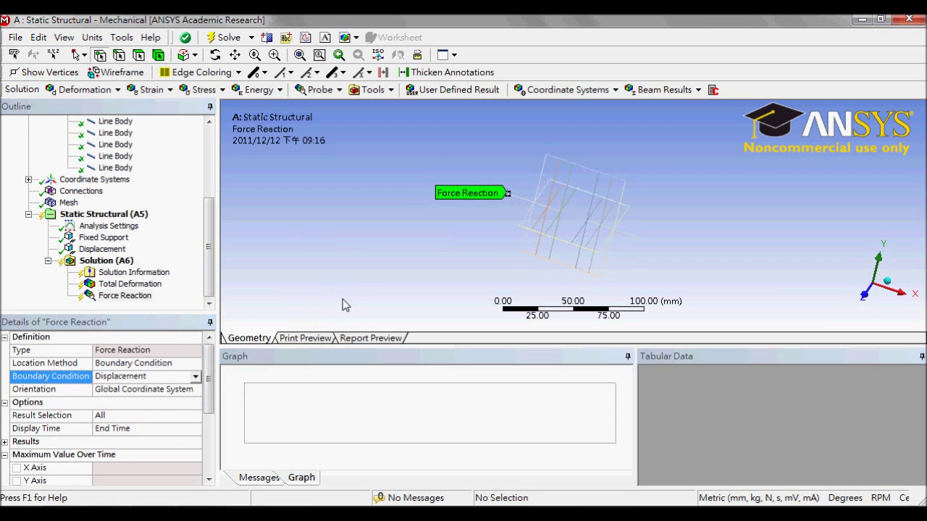
{"action": "left_click", "coordinate": [131, 228]}
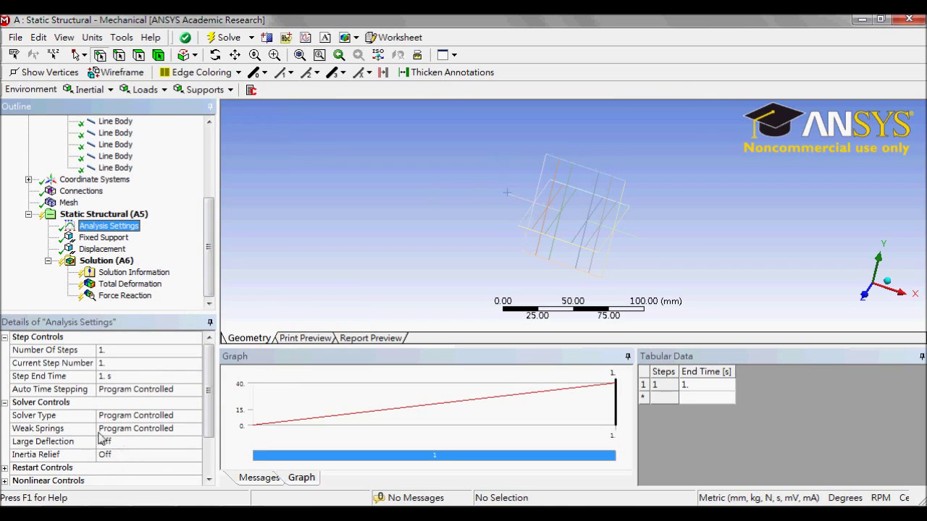
{"action": "left_click", "coordinate": [226, 37]}
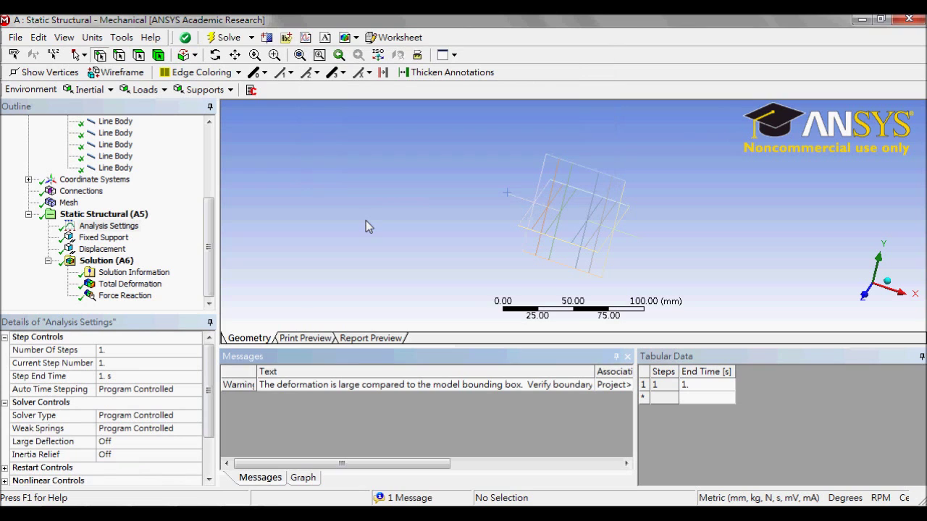
{"action": "left_click", "coordinate": [125, 296]}
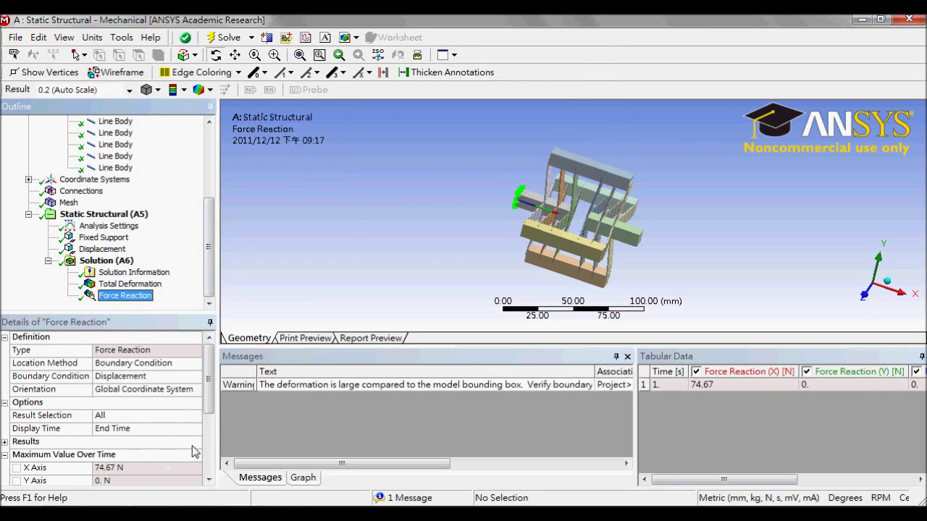
- Turn on Large Deflection in the solver controls of the analysis settings
{"action": "left_click", "coordinate": [109, 226]}
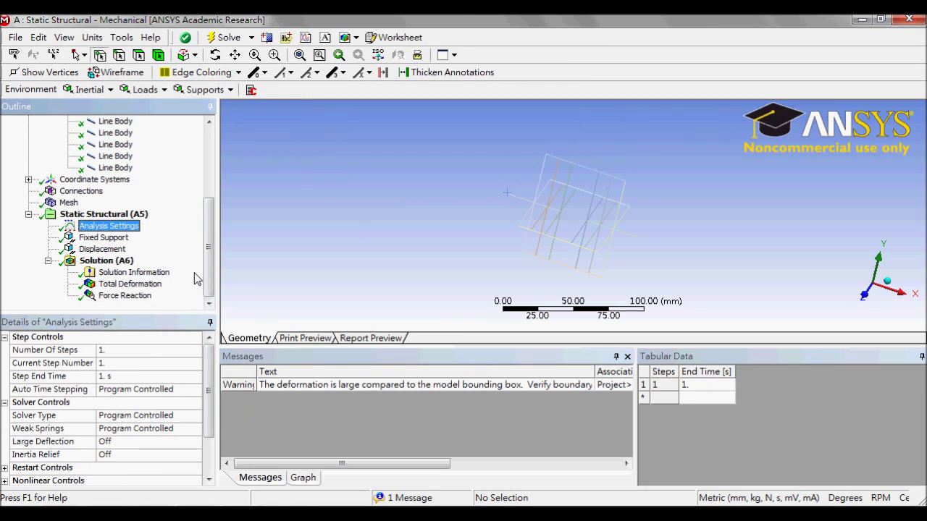
{"action": "scroll", "coordinate": [210, 405], "scroll_direction": "down", "scroll_amount": 3}
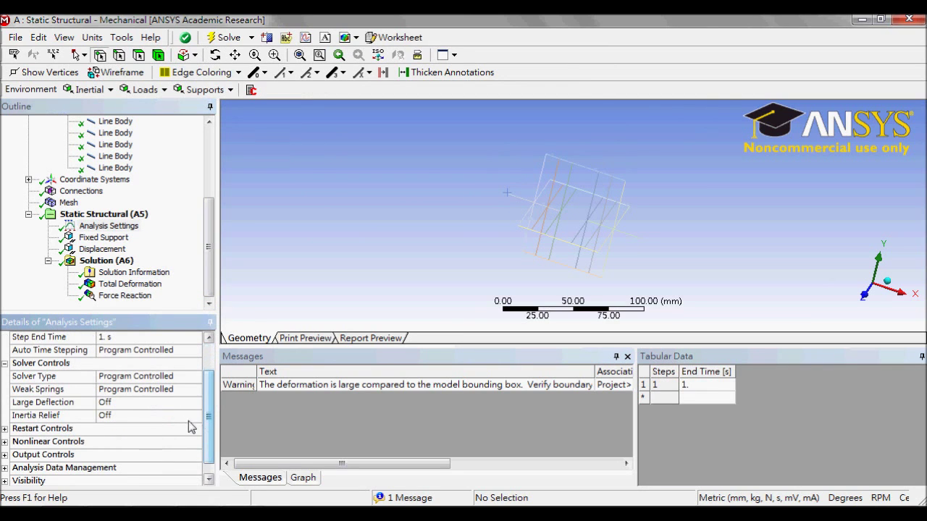
{"action": "left_click", "coordinate": [177, 402]}
{"action": "left_click", "coordinate": [195, 403]}
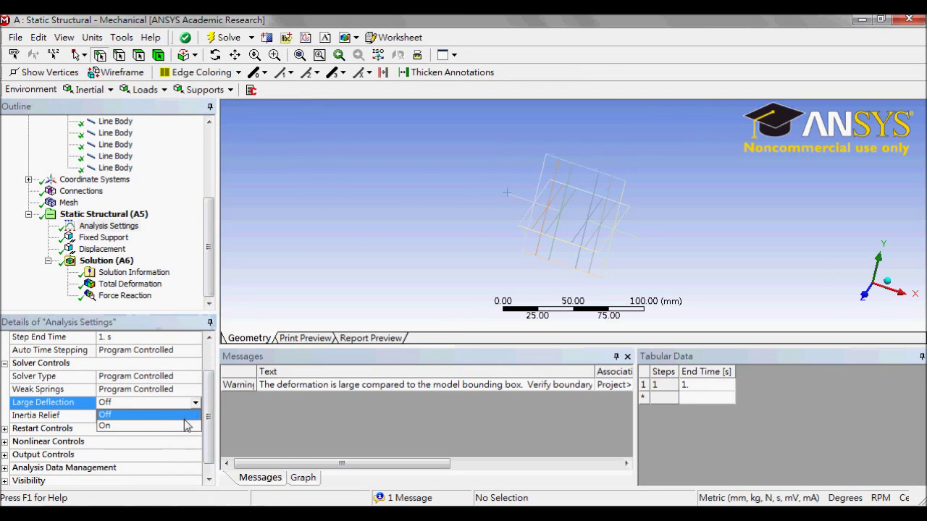
{"action": "left_click", "coordinate": [182, 426]}
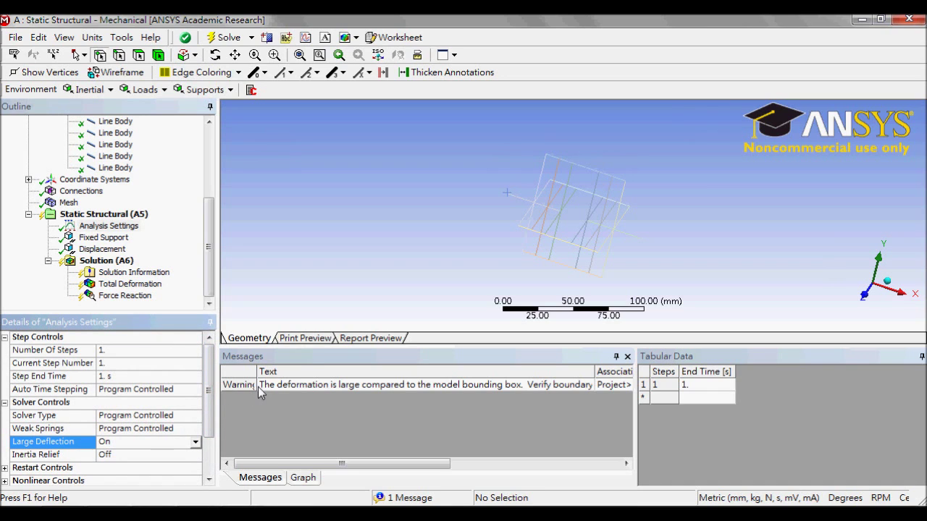
- Solve again with large deflection active and display the force reaction result
{"action": "left_click", "coordinate": [216, 41]}
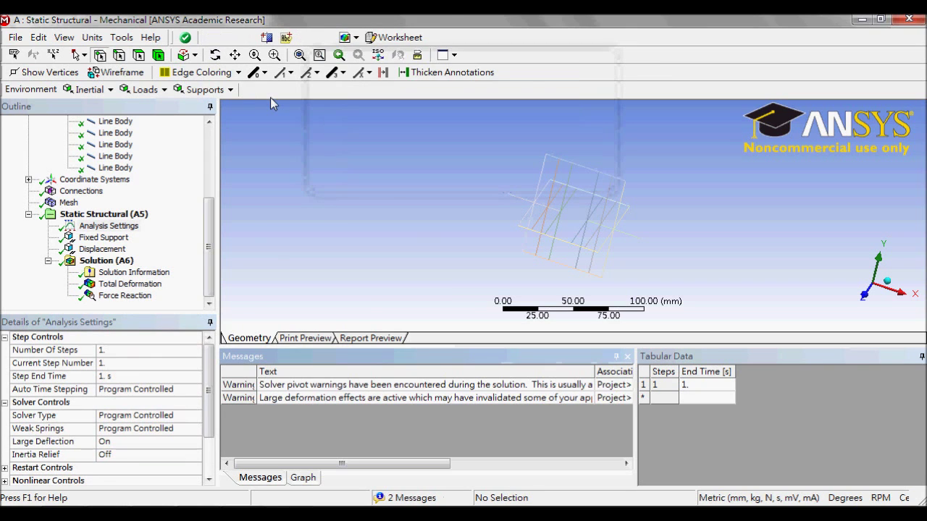
{"action": "left_click", "coordinate": [127, 296]}
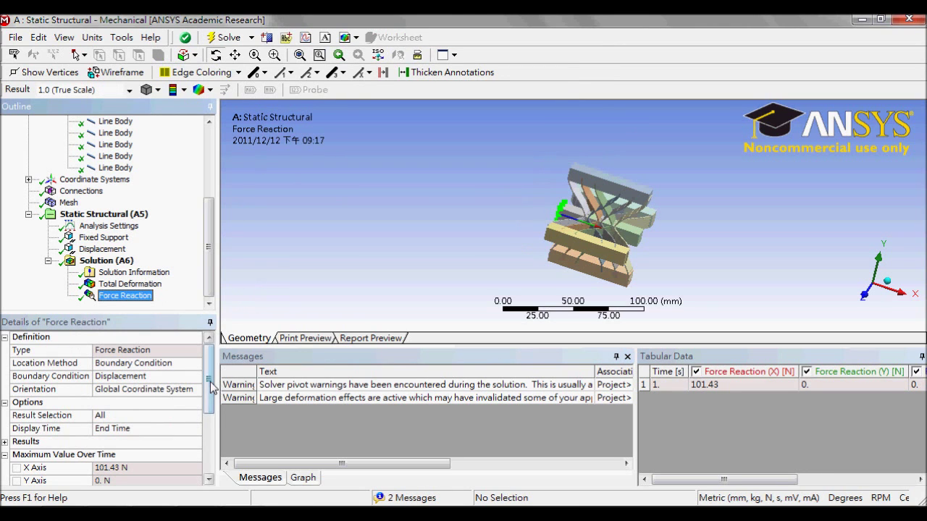
{"action": "mouse_move", "coordinate": [211, 373]}
{"action": "left_mouse_down"}
{"action": "mouse_move", "coordinate": [211, 411]}
{"action": "mouse_move", "coordinate": [212, 384]}
{"action": "left_mouse_up"}
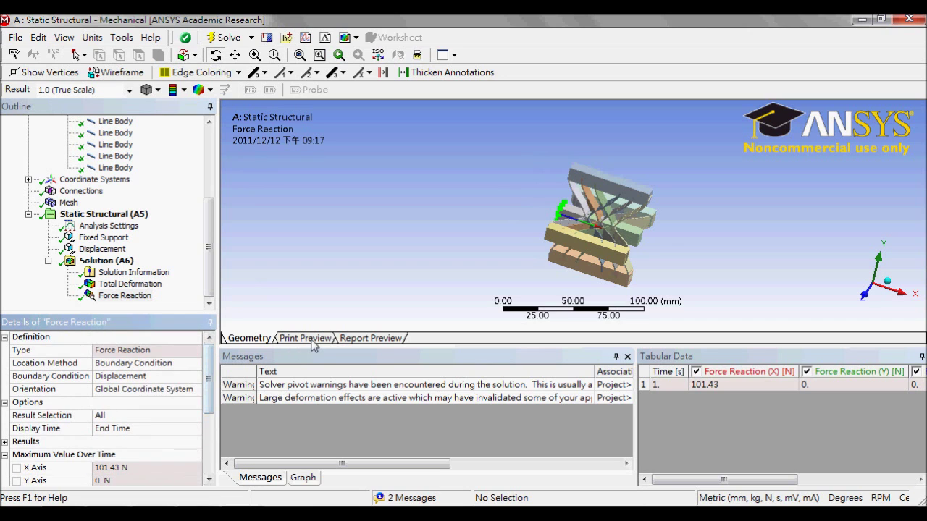
- Examine the solver output, the Force Convergence chart and the Moment Convergence chart in the solution information
{"action": "left_click", "coordinate": [159, 273]}
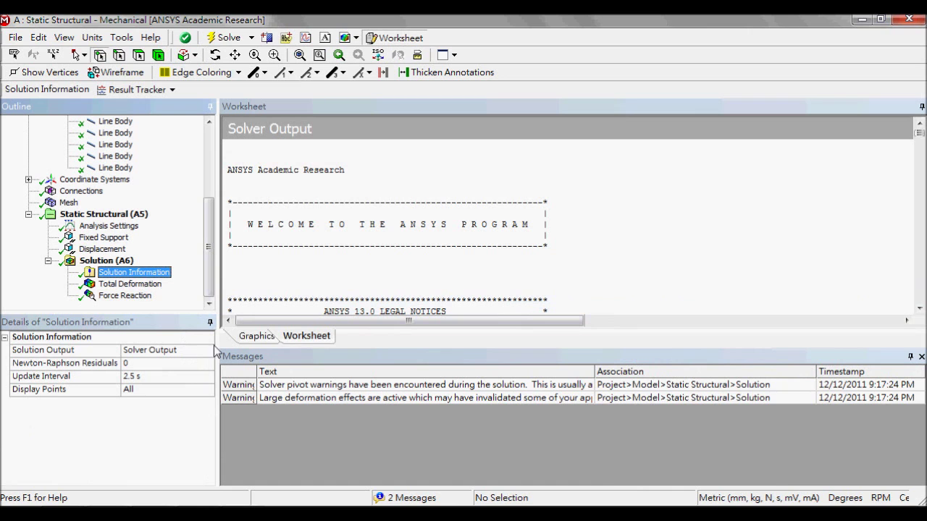
{"action": "left_click", "coordinate": [921, 356]}
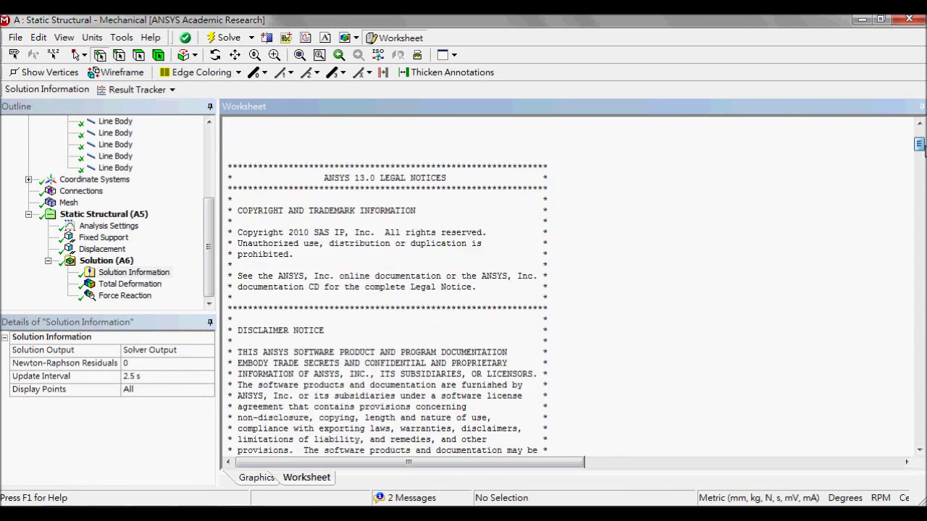
{"action": "left_click", "coordinate": [184, 350]}
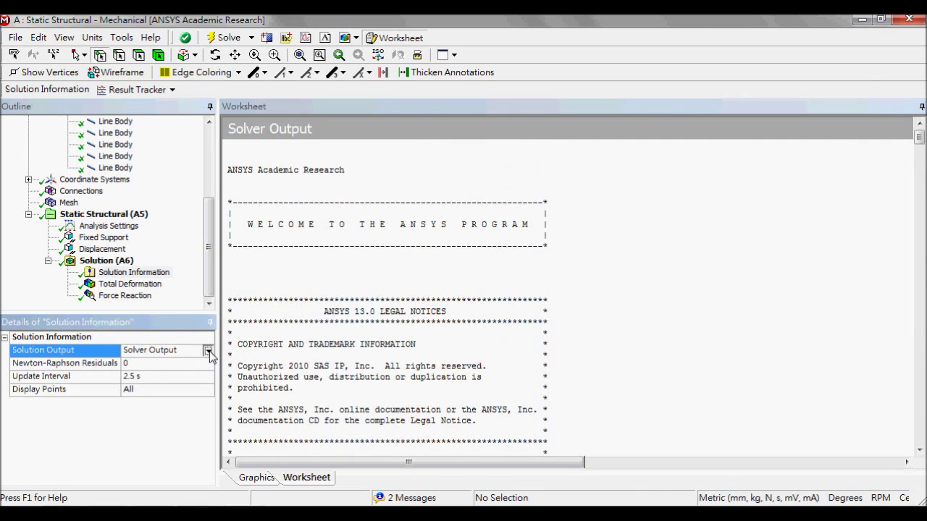
{"action": "left_click", "coordinate": [207, 350]}
{"action": "left_click", "coordinate": [197, 373]}
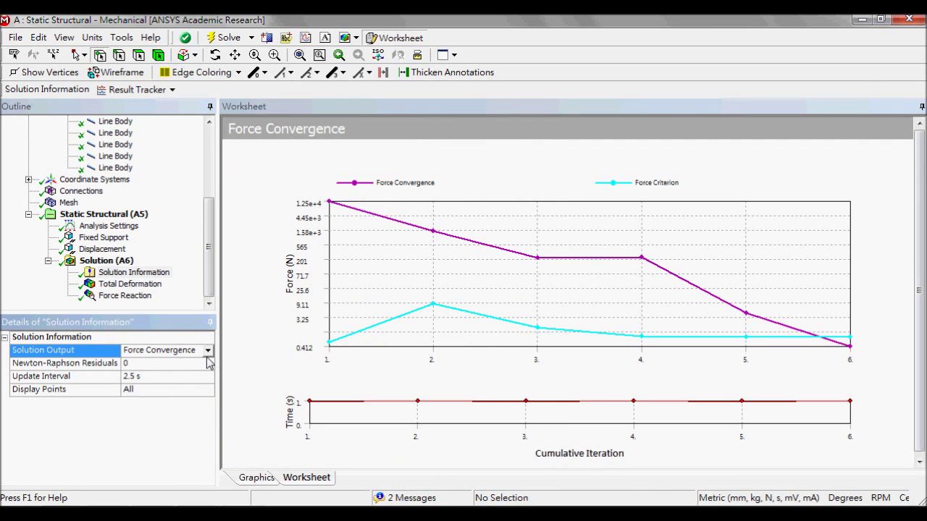
{"action": "left_click", "coordinate": [207, 351]}
{"action": "left_click", "coordinate": [192, 385]}
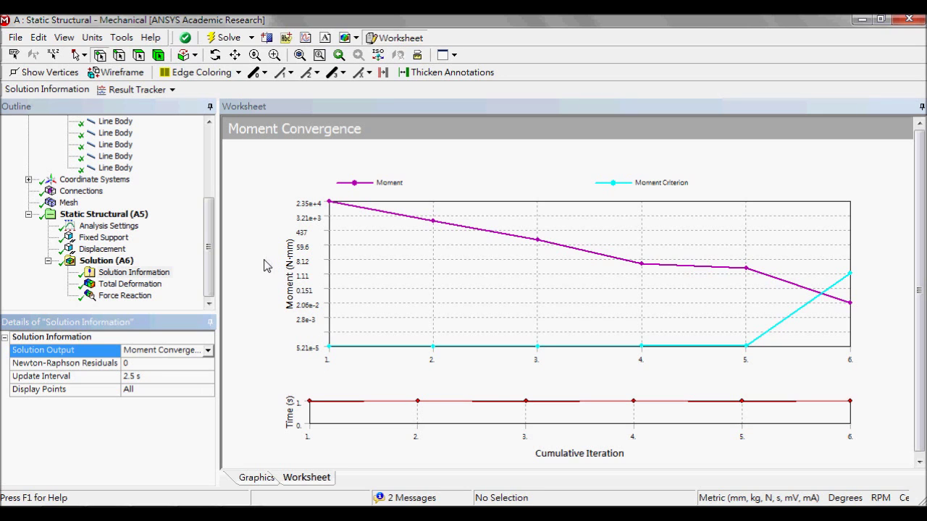
- Turn on Auto Time Stepping in the analysis settings and define it by Time
{"action": "left_click", "coordinate": [109, 226]}
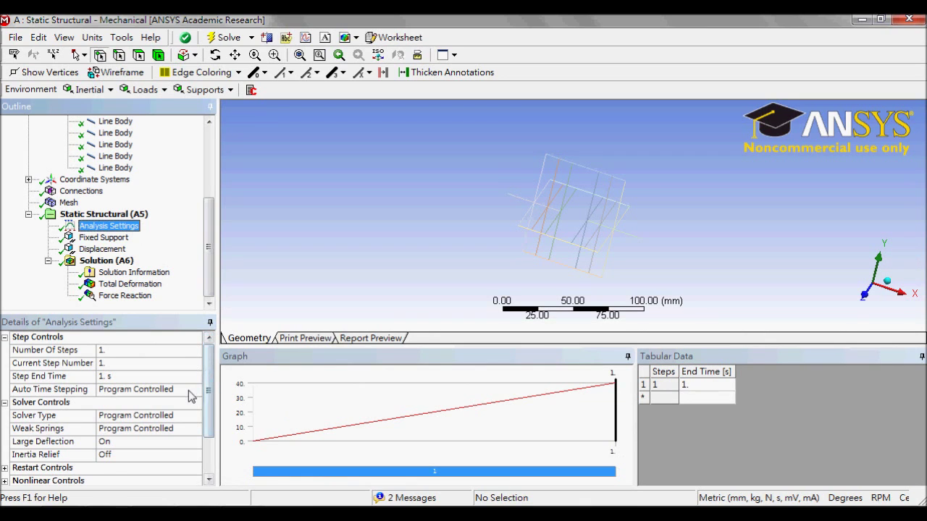
{"action": "left_click", "coordinate": [194, 391]}
{"action": "left_click", "coordinate": [196, 390]}
{"action": "left_click", "coordinate": [190, 412]}
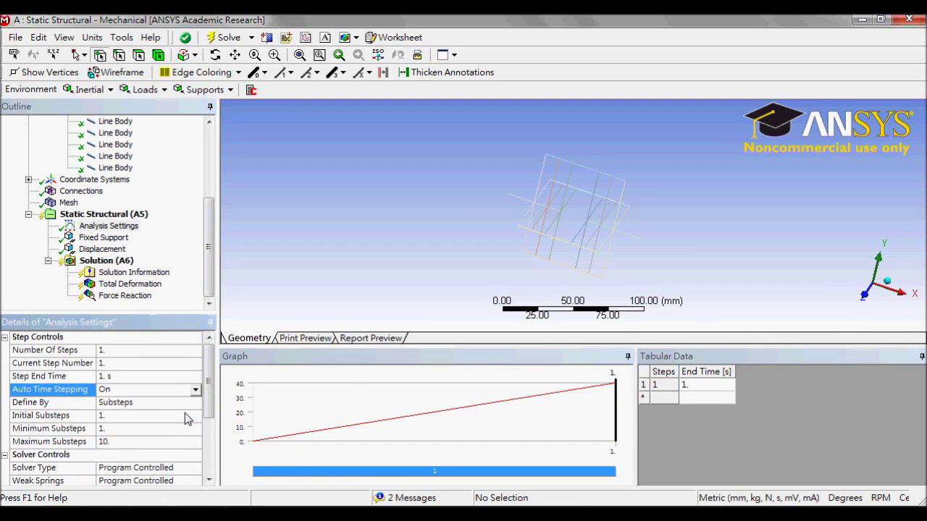
{"action": "left_click", "coordinate": [176, 403]}
{"action": "left_click", "coordinate": [195, 403]}
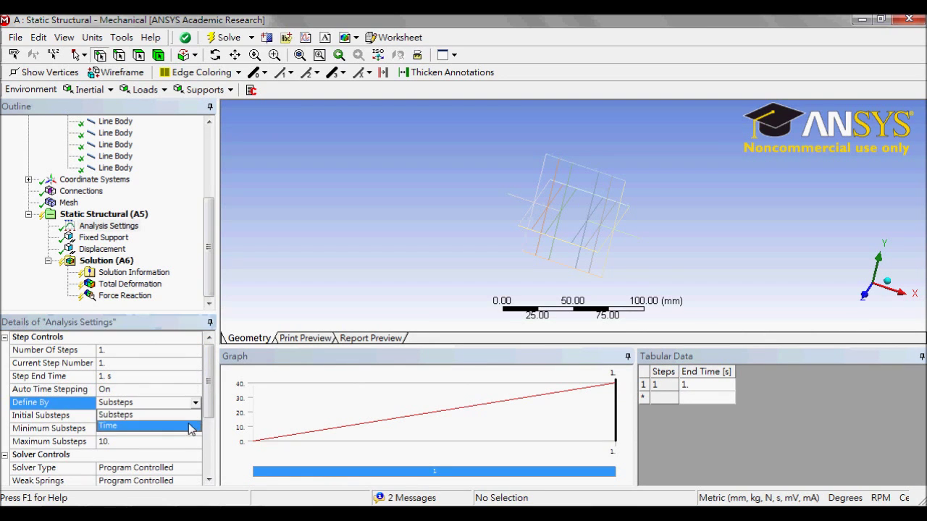
{"action": "left_click", "coordinate": [188, 429]}
- Set the initial time step to 0.1 s and the minimum time step to 0.01 s
{"action": "left_click", "coordinate": [168, 428]}
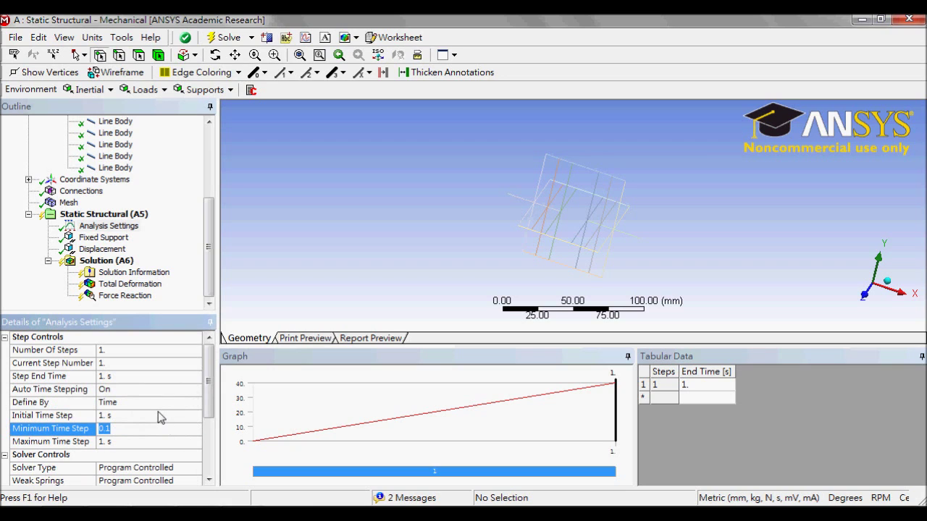
{"action": "left_click", "coordinate": [160, 416]}
{"action": "type", "text": "0.1"}
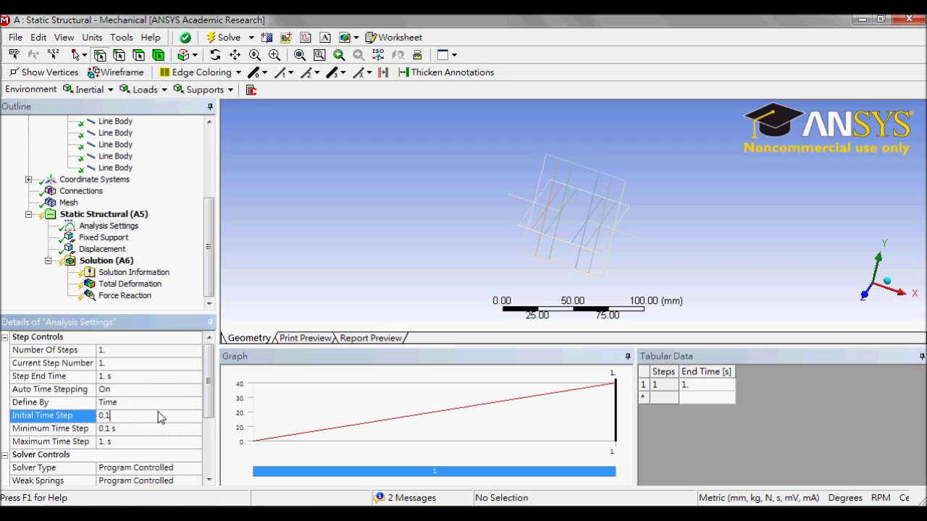
{"action": "key", "text": "Tab"}
{"action": "type", "text": "0."}
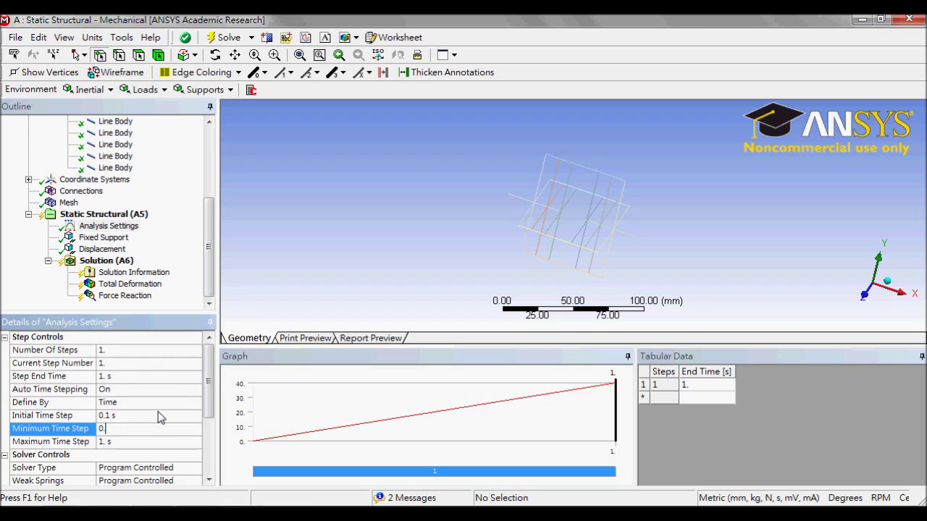
{"action": "type", "text": "01"}
{"action": "key", "text": "Return"}
- Solve the analysis with the new time stepping and display the force reaction at each time point
{"action": "left_click_drag", "start_coordinate": [208, 411], "coordinate": [209, 438]}
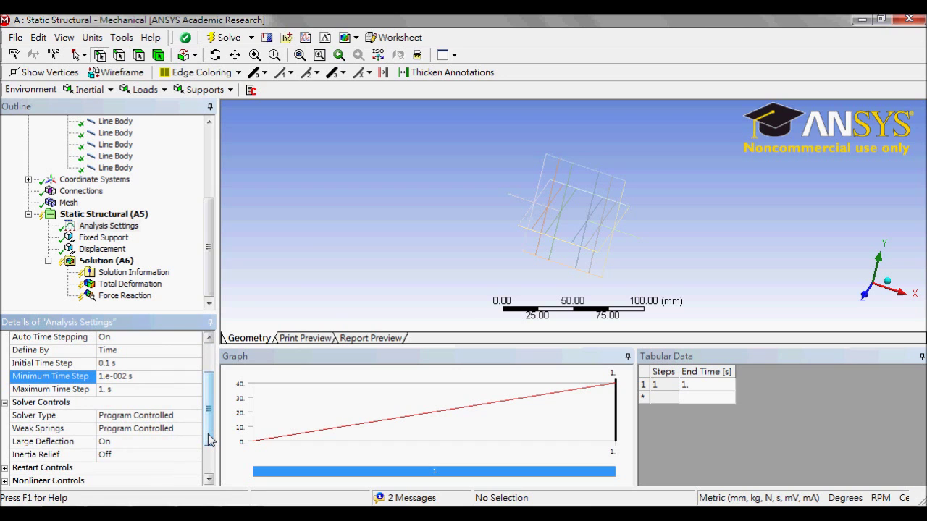
{"action": "left_click", "coordinate": [228, 38]}
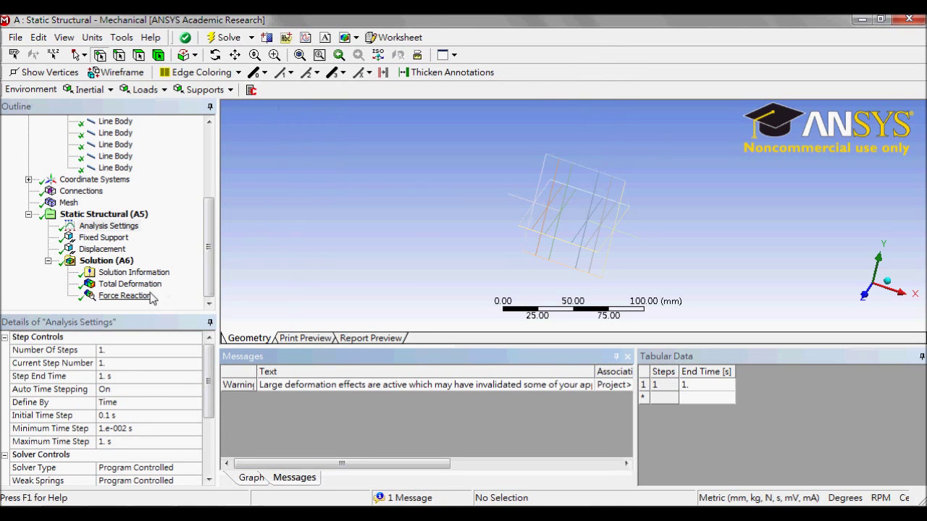
{"action": "left_click", "coordinate": [125, 295]}
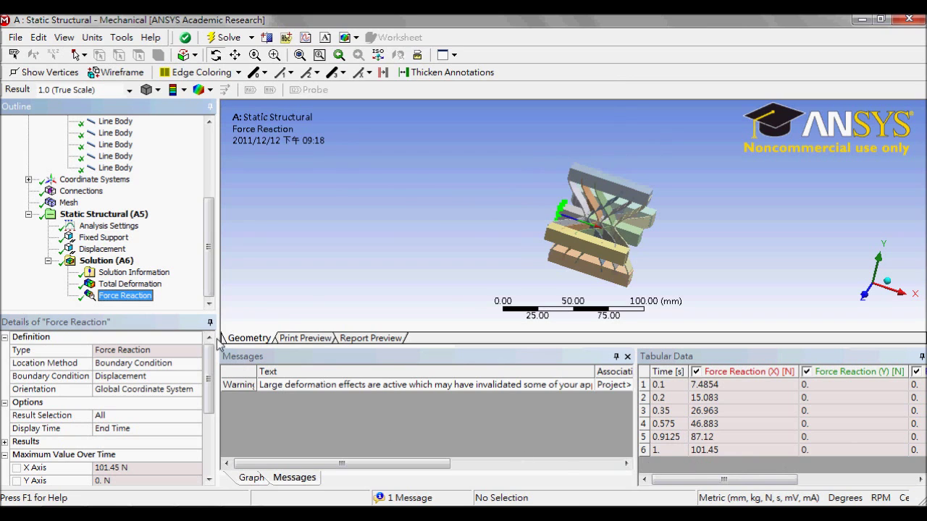
- Review the time step values in the analysis settings, and display the Force Convergence chart in the solution information
{"action": "left_click", "coordinate": [123, 226]}
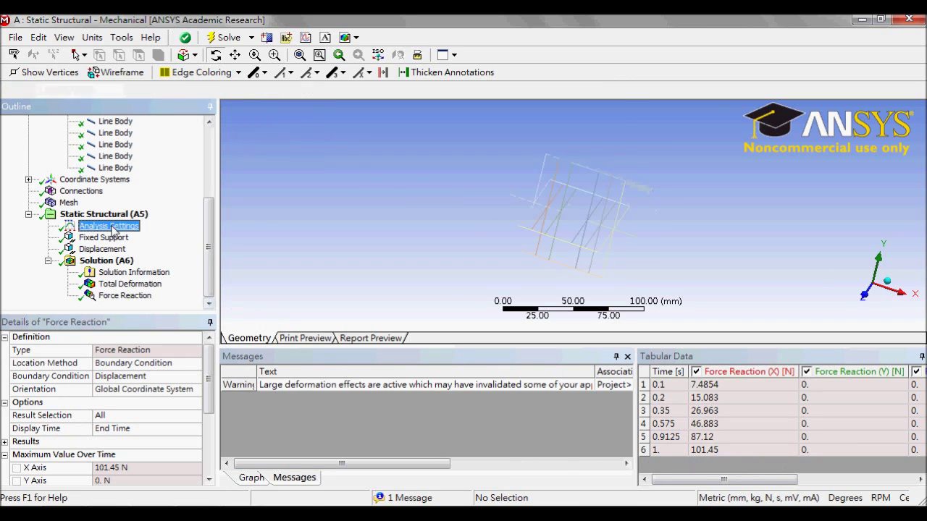
{"action": "left_click_drag", "start_coordinate": [209, 376], "coordinate": [209, 384]}
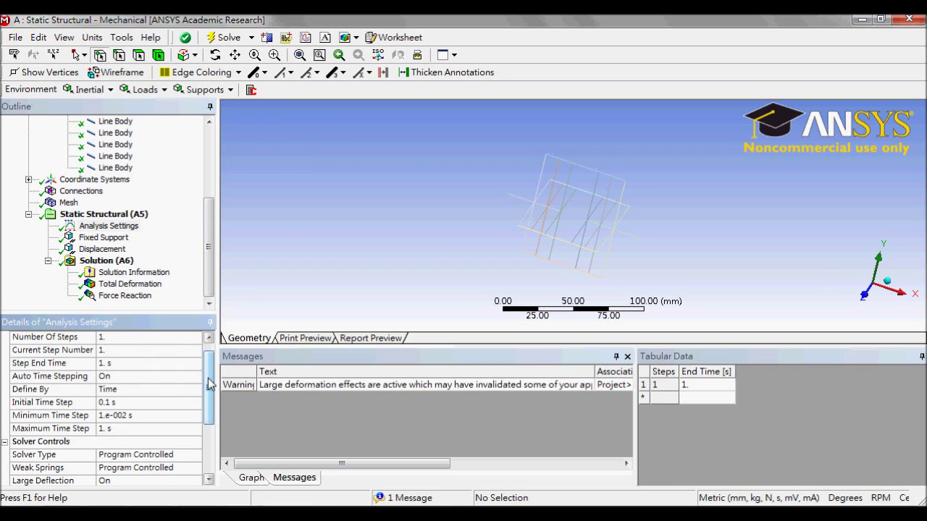
{"action": "left_click", "coordinate": [156, 274]}
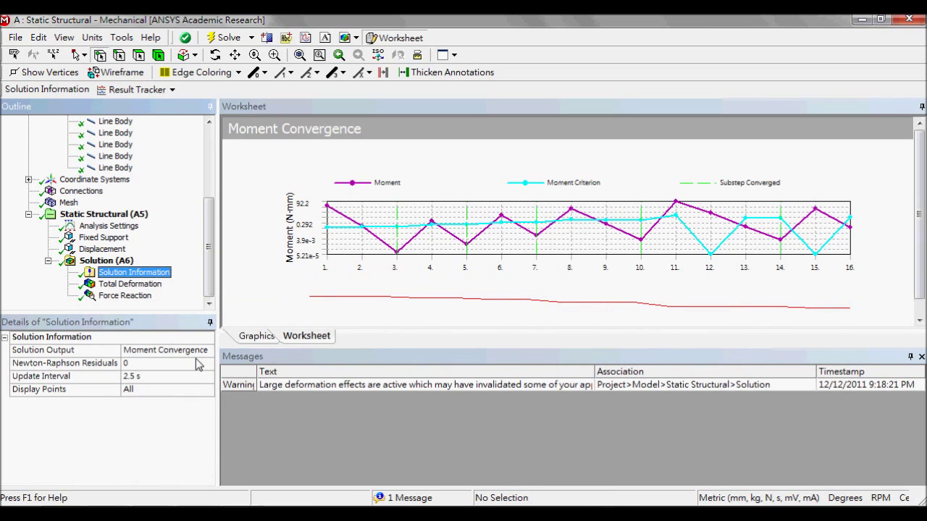
{"action": "left_click", "coordinate": [202, 351]}
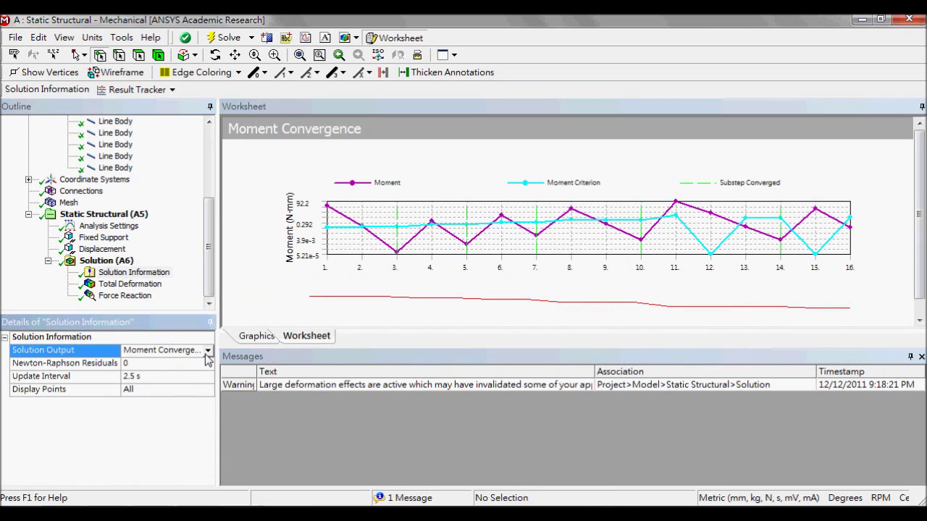
{"action": "left_click", "coordinate": [208, 350]}
{"action": "left_click", "coordinate": [160, 373]}
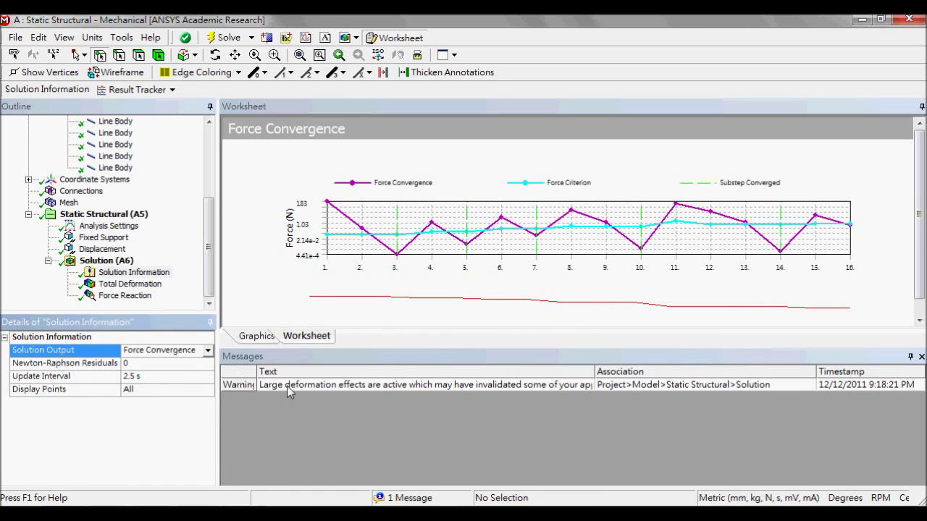
- Set the step end time in the analysis settings to 40 s
{"action": "left_click", "coordinate": [125, 227]}
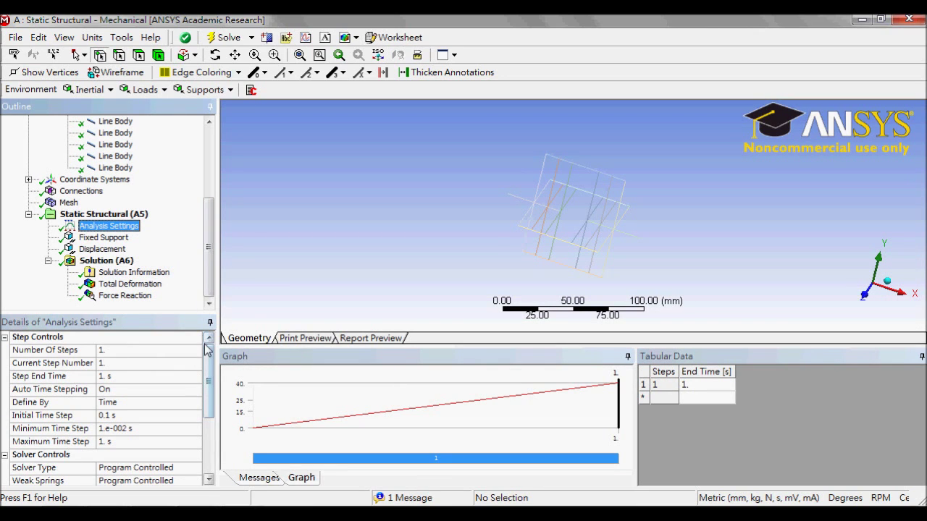
{"action": "left_click", "coordinate": [159, 380]}
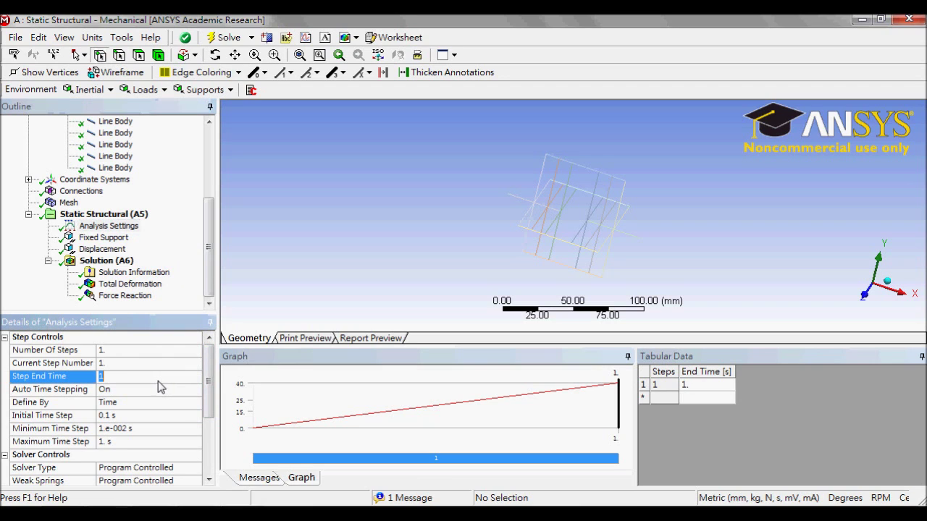
{"action": "type", "text": "40"}
{"action": "key", "text": "Return"}
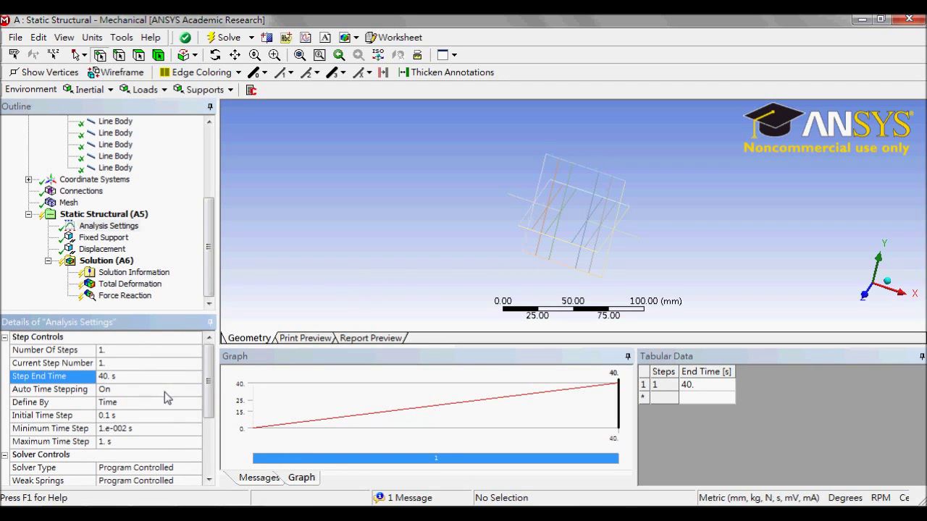
- Turn off Auto Time Stepping and set a fixed time step of 2 s
{"action": "left_click", "coordinate": [166, 391]}
{"action": "left_click", "coordinate": [196, 391]}
{"action": "left_click", "coordinate": [180, 422]}
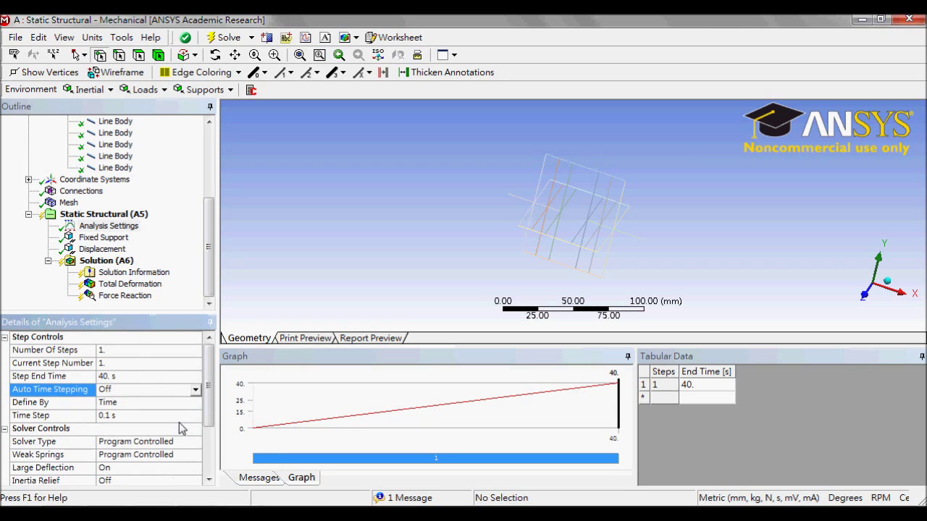
{"action": "left_click", "coordinate": [174, 416]}
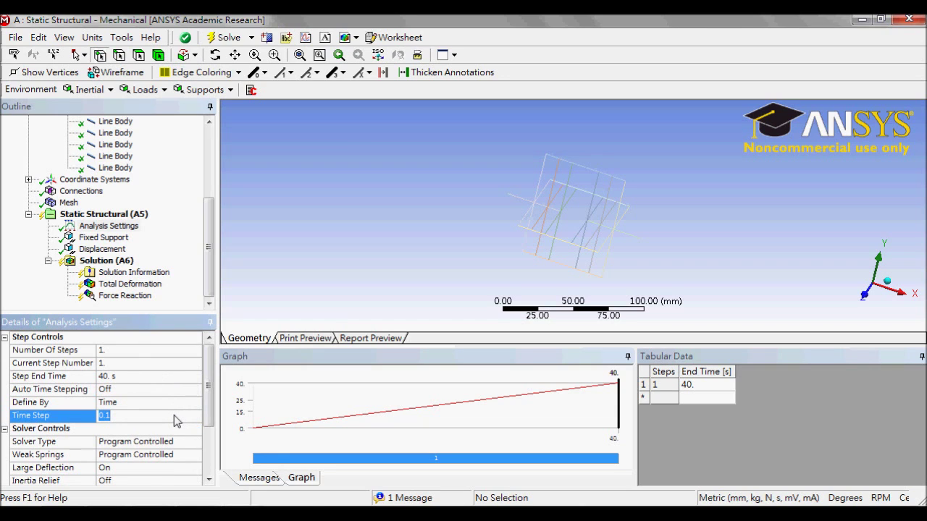
{"action": "type", "text": "2"}
{"action": "key", "text": "Return"}
- Solve the analysis with the fixed time step and display the force reactions through to the last time point
{"action": "left_click", "coordinate": [225, 37]}
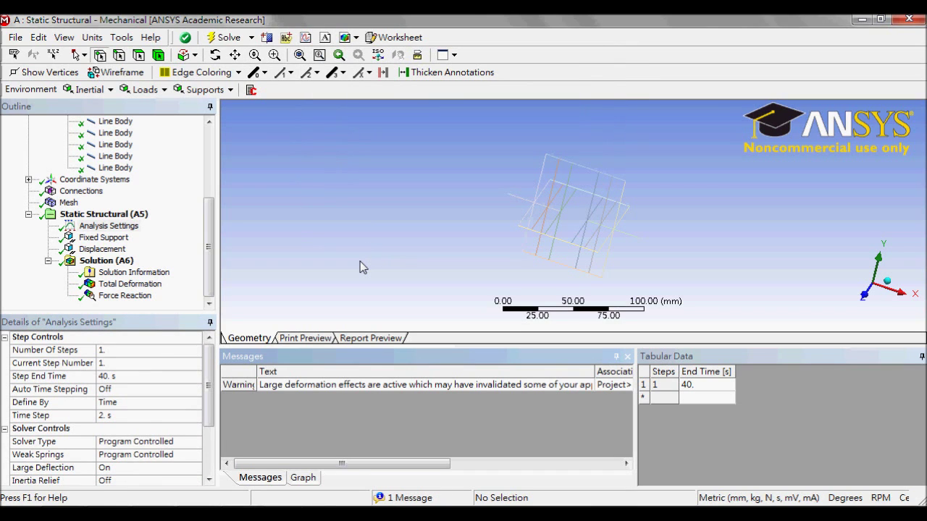
{"action": "left_click", "coordinate": [127, 295]}
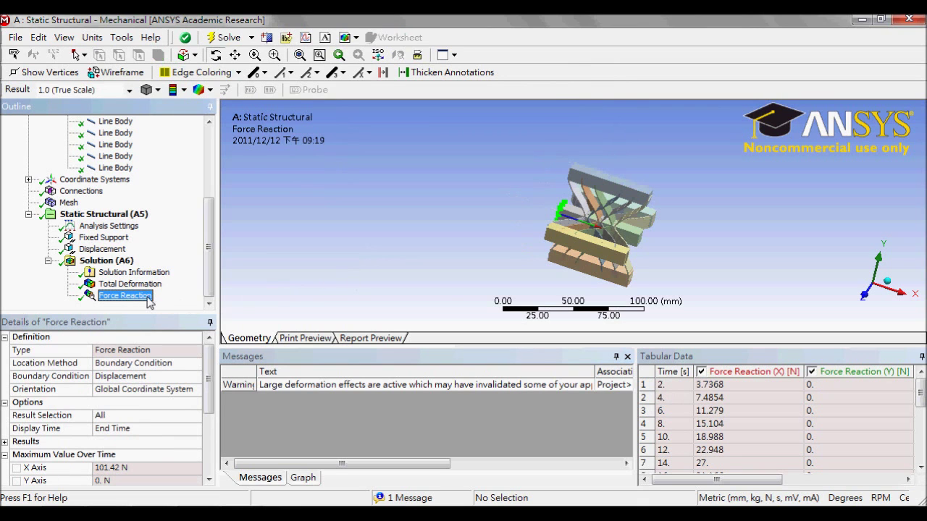
{"action": "left_click", "coordinate": [921, 469]}
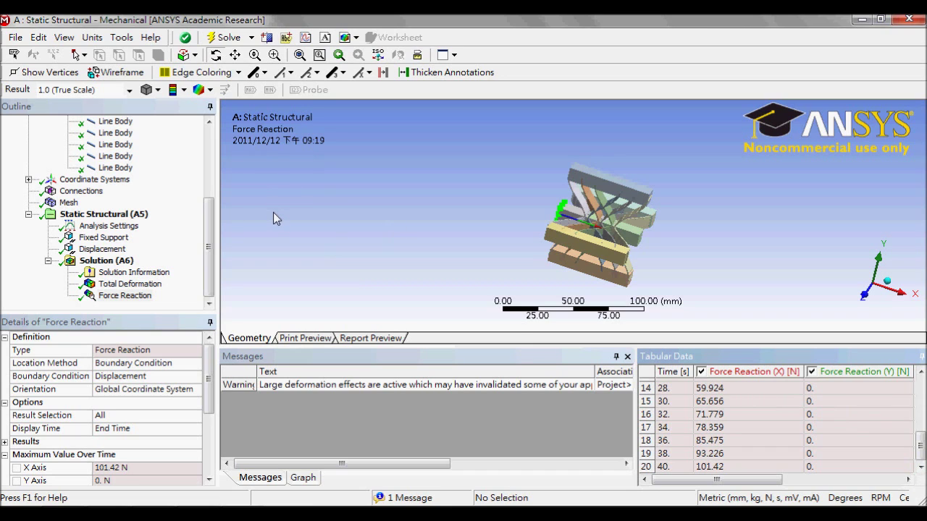
- Close the Mechanical application
{"action": "left_click", "coordinate": [16, 37]}
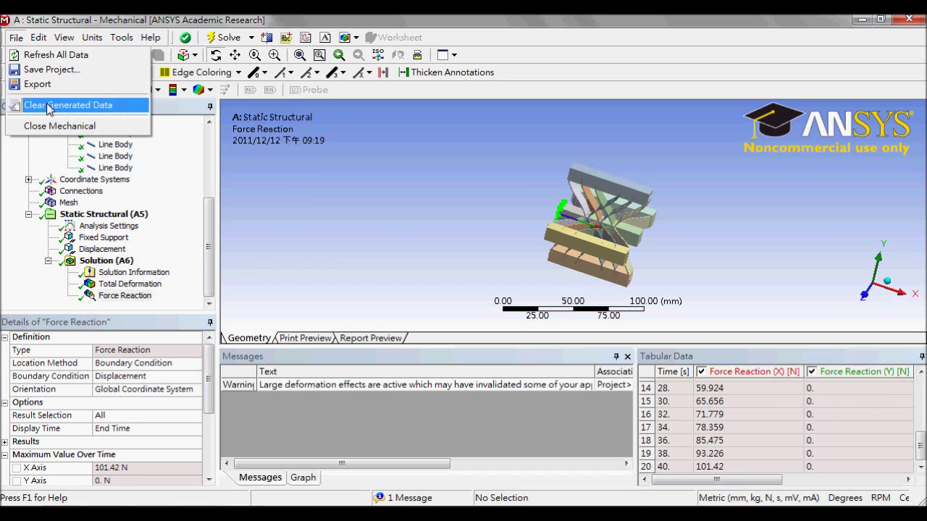
{"action": "left_click", "coordinate": [61, 127]}
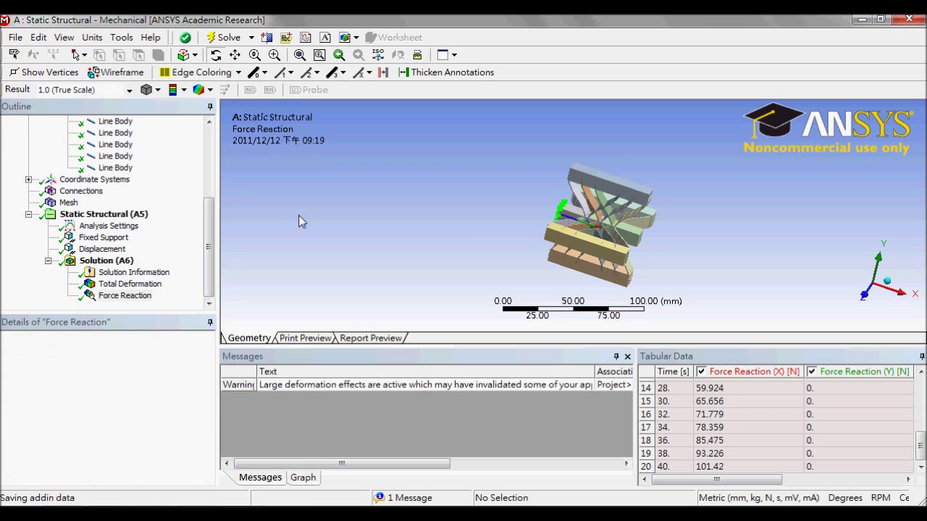